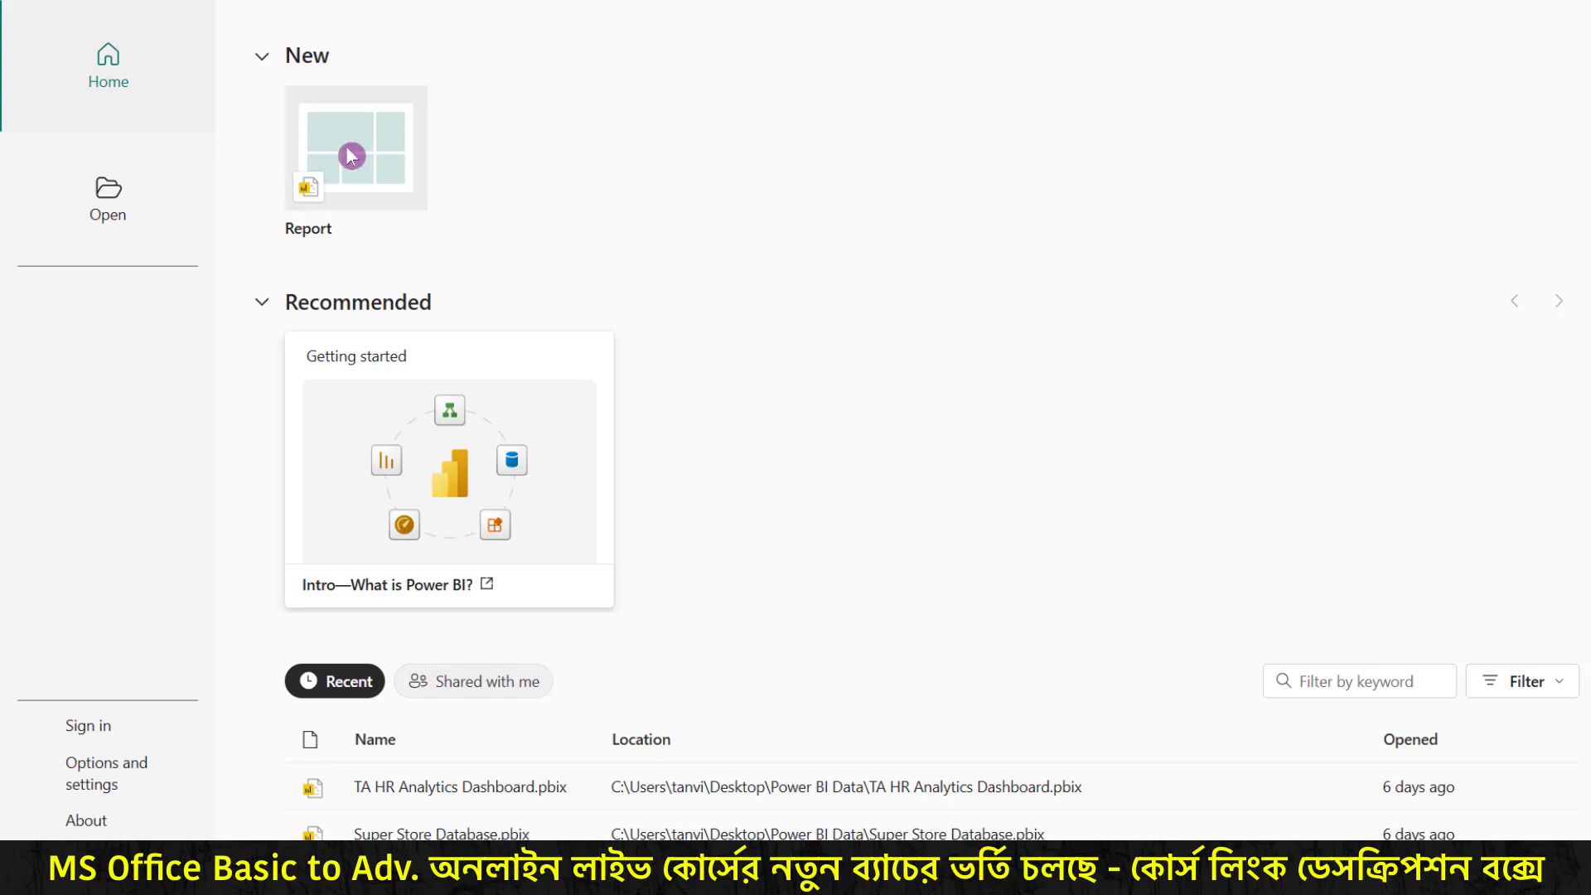
# Step: Create a blank report and open the Excel workbook Data for Power BI.xlsx from the Desktop as its data source
pyautogui.click(385, 143)
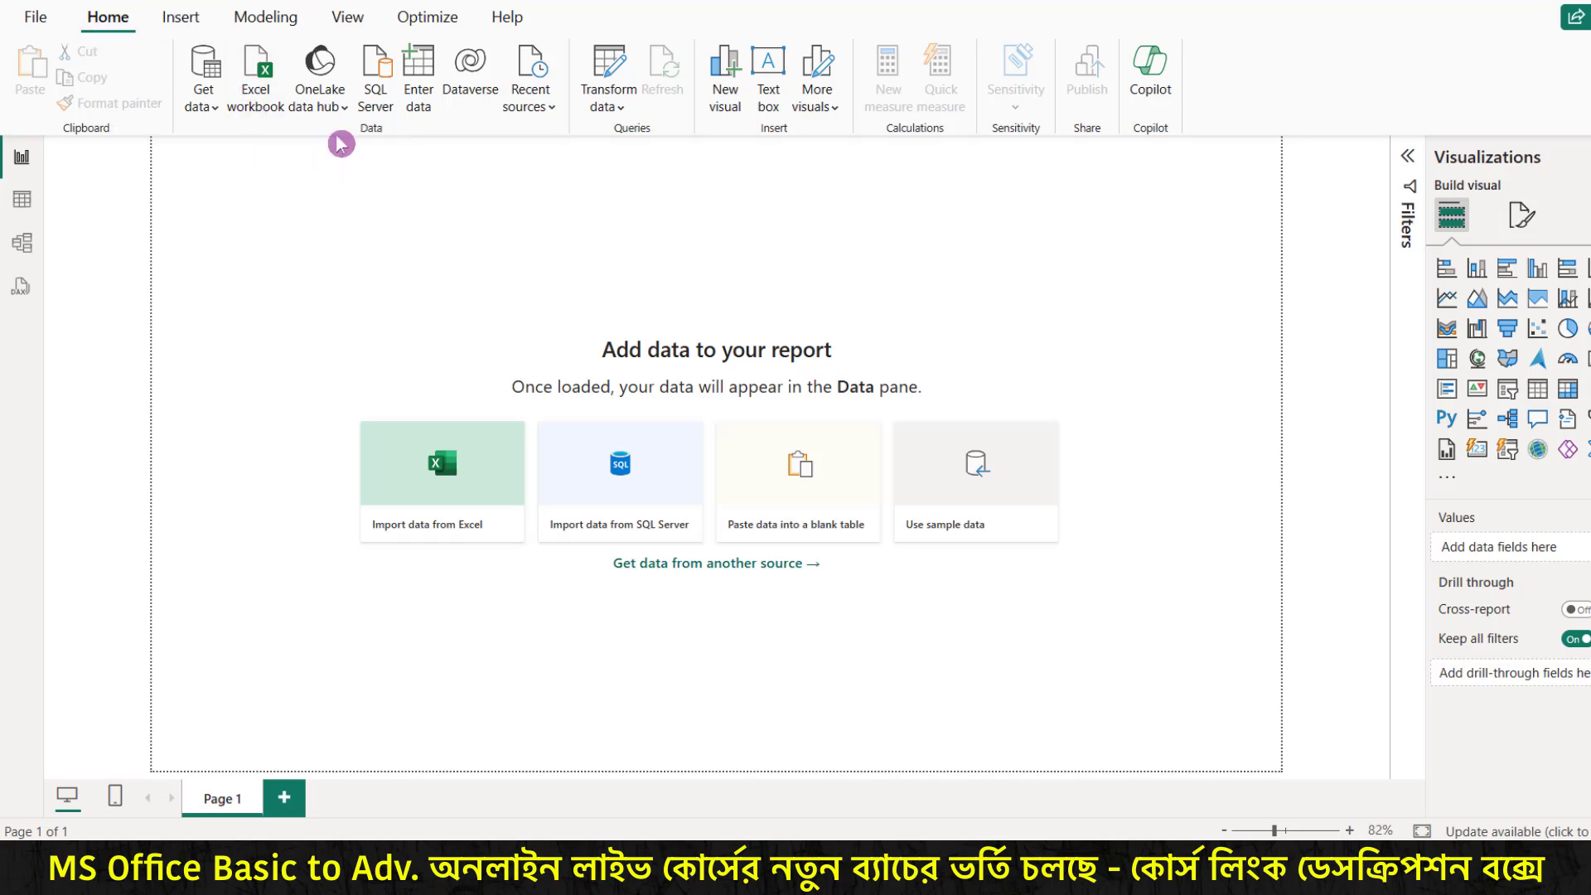
pyautogui.click(267, 105)
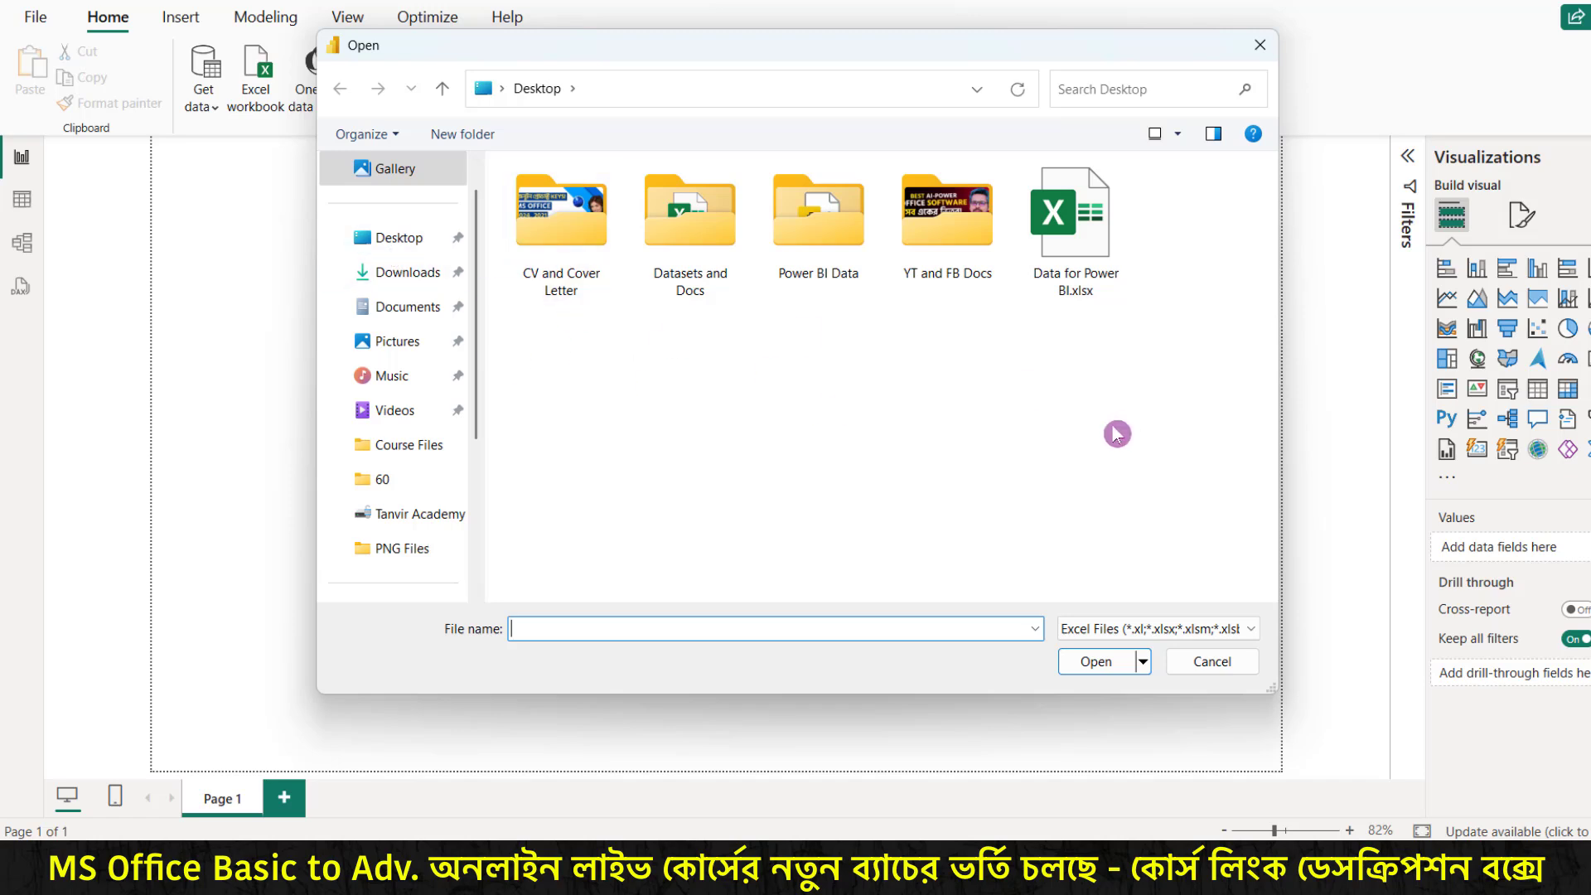
pyautogui.click(1087, 284)
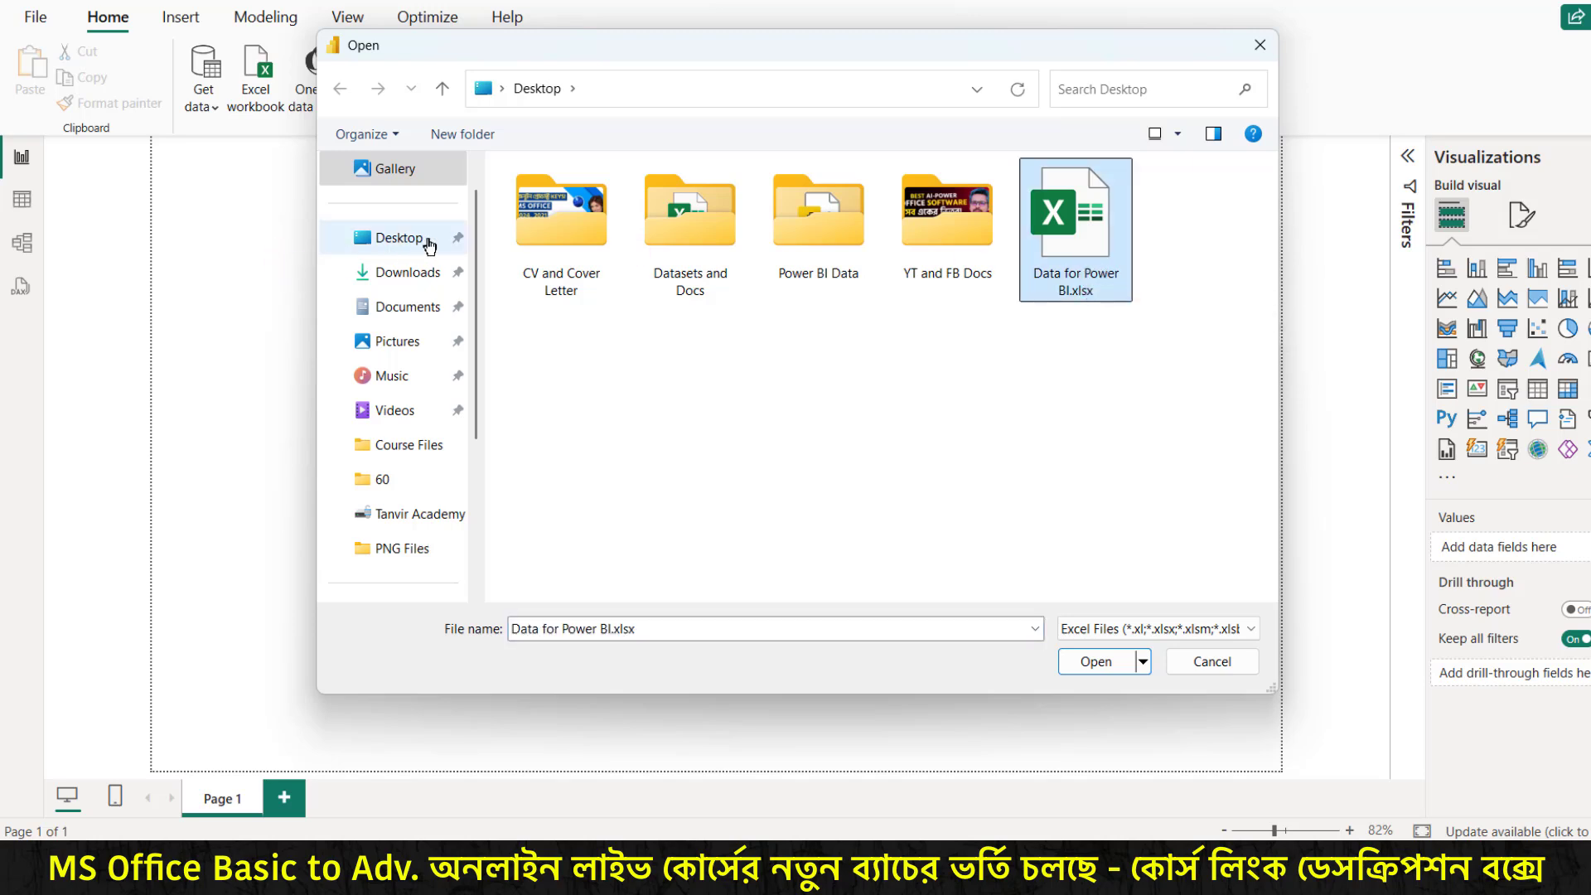
pyautogui.click(1091, 661)
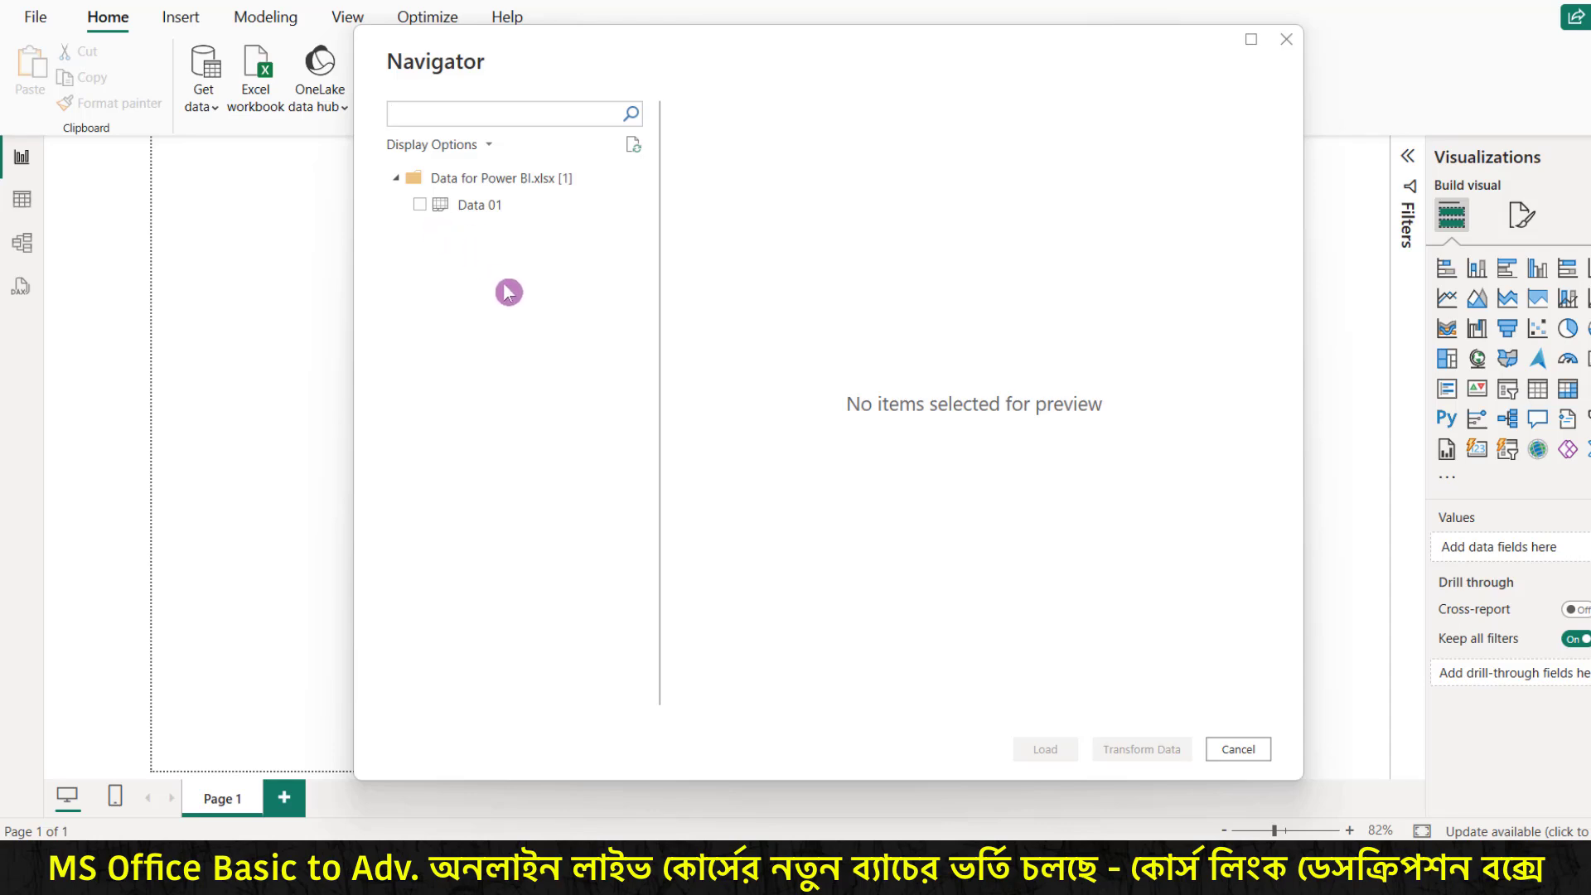
# Step: Select the Data 01 table from the workbook and load it into the report
pyautogui.moveTo(394, 188)
pyautogui.mouseDown()
pyautogui.moveTo(526, 229)
pyautogui.moveTo(660, 414)
pyautogui.mouseUp()
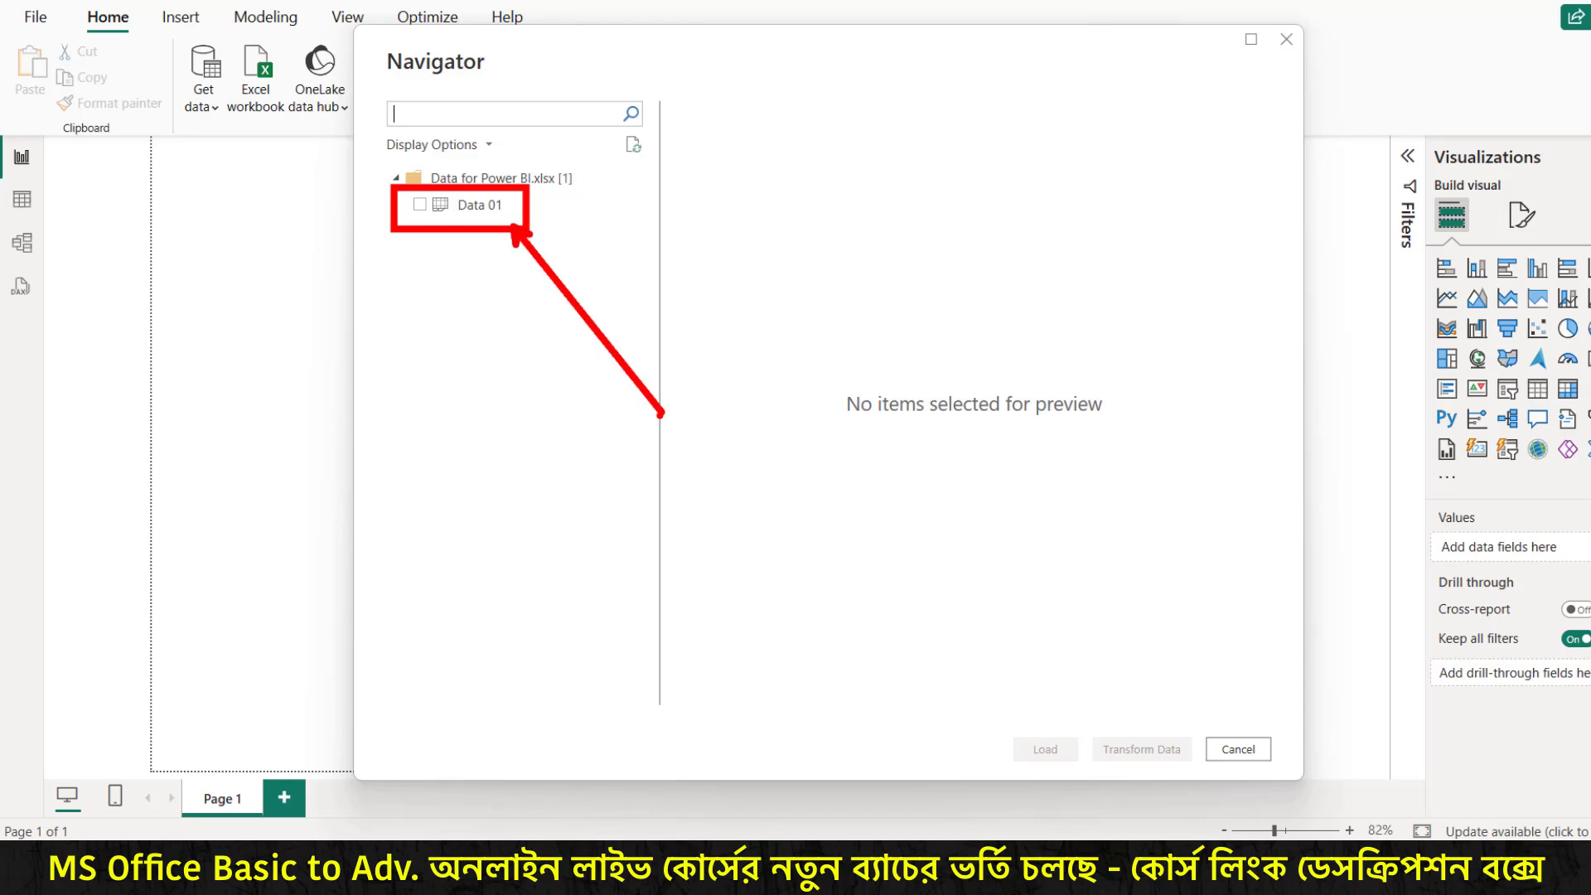
pyautogui.press('Escape')
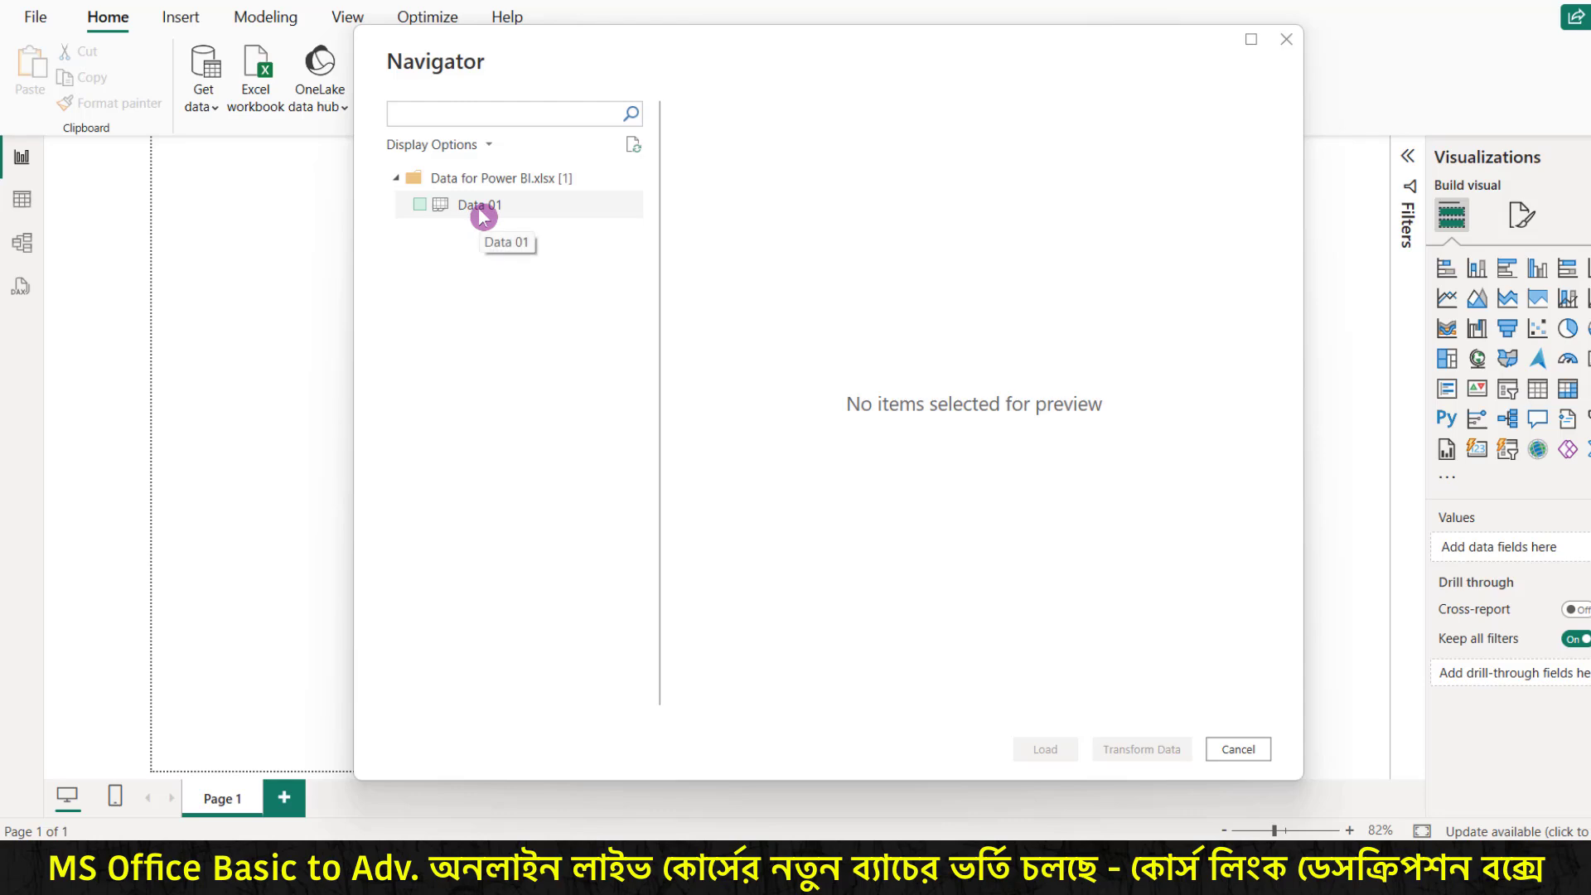
pyautogui.click(420, 207)
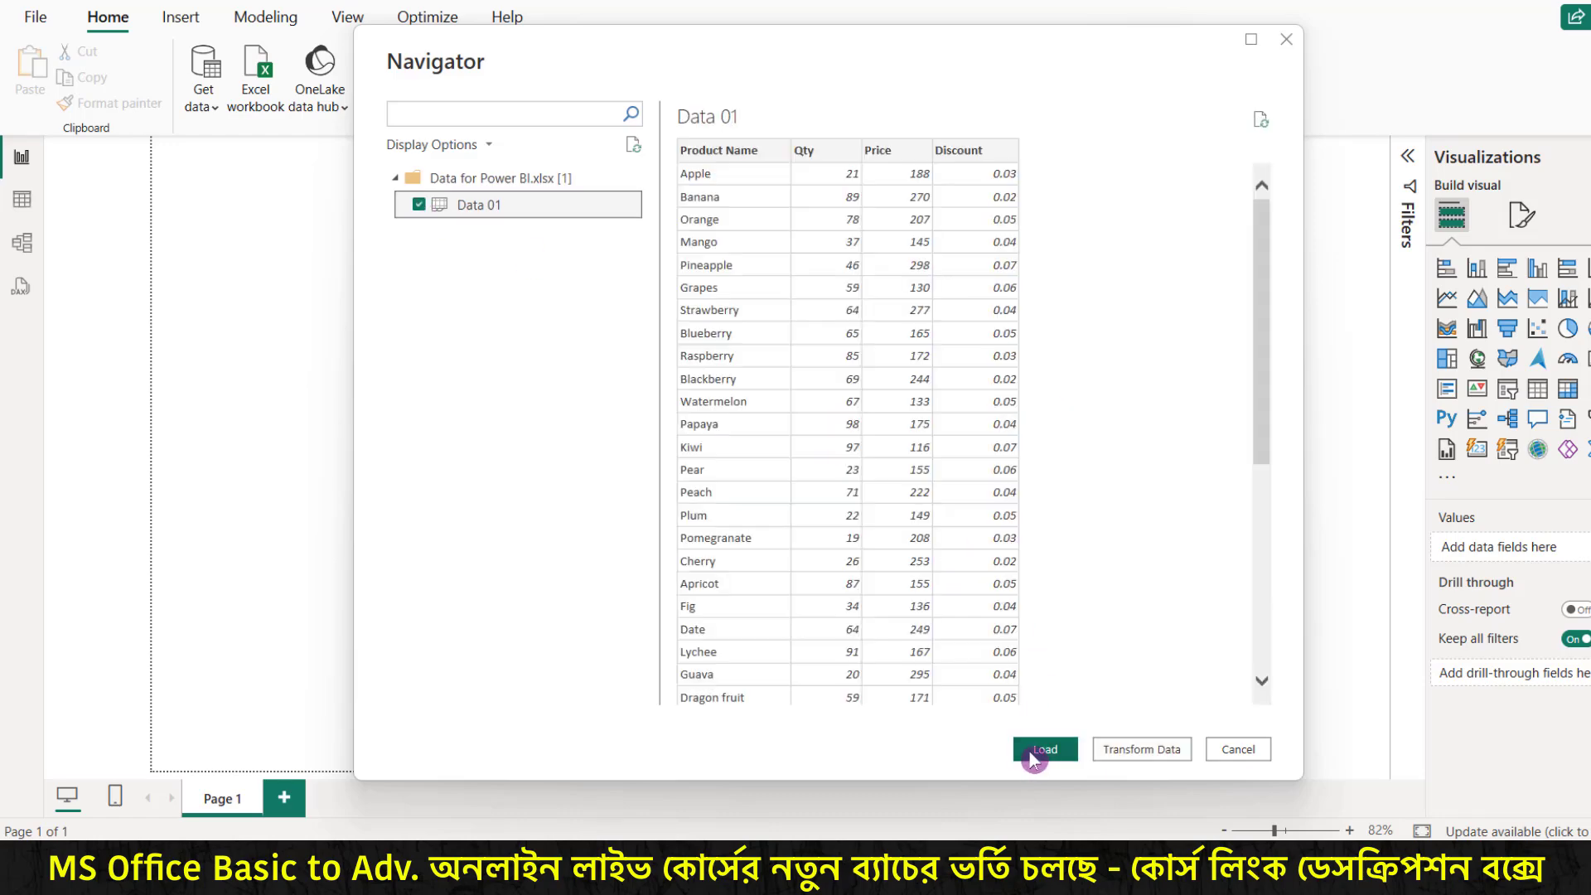
pyautogui.click(1046, 750)
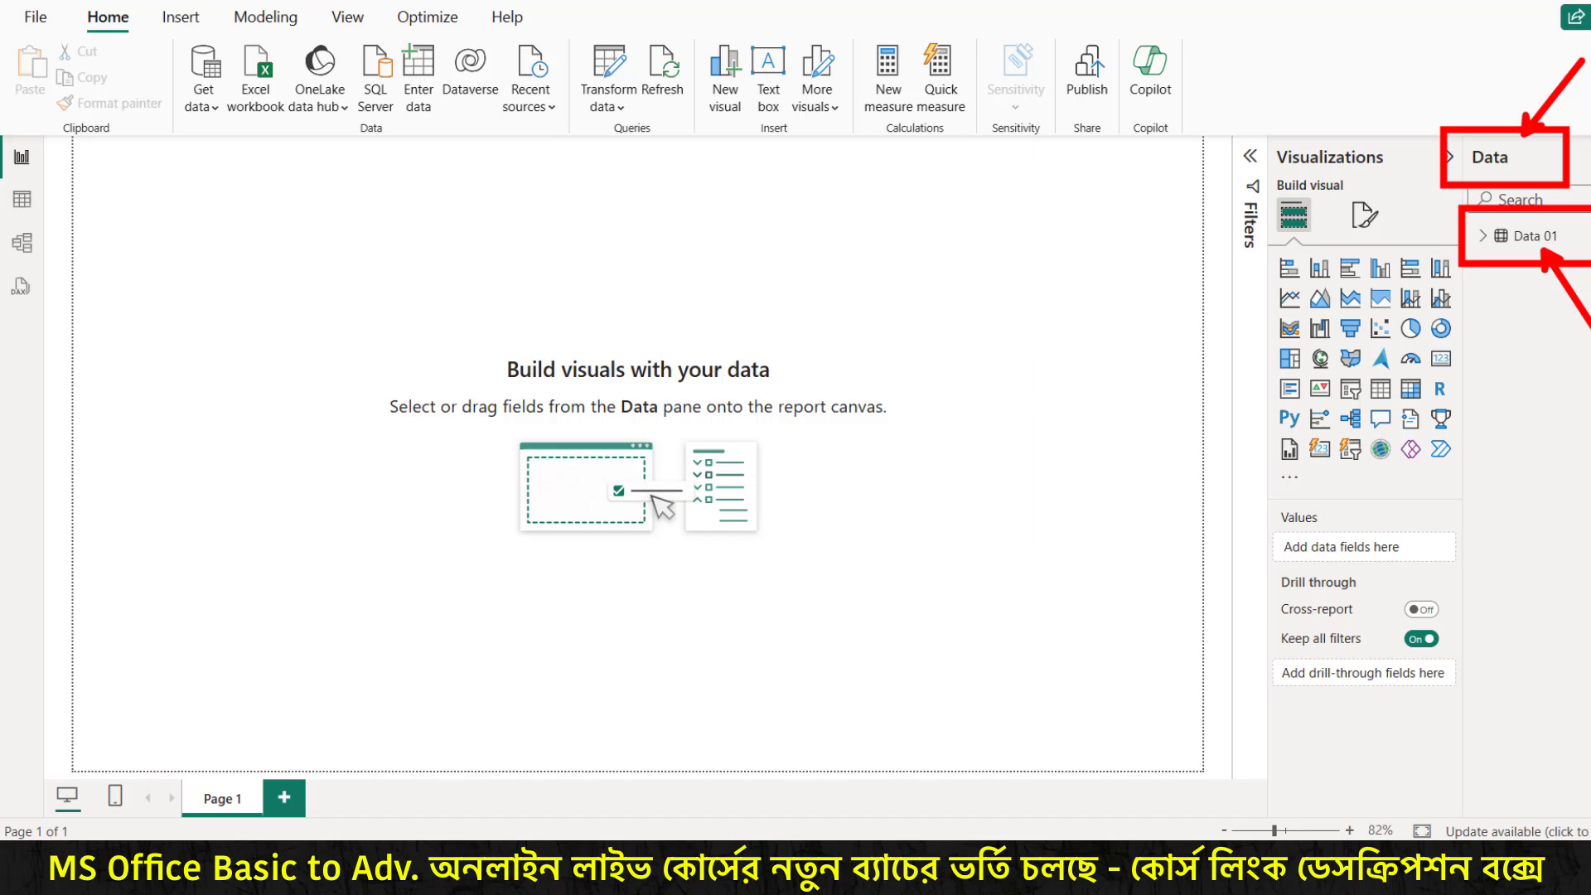
# Step: Expand the loaded Data 01 table to examine its fields
pyautogui.click(1484, 239)
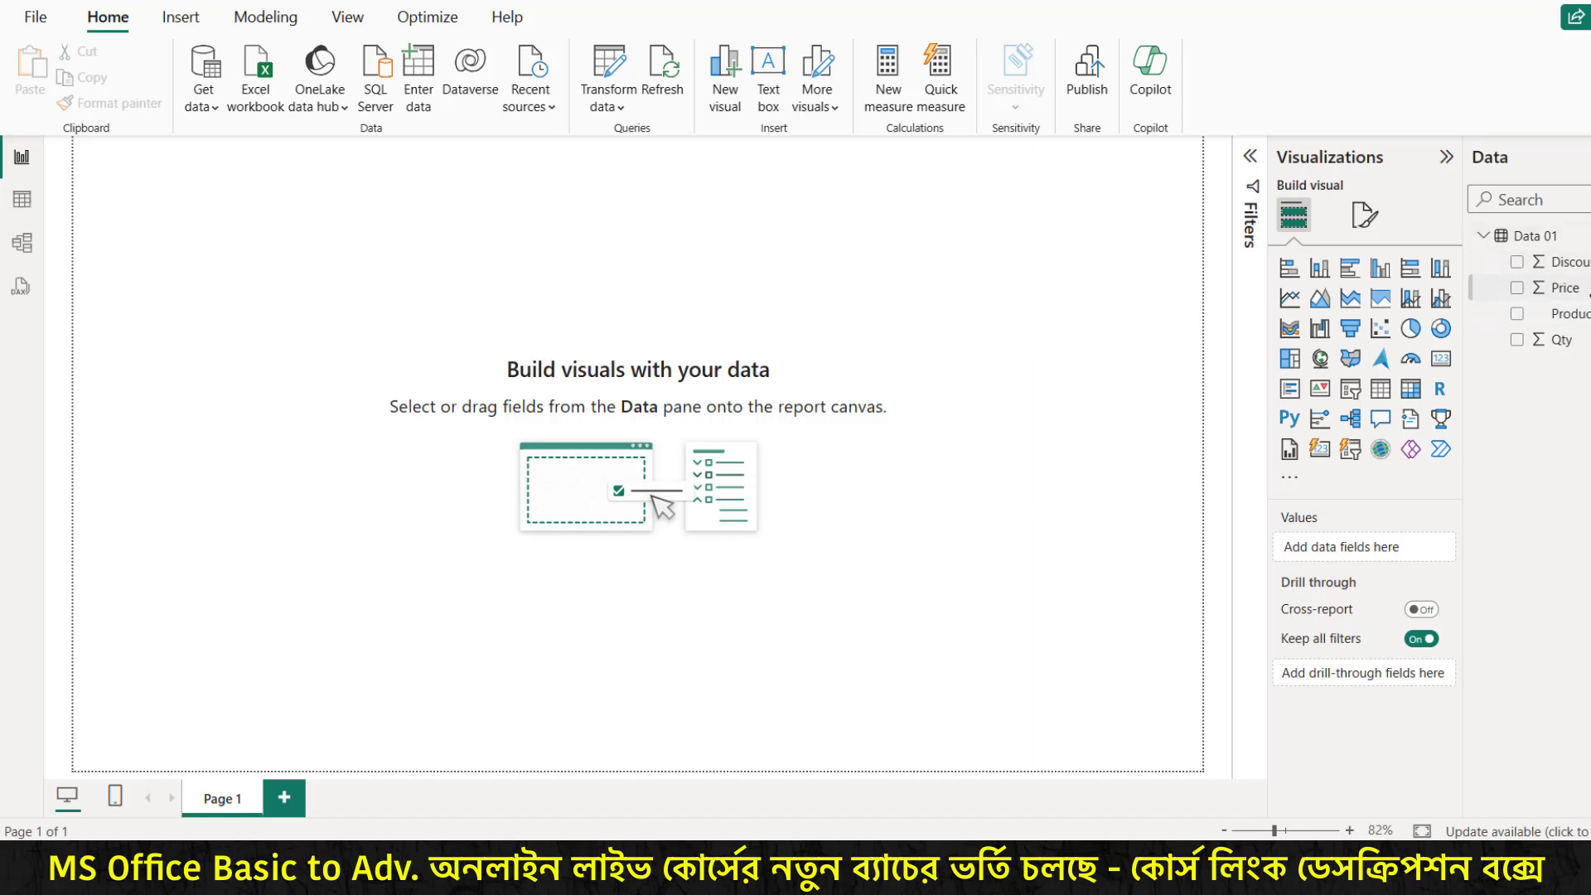
pyautogui.click(1483, 236)
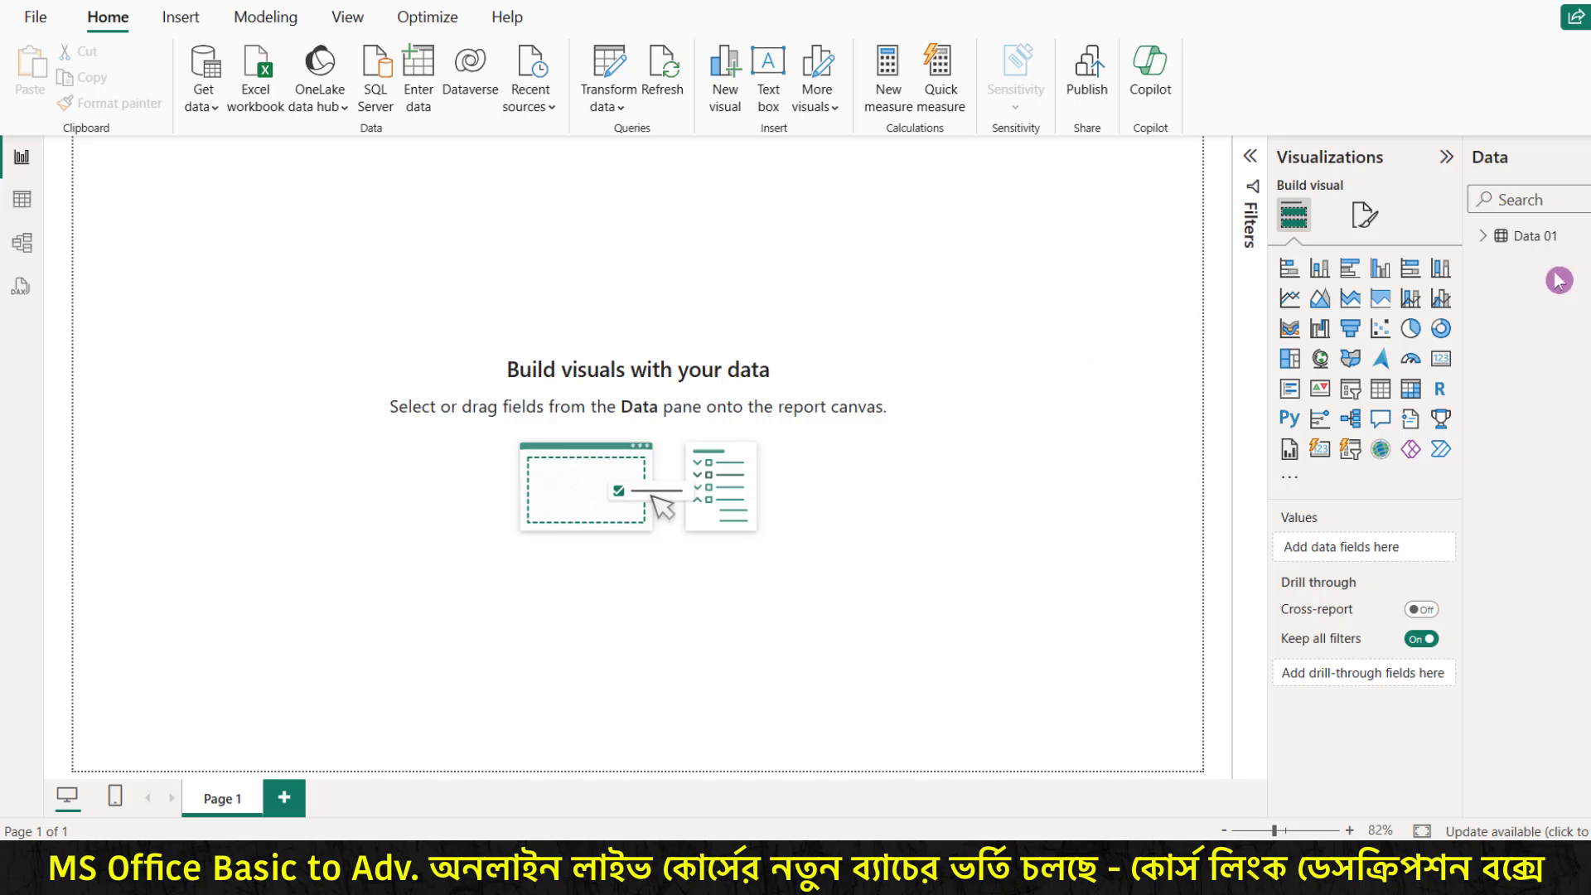
pyautogui.click(1483, 236)
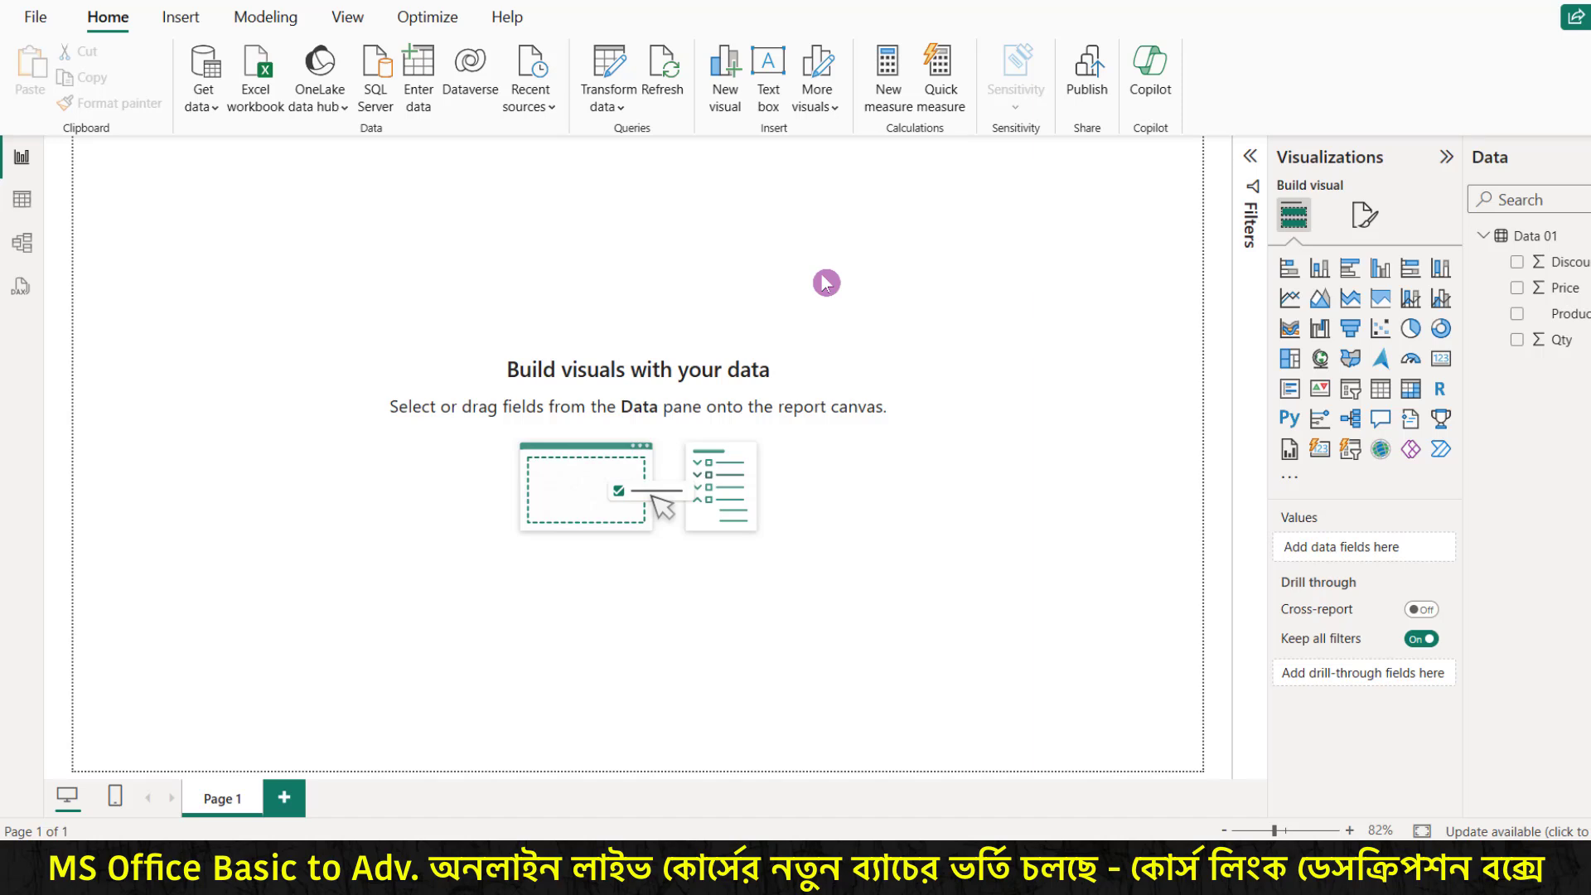
pyautogui.moveTo(1480, 222)
pyautogui.mouseDown()
pyautogui.moveTo(1562, 248)
pyautogui.moveTo(1480, 292)
pyautogui.moveTo(1462, 342)
pyautogui.mouseUp()
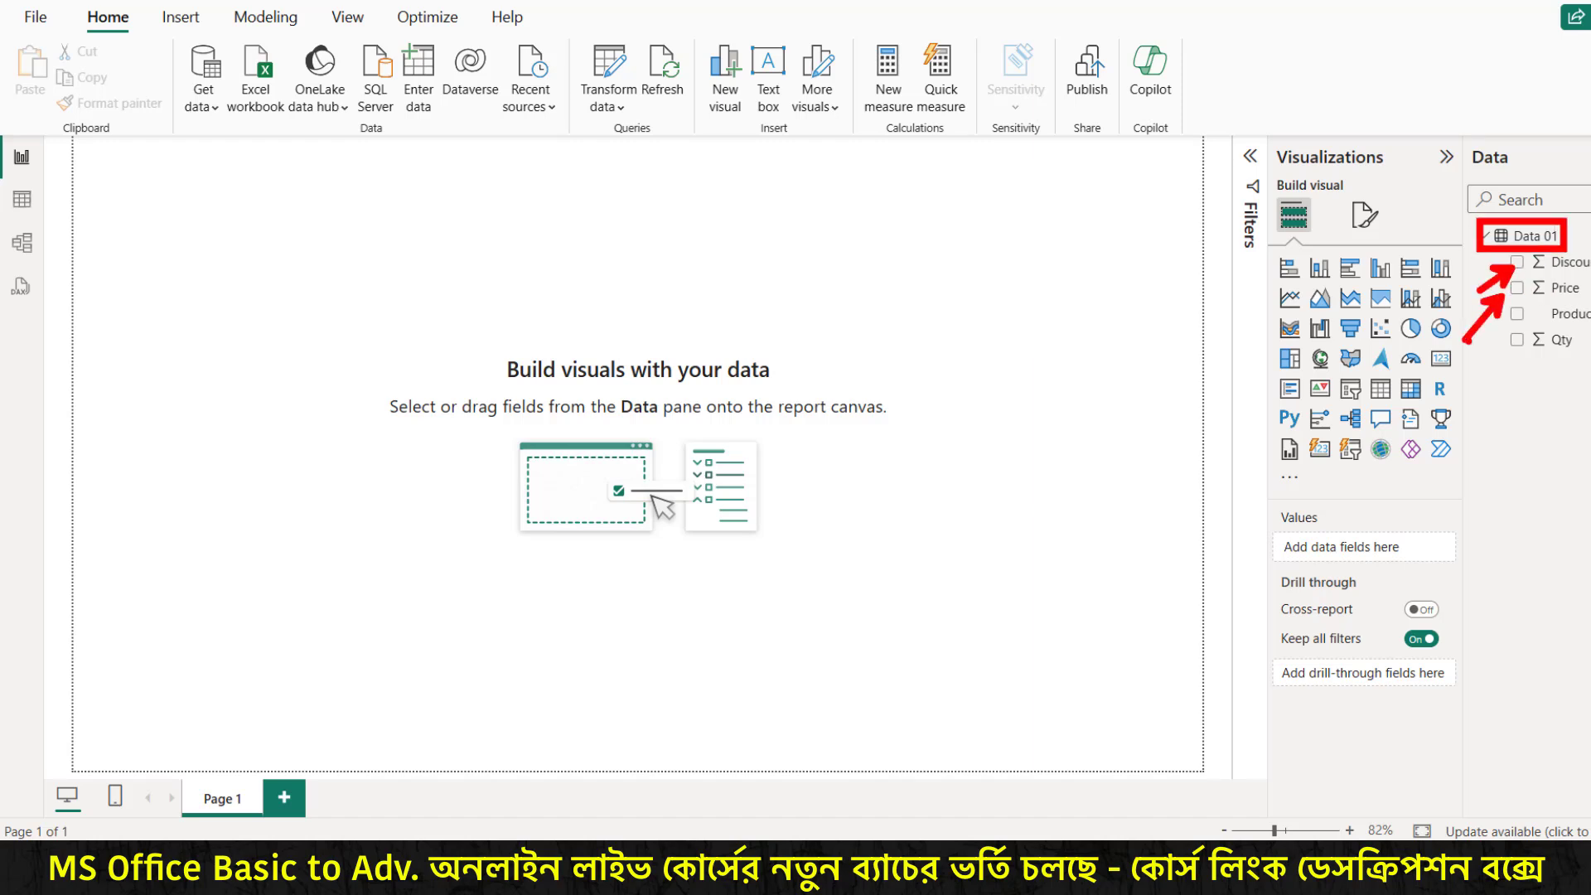
pyautogui.press('Escape')
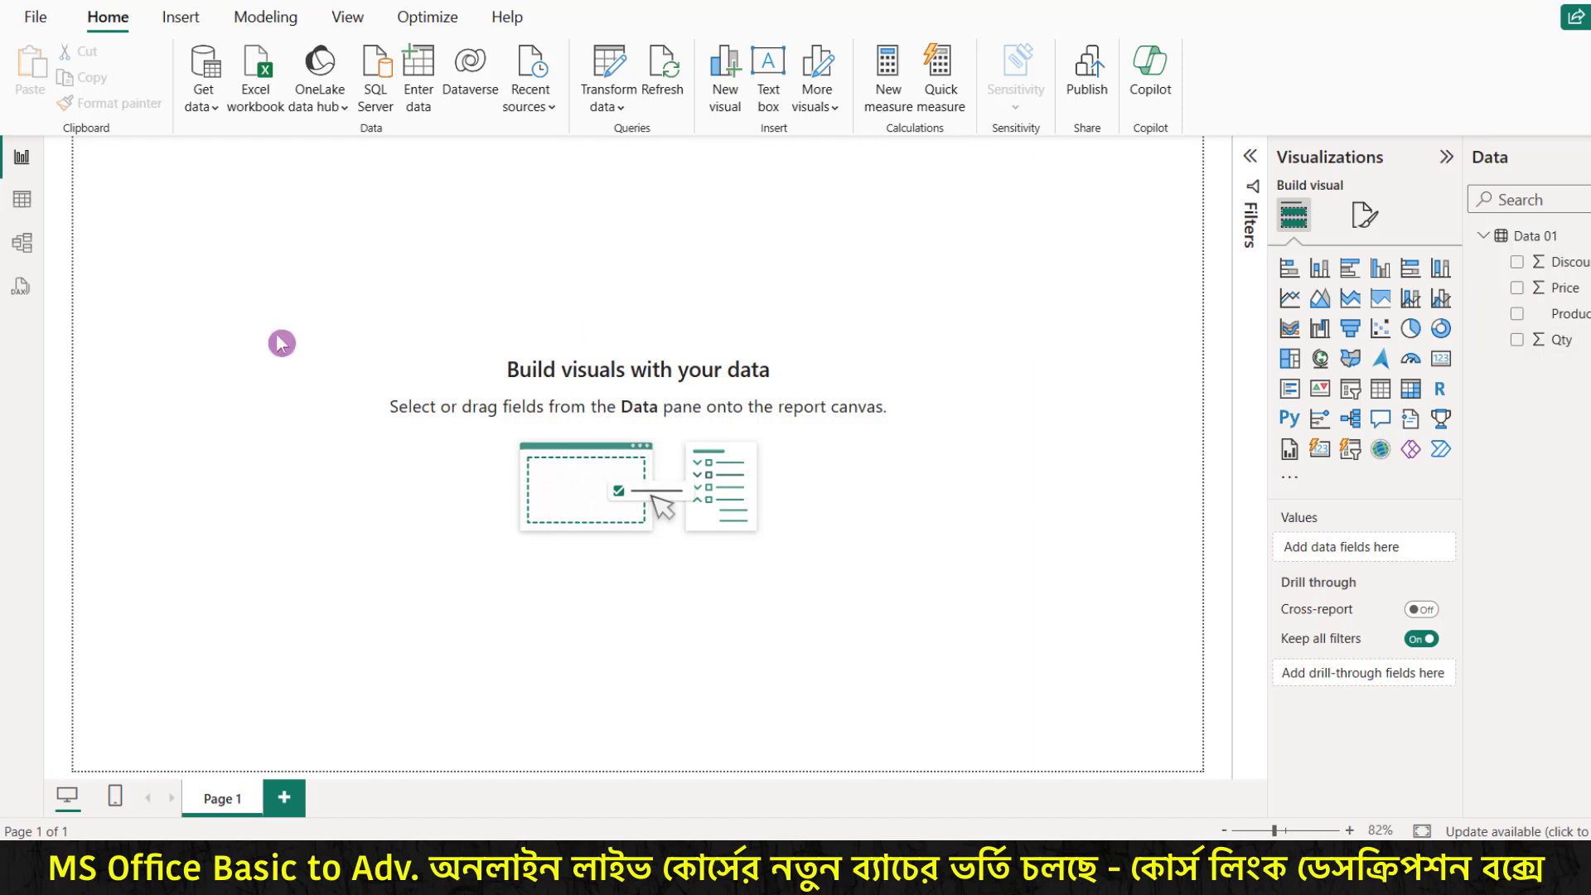
# Step: Show the rows of Data 01 in Table view and format the Discount column as a percentage
pyautogui.hotkey('ctrl', '2')
pyautogui.moveTo(3, 181)
pyautogui.mouseDown()
pyautogui.moveTo(47, 218)
pyautogui.moveTo(186, 152)
pyautogui.mouseUp()
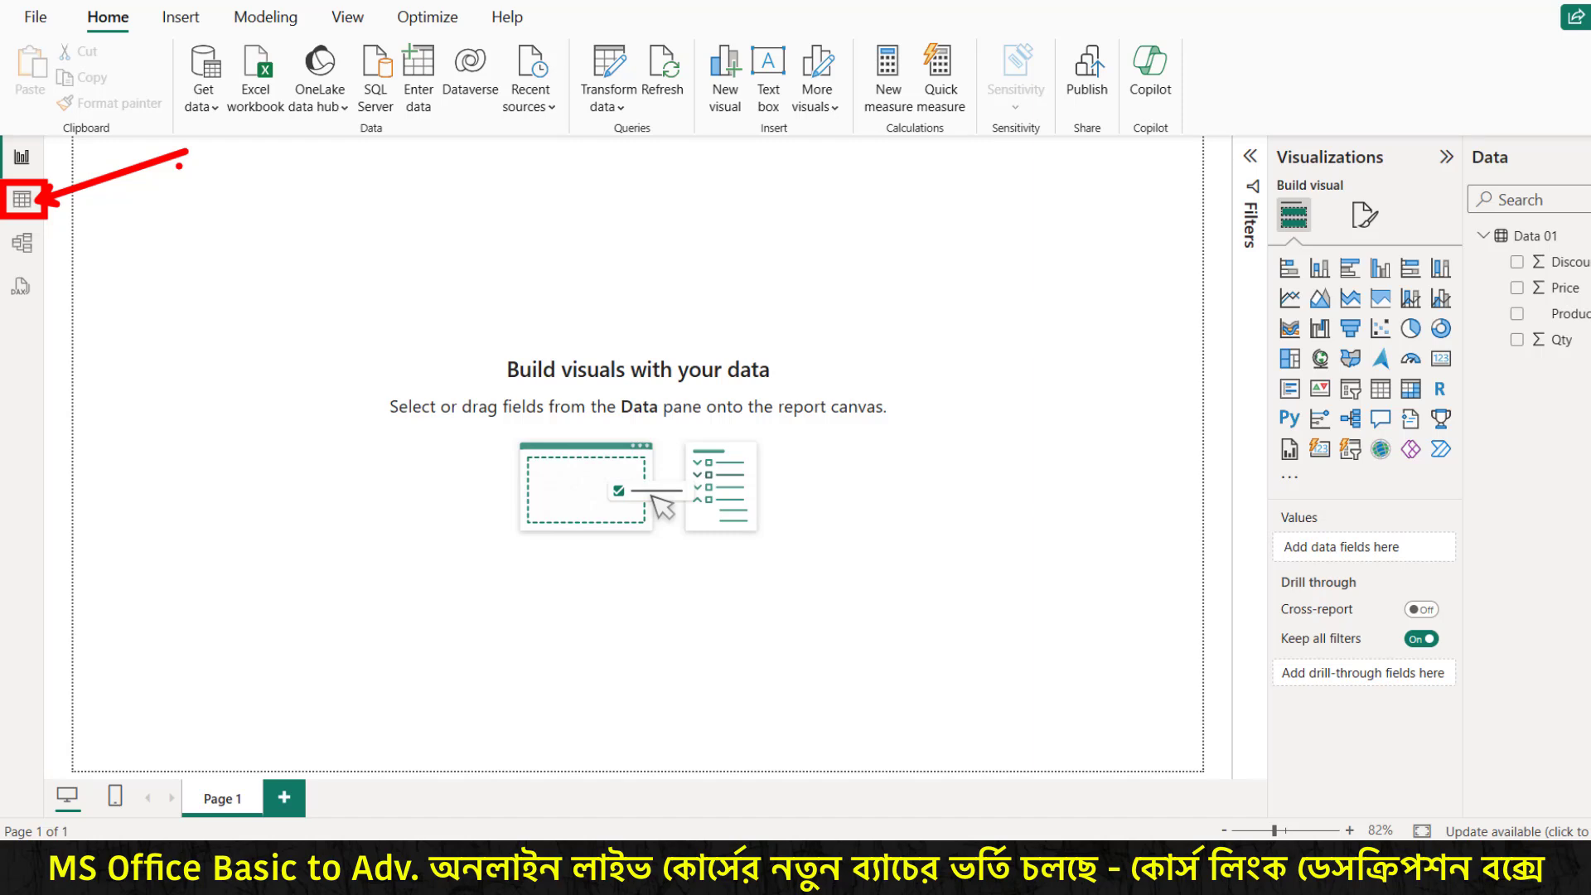
pyautogui.press('Escape')
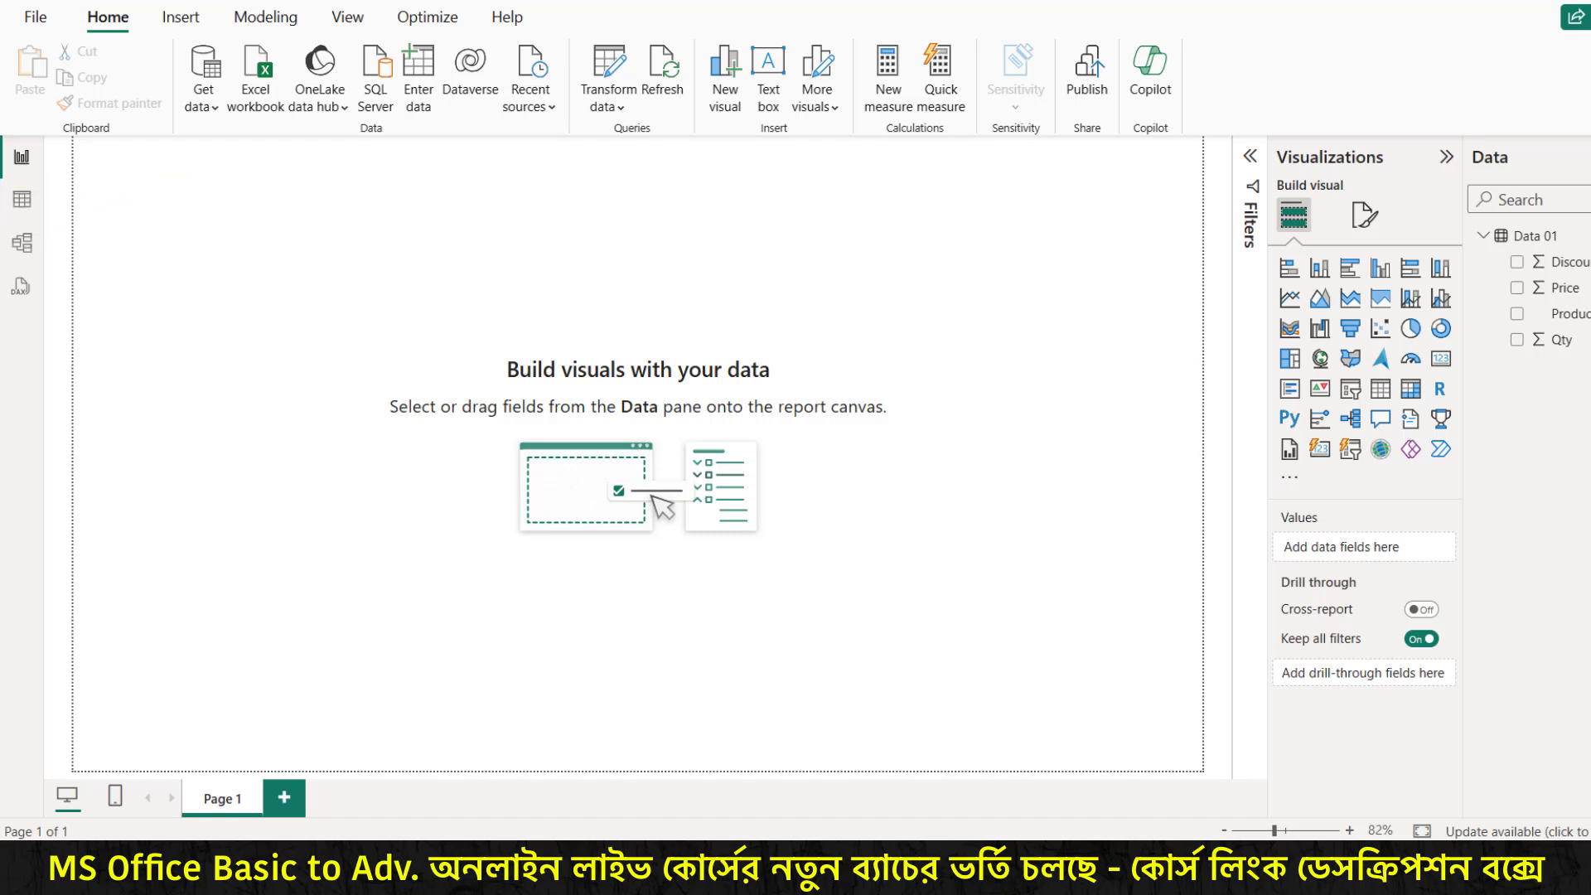
pyautogui.click(19, 200)
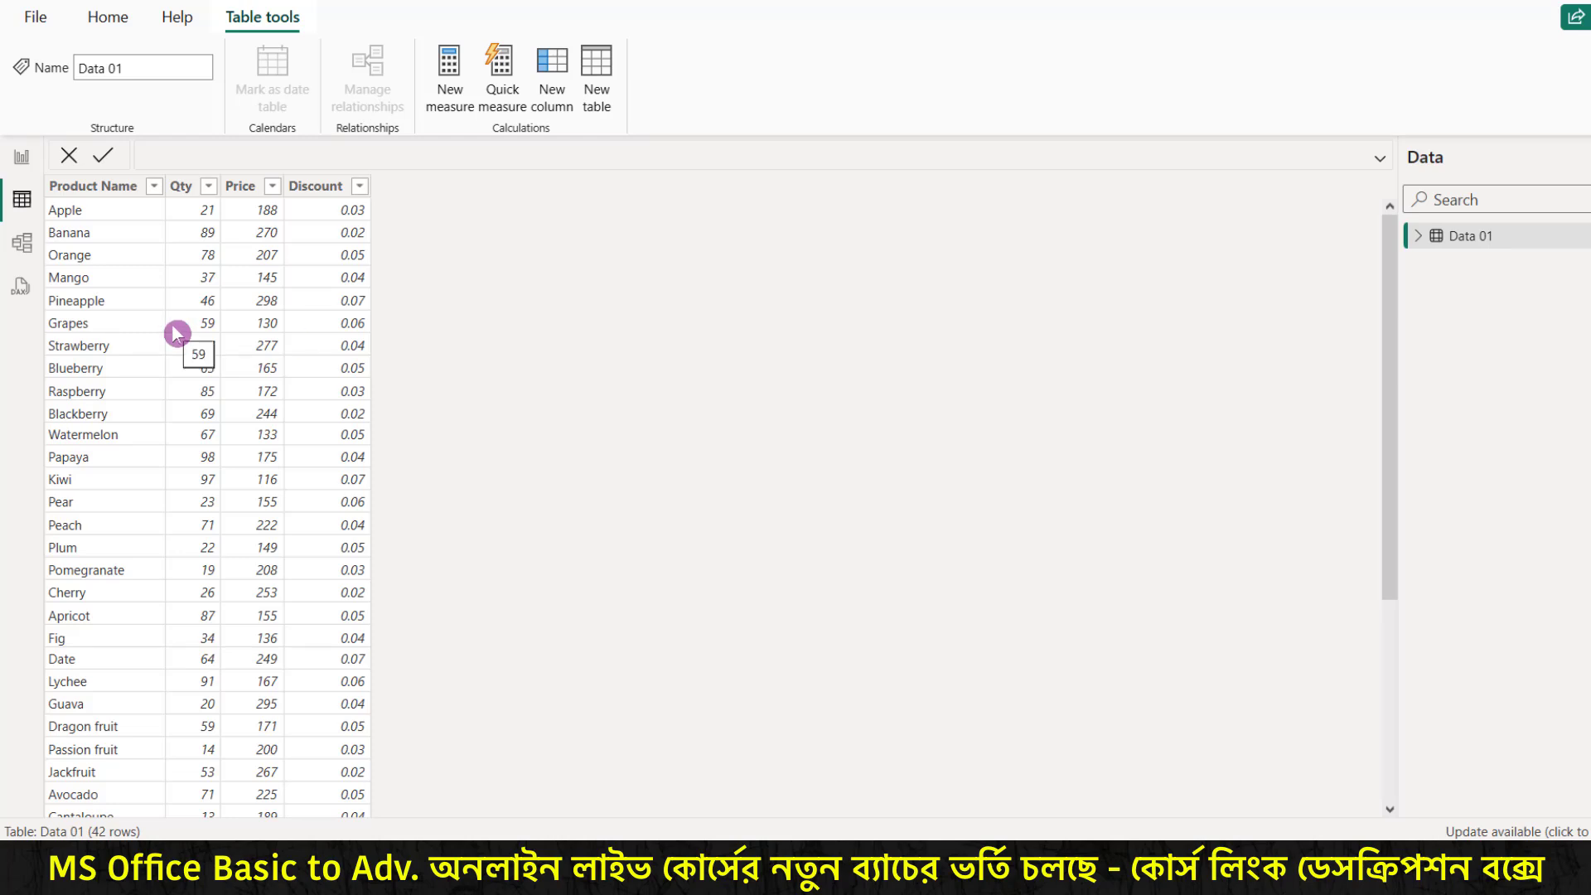
pyautogui.click(308, 190)
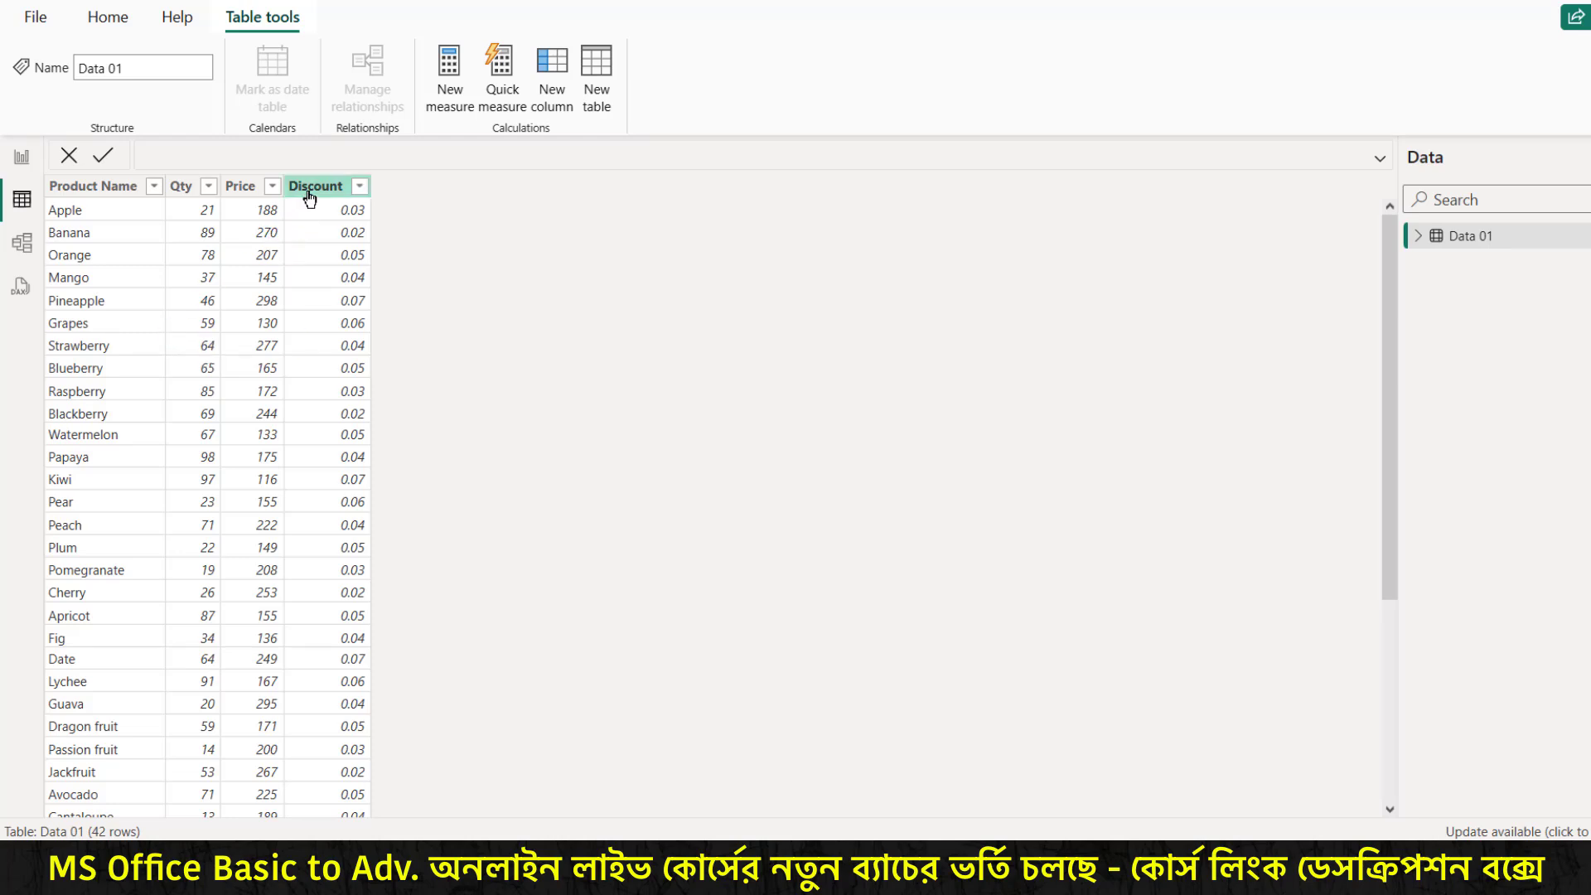
pyautogui.click(308, 192)
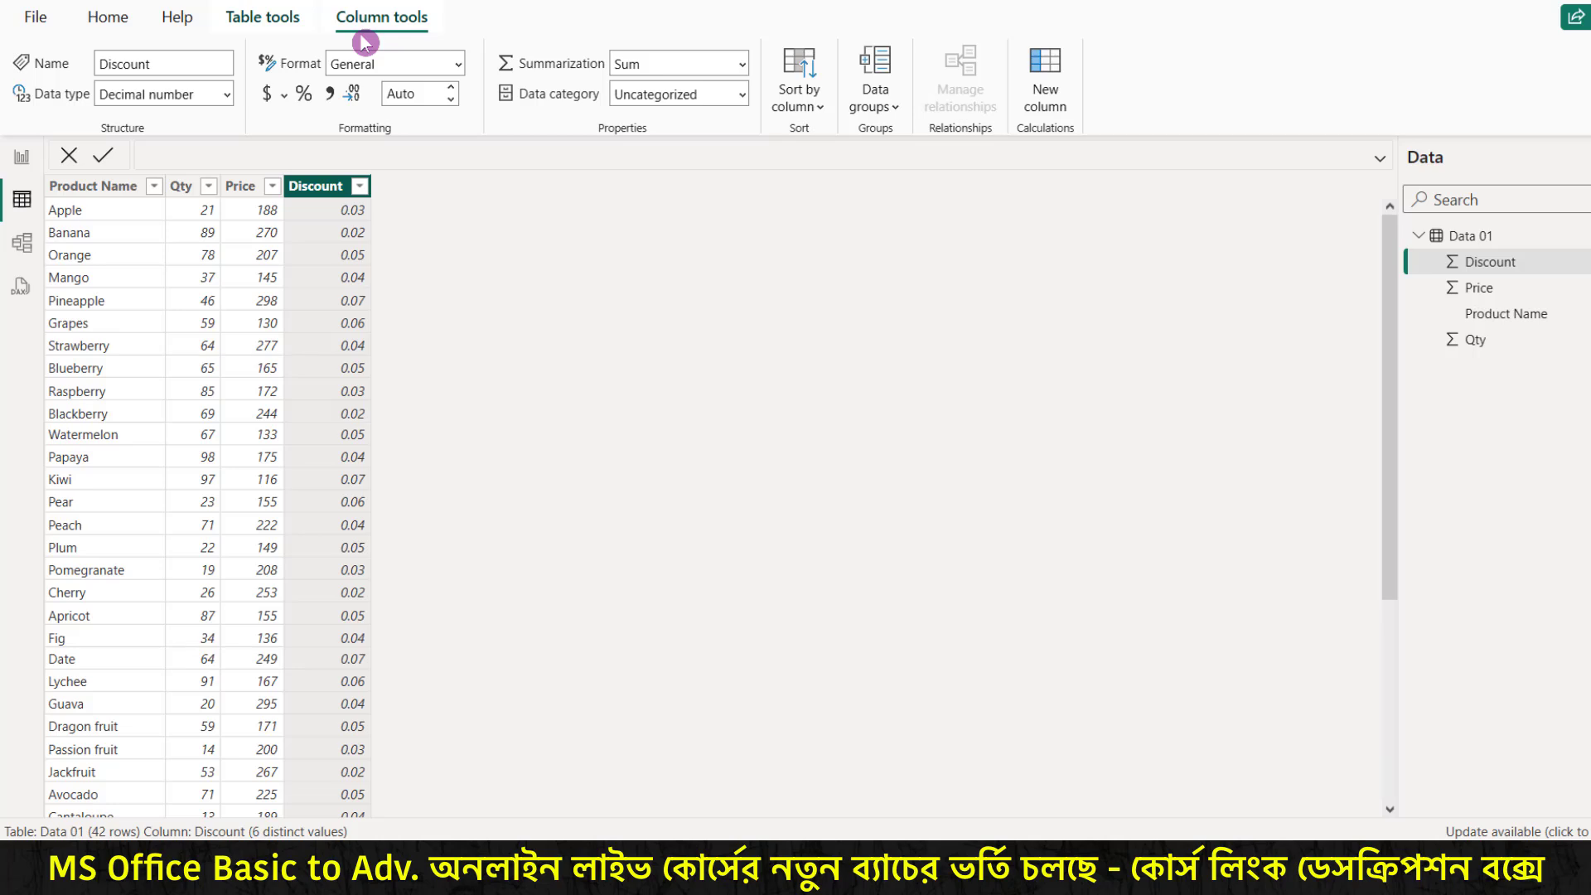
pyautogui.click(306, 99)
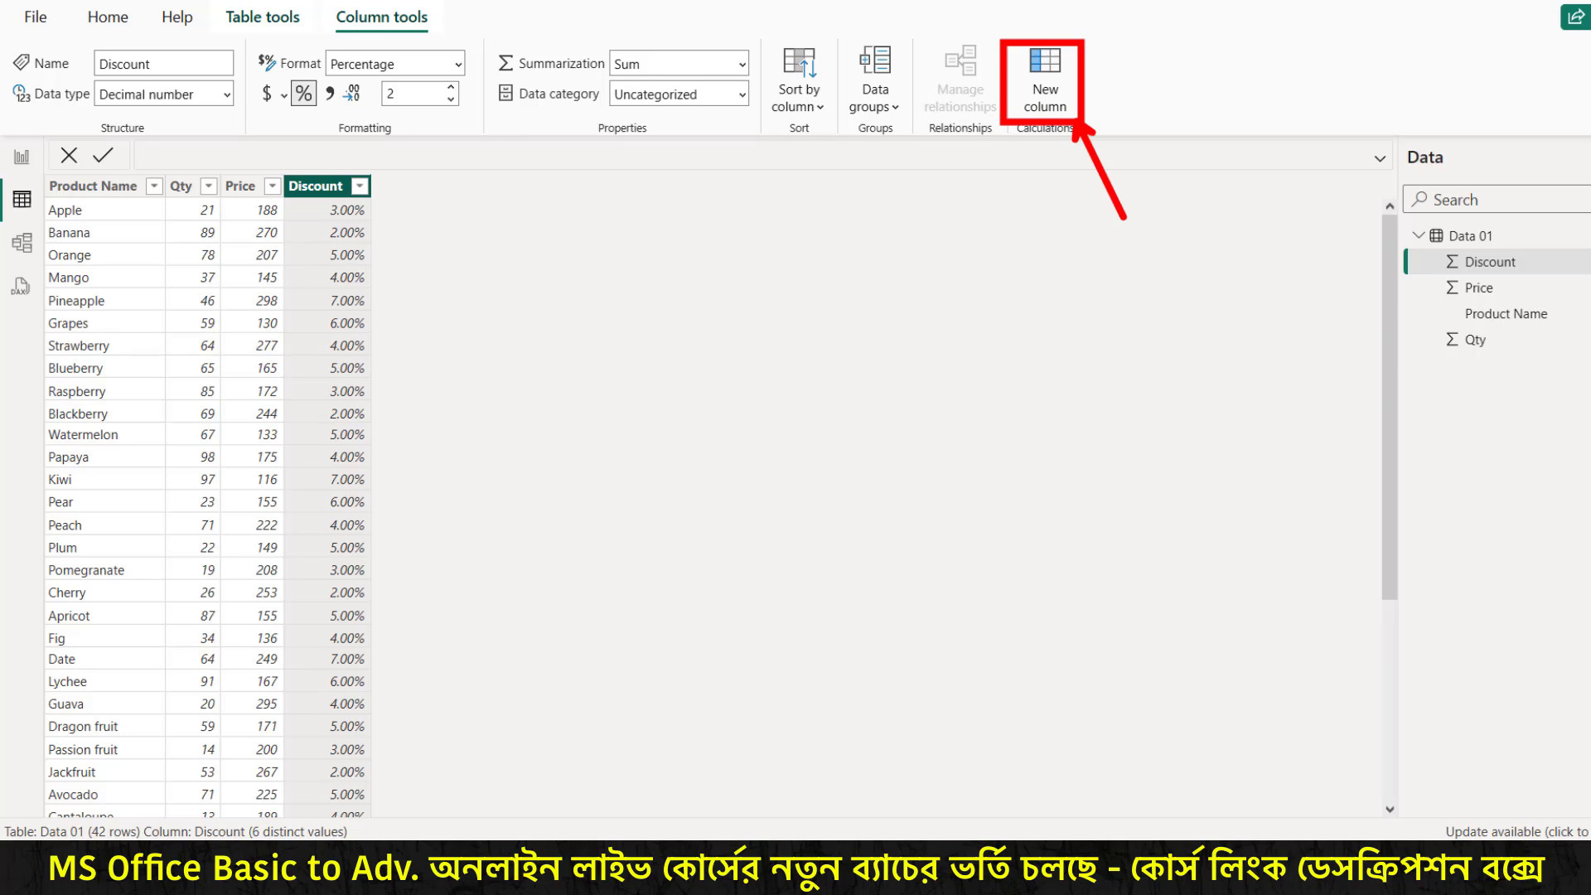
# Step: Add a calculated column to Data 01 and name it Total (Qty*Price) in its formula
pyautogui.click(1051, 90)
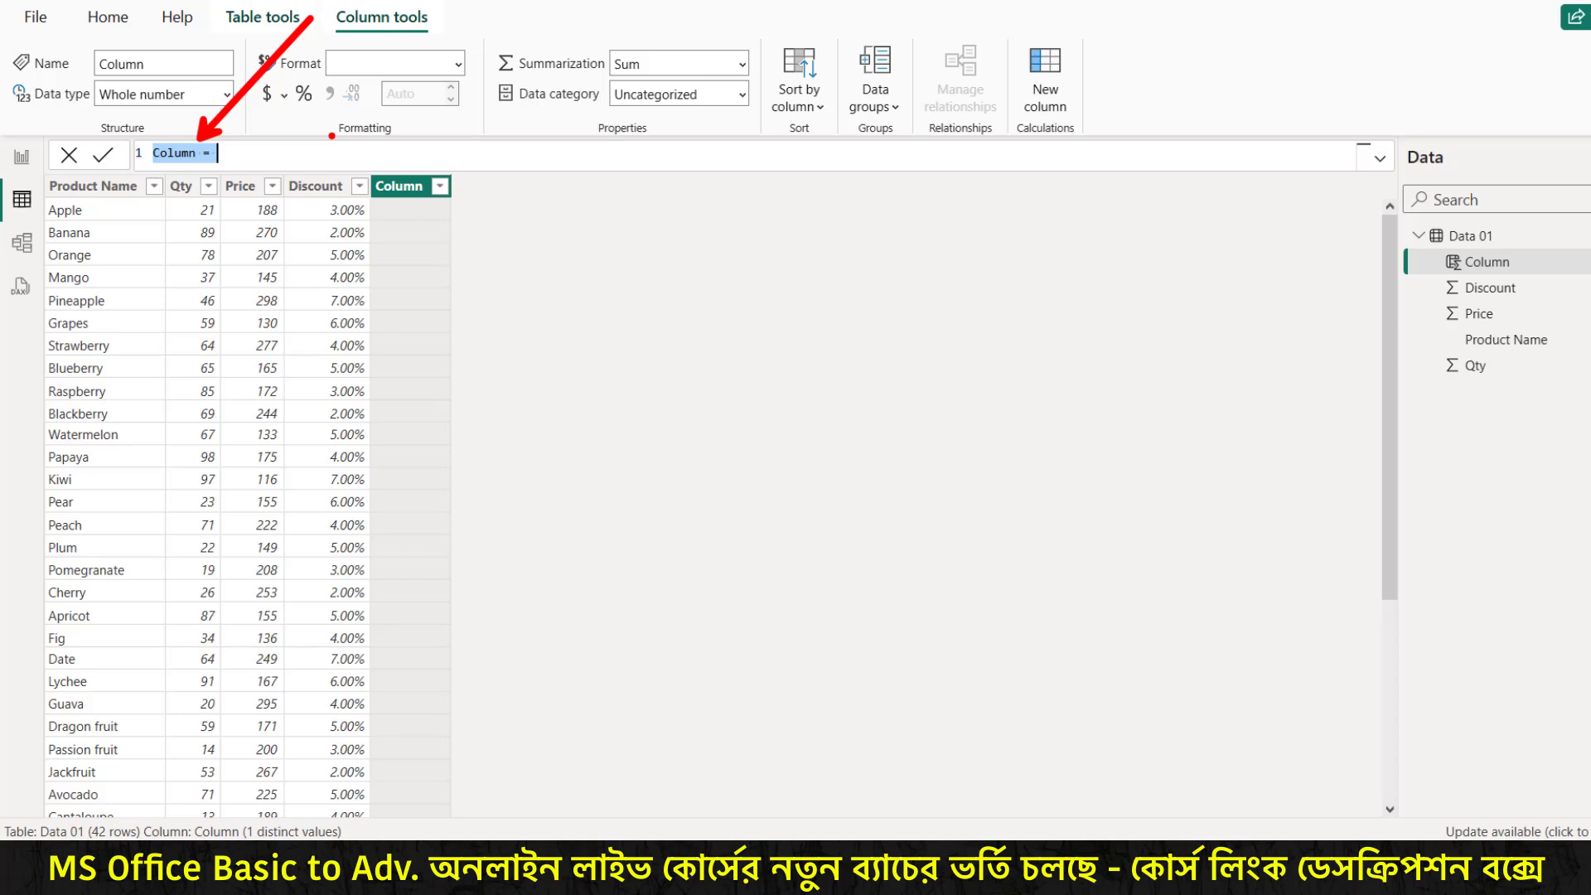
pyautogui.doubleClick(192, 154)
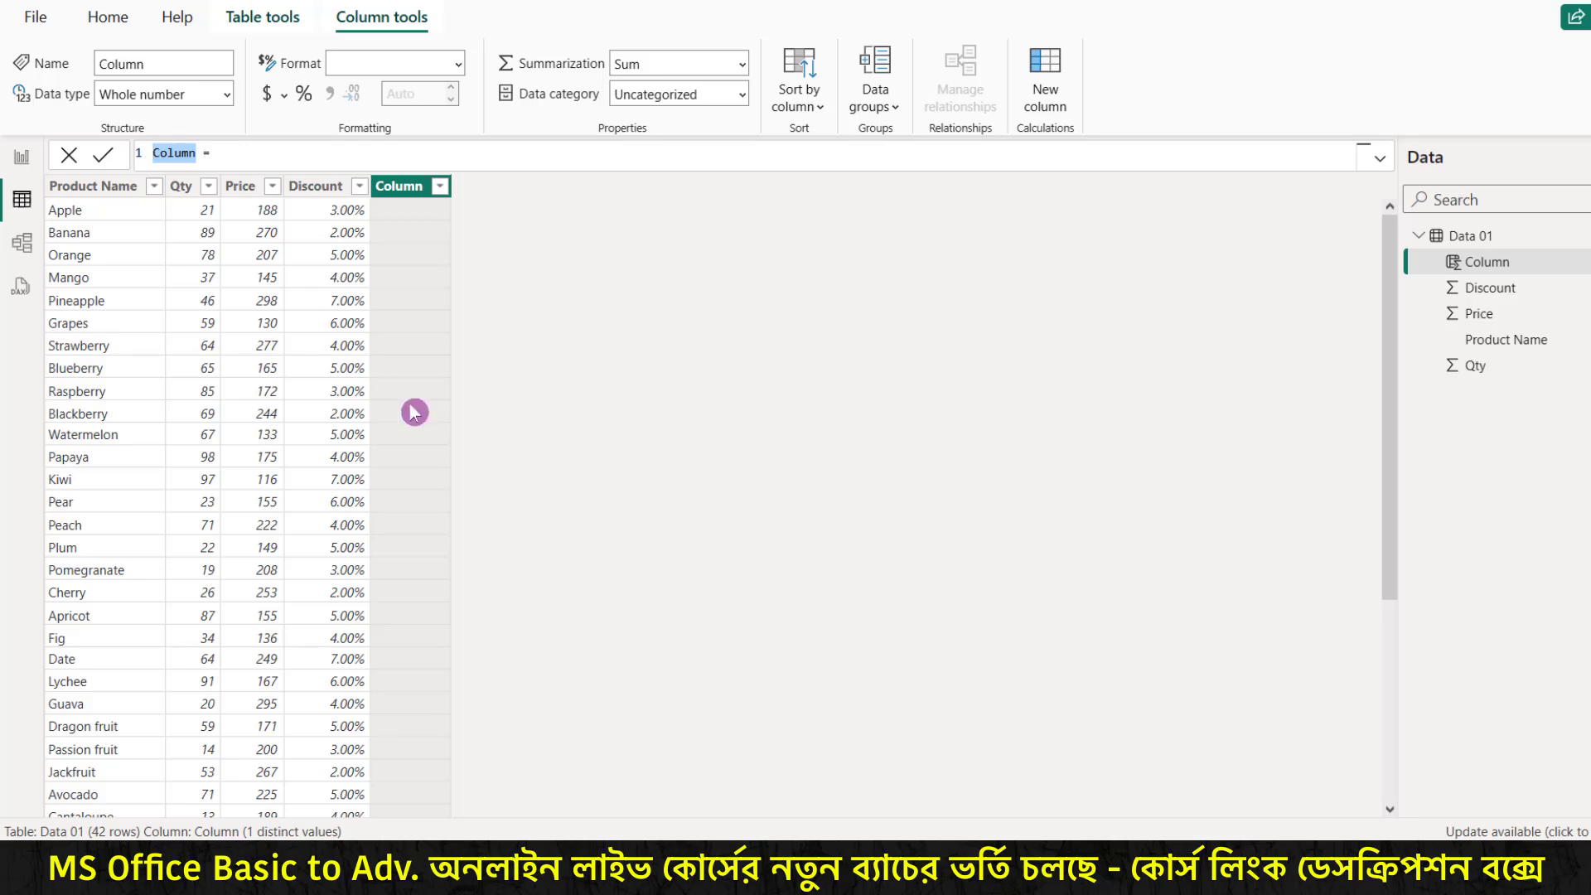
pyautogui.write('Tot')
pyautogui.write('al (')
pyautogui.write('Qty*')
pyautogui.write('Price')
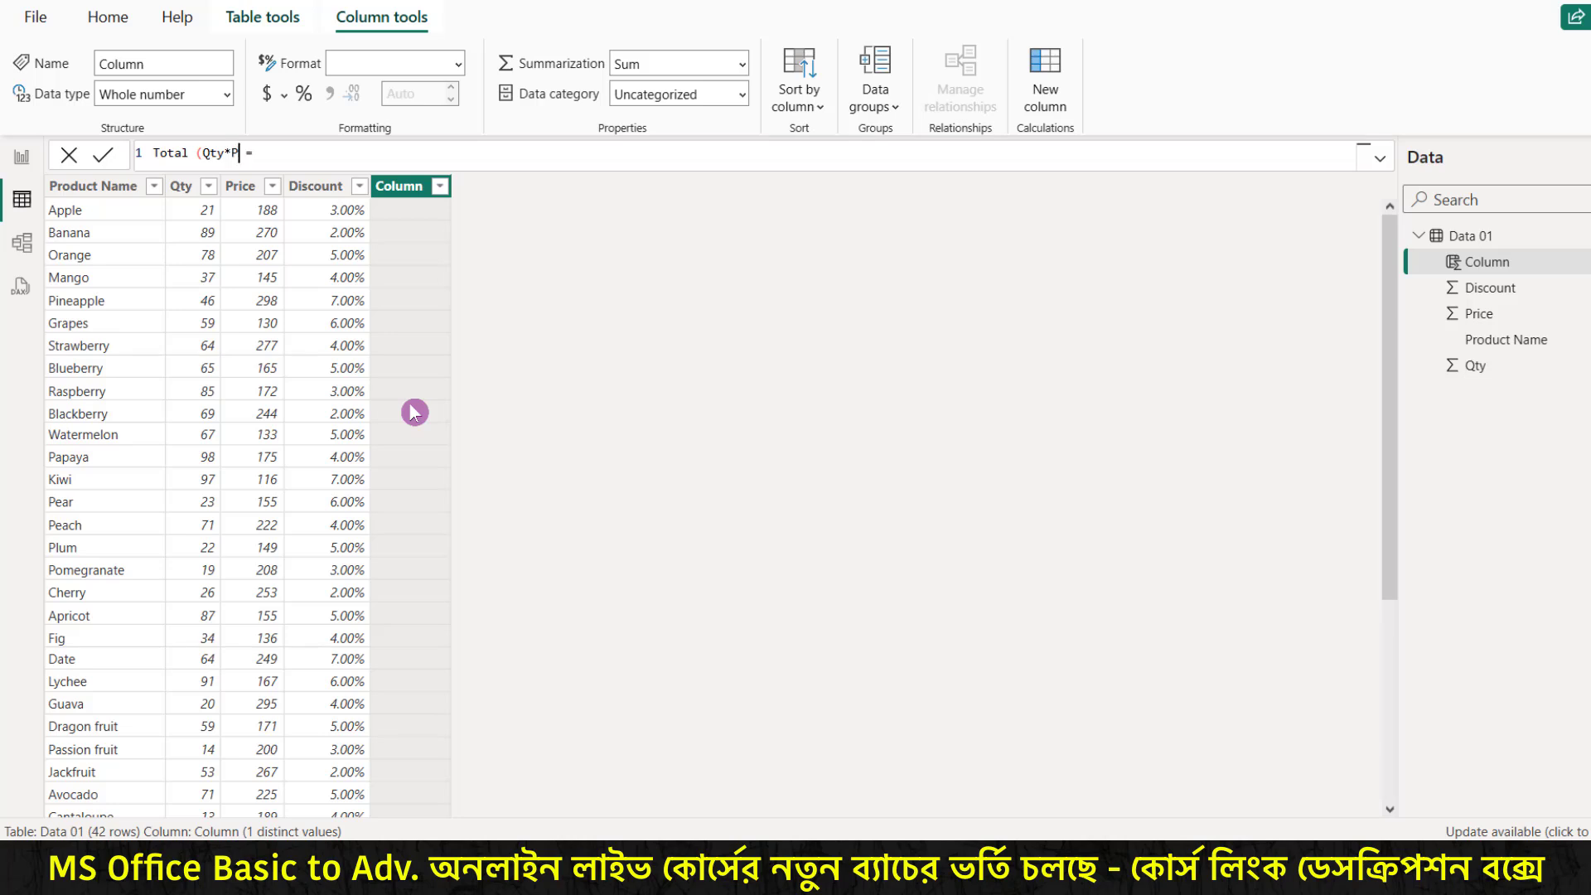
pyautogui.write(')')
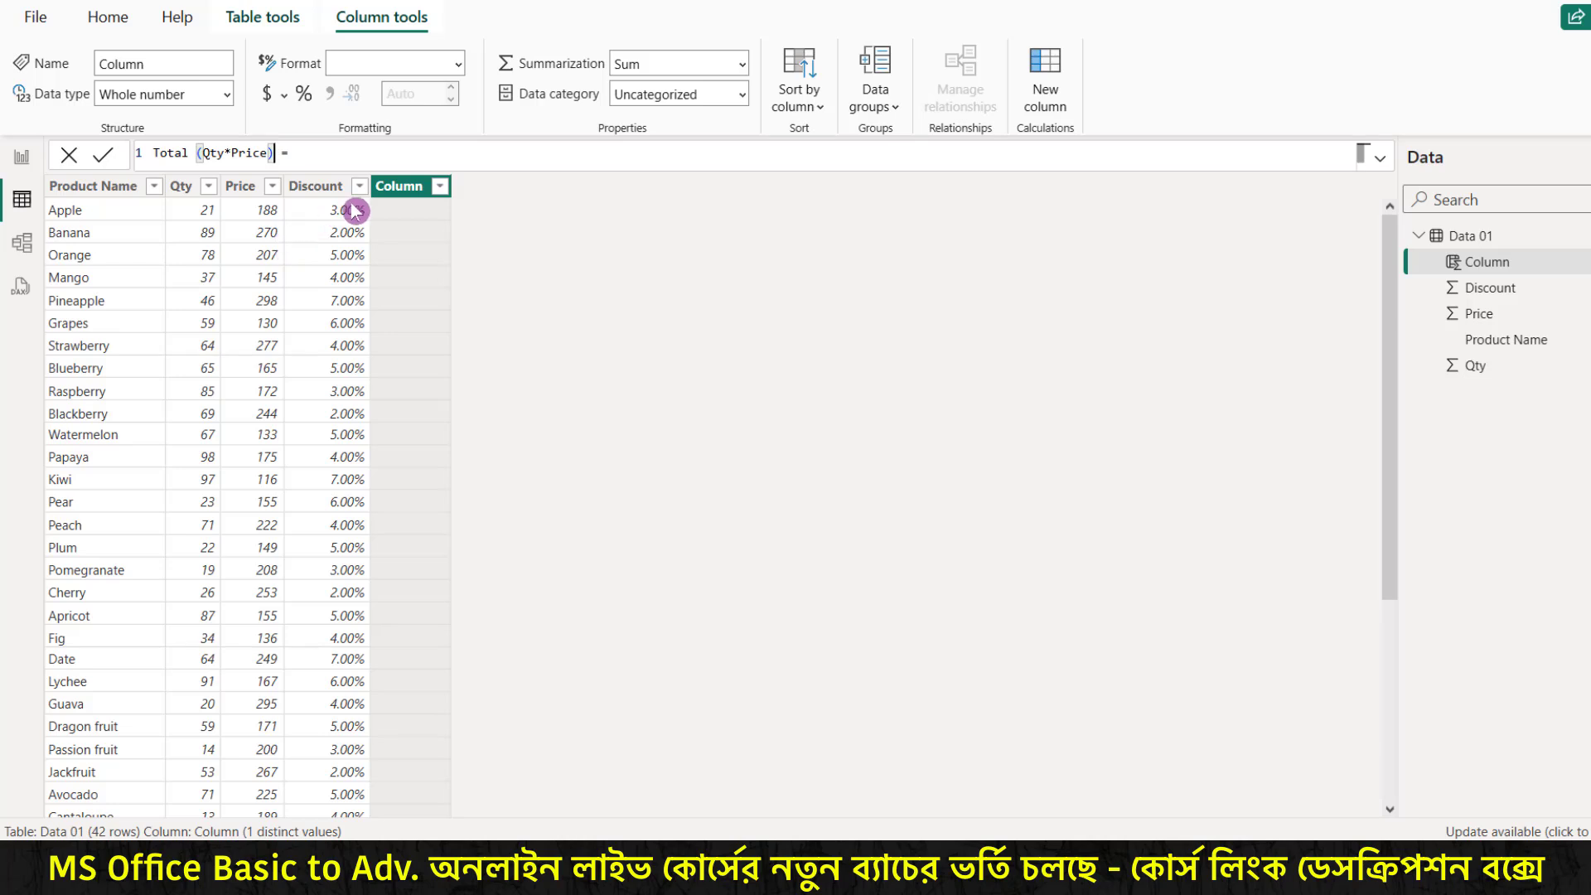
# Step: Define the Total (Qty*Price) column as 'Data 01'[Qty]*'Data 01'[Price] and commit the formula
pyautogui.click(321, 152)
pyautogui.write('dat')
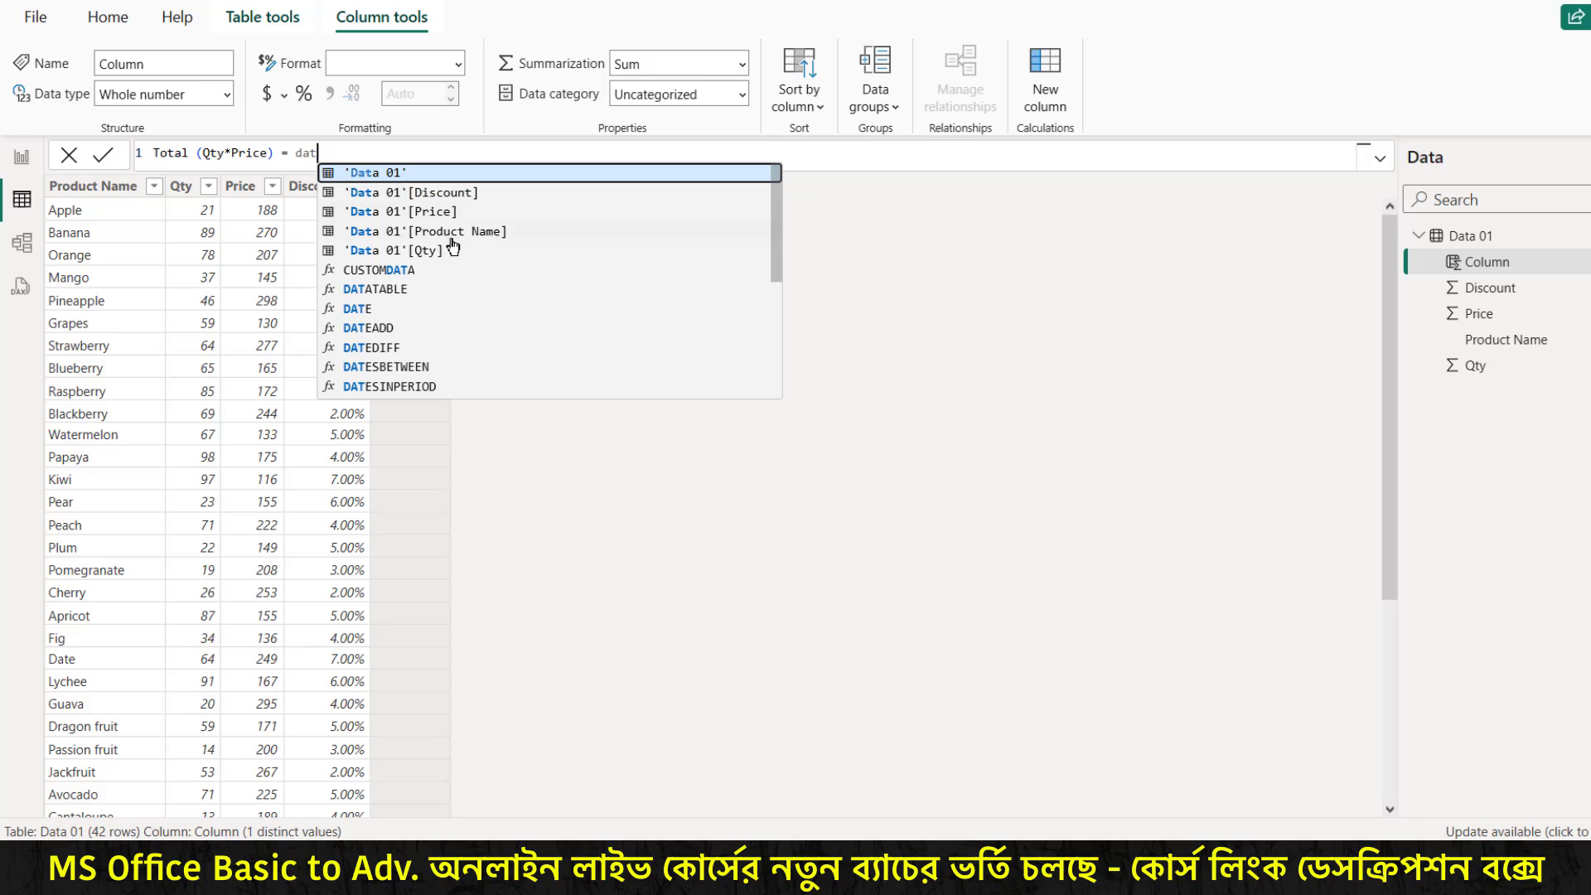
pyautogui.click(401, 250)
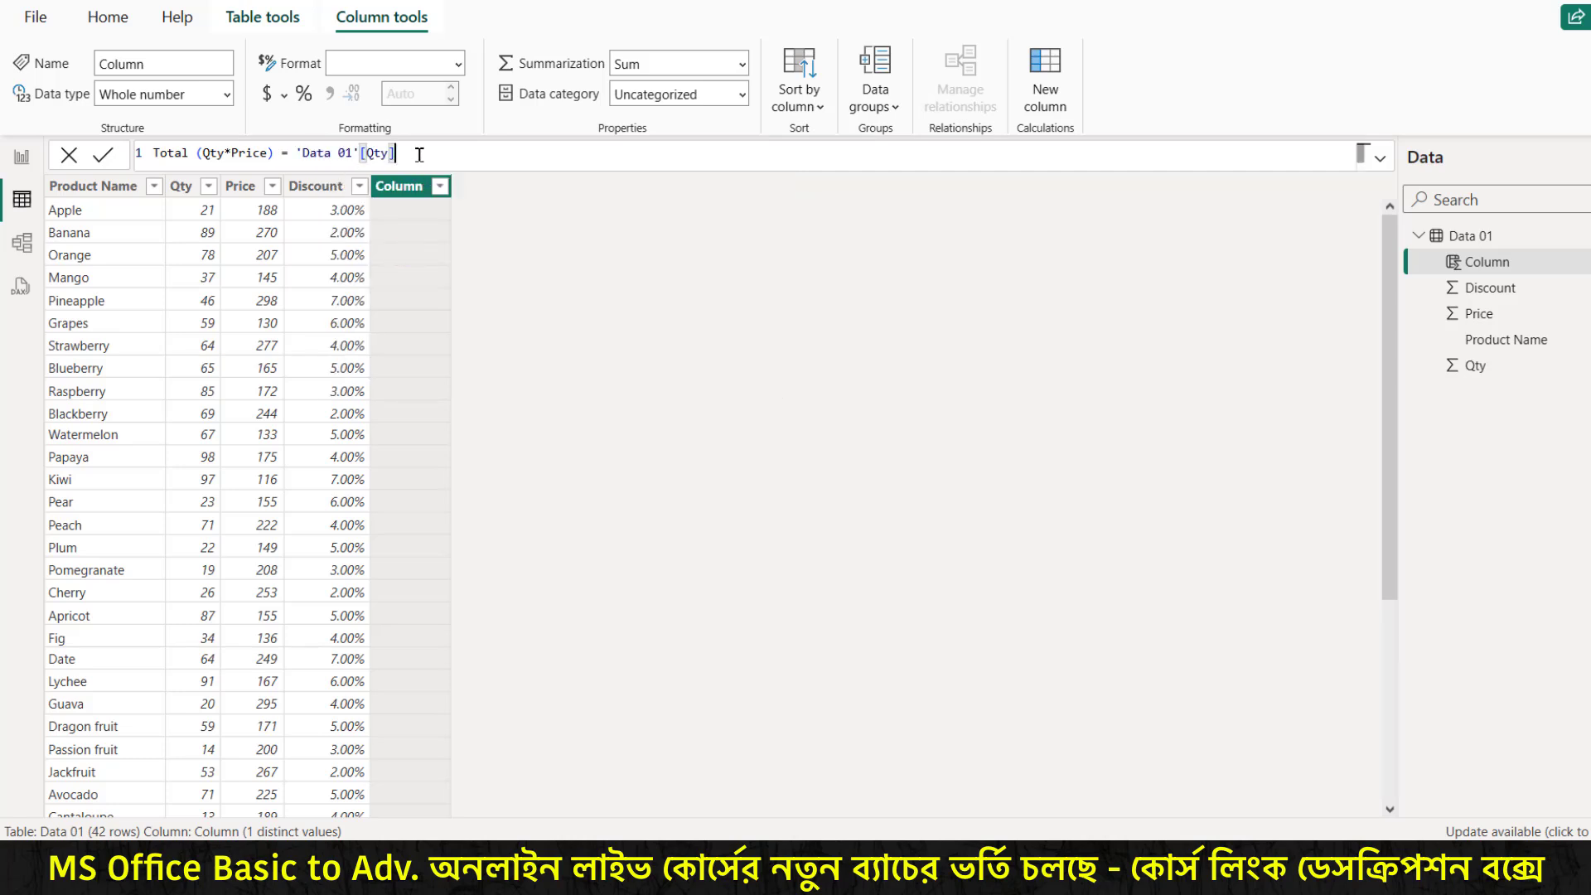
pyautogui.write('*')
pyautogui.write('dat')
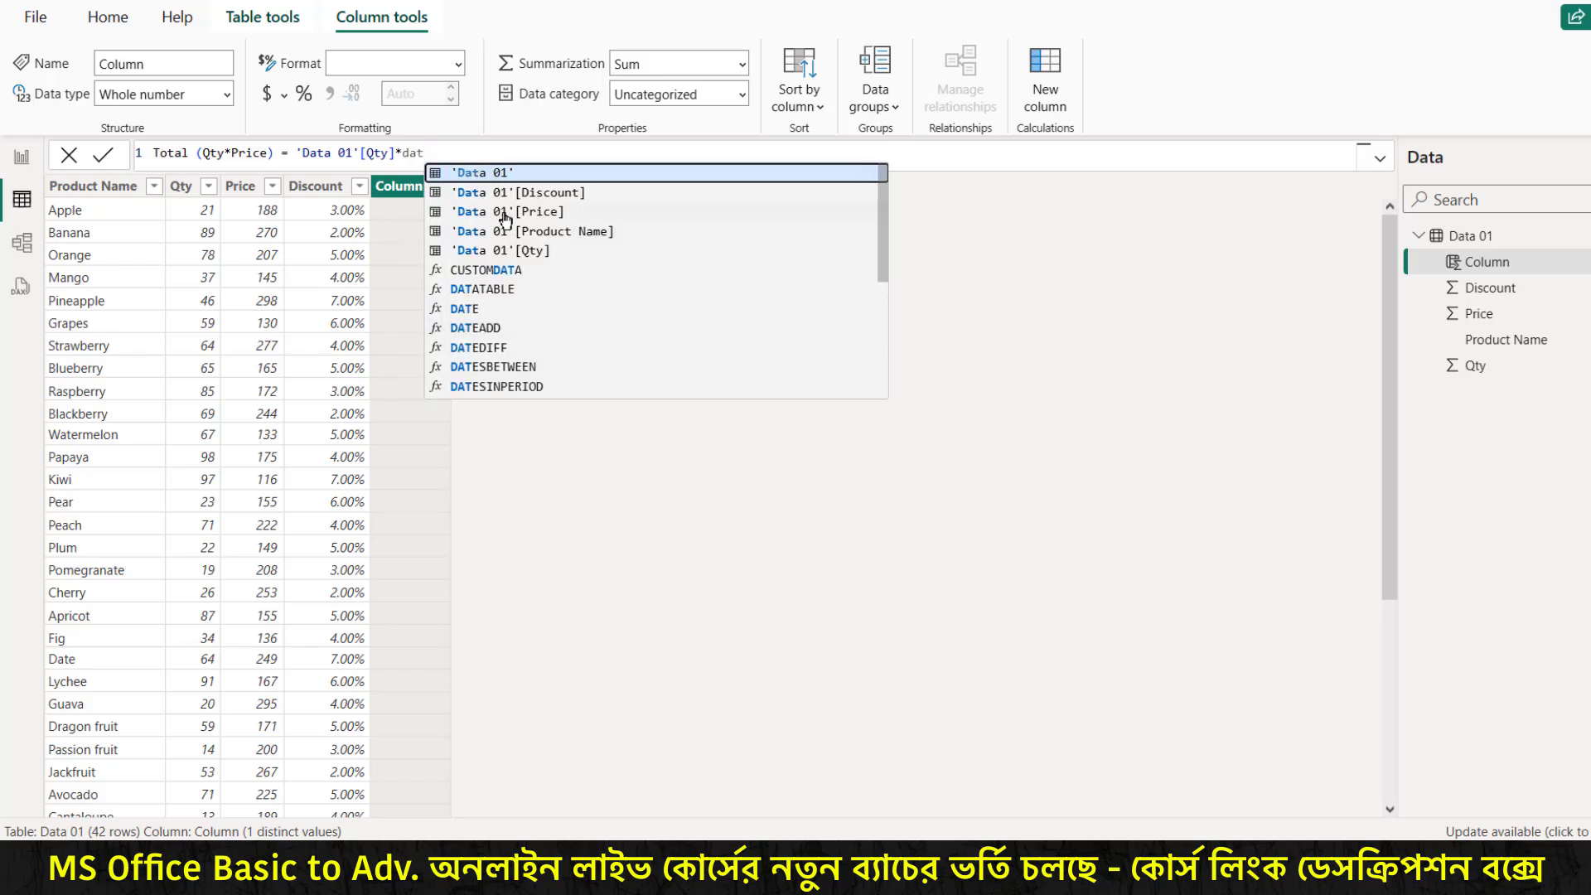
pyautogui.click(530, 214)
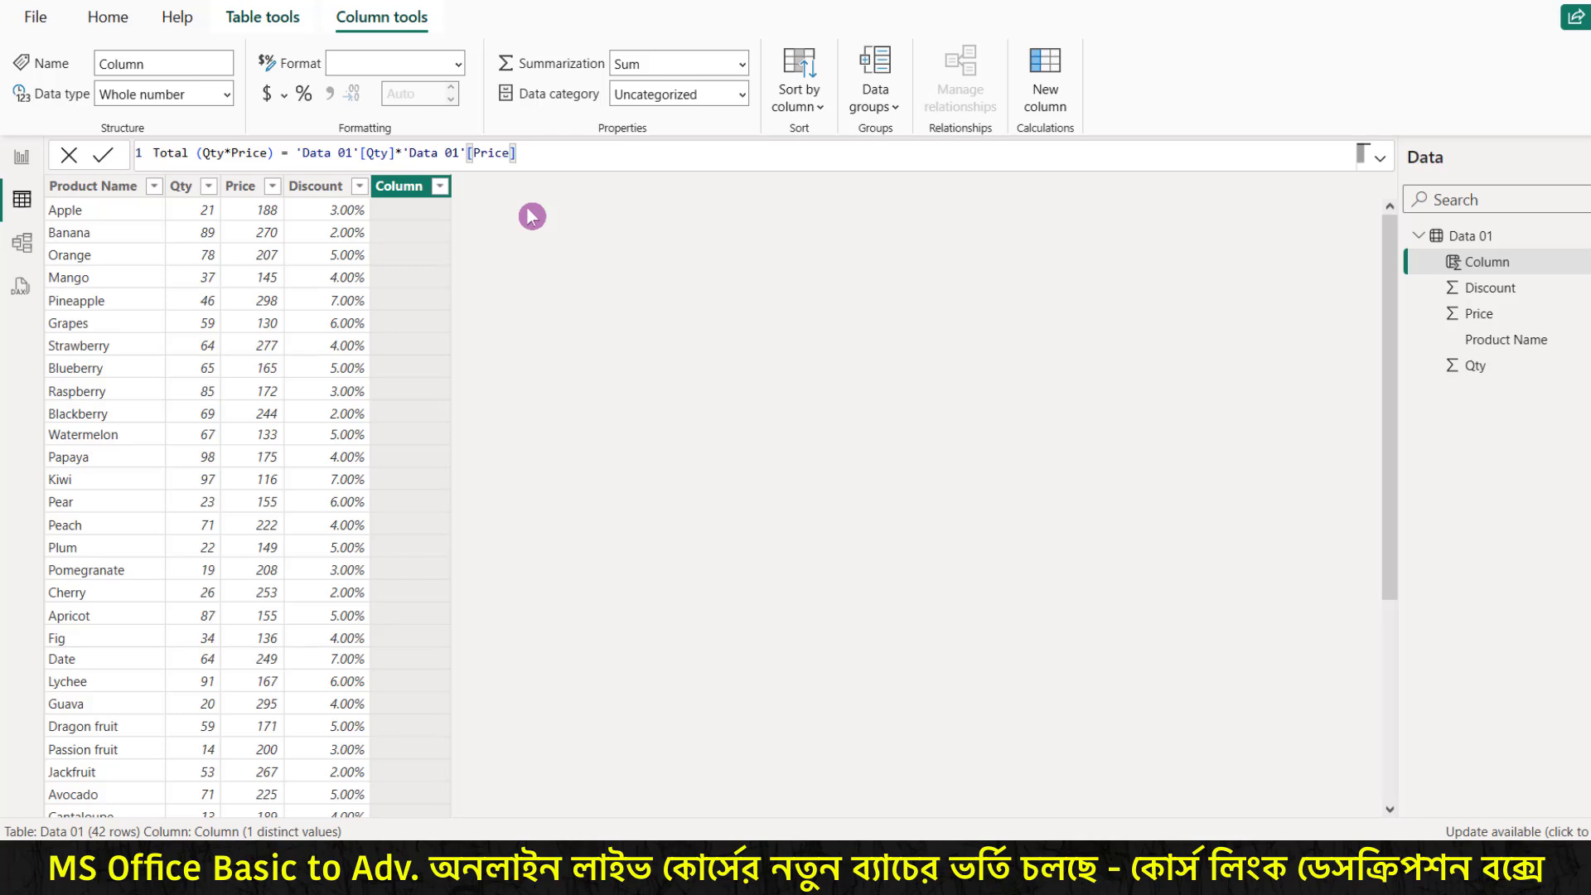
pyautogui.press('Return')
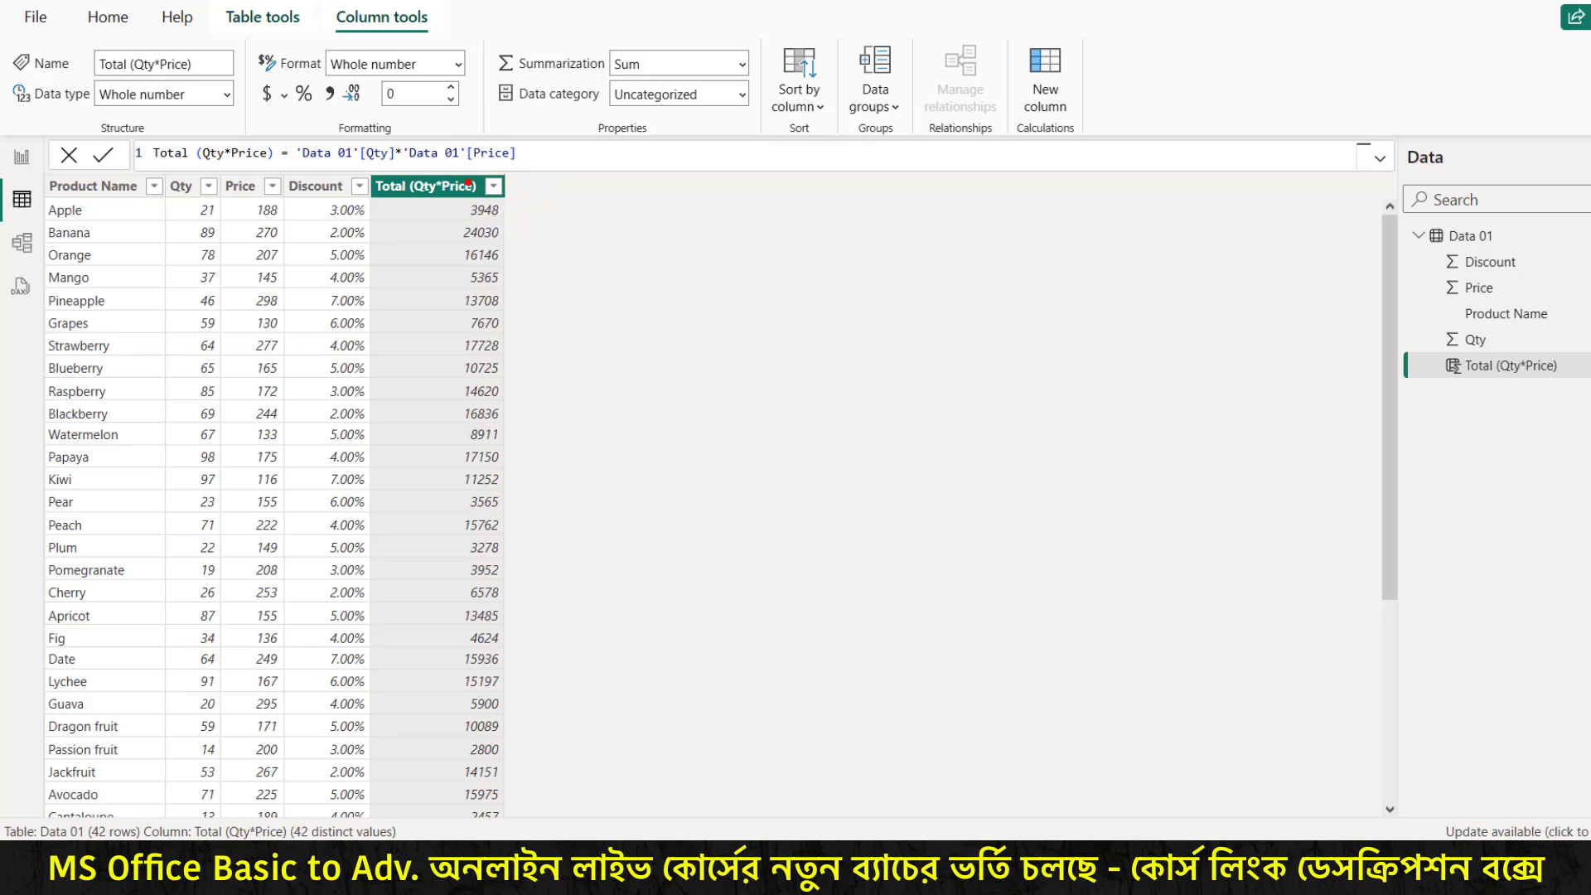
pyautogui.moveTo(475, 157); pyautogui.dragTo(501, 107)
pyautogui.moveTo(328, 179); pyautogui.dragTo(337, 151)
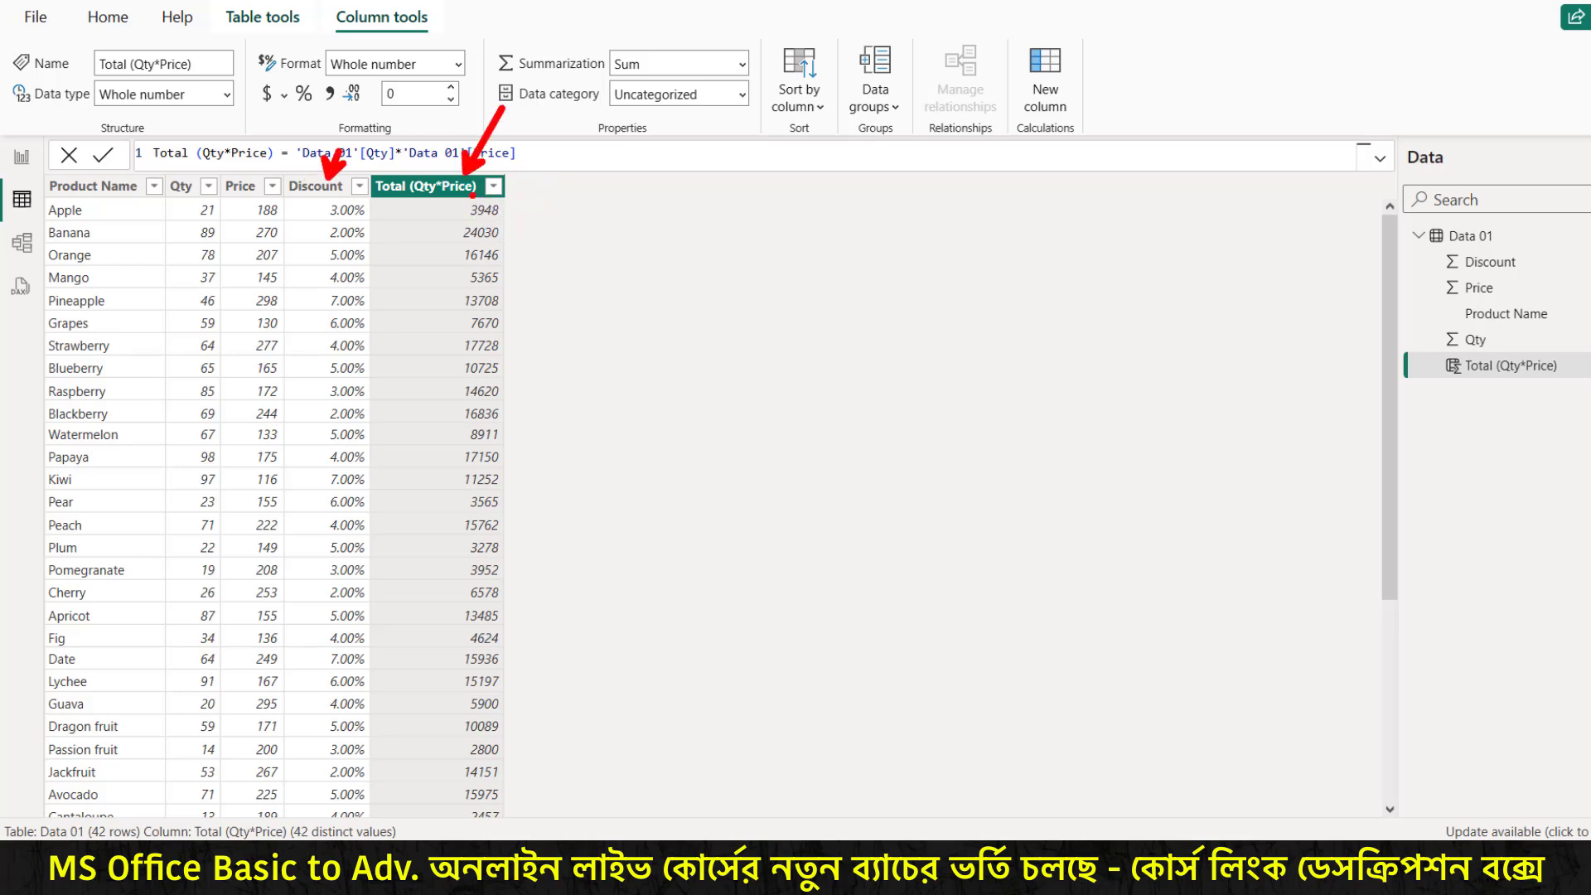
pyautogui.moveTo(507, 211); pyautogui.dragTo(553, 211)
pyautogui.press('Escape')
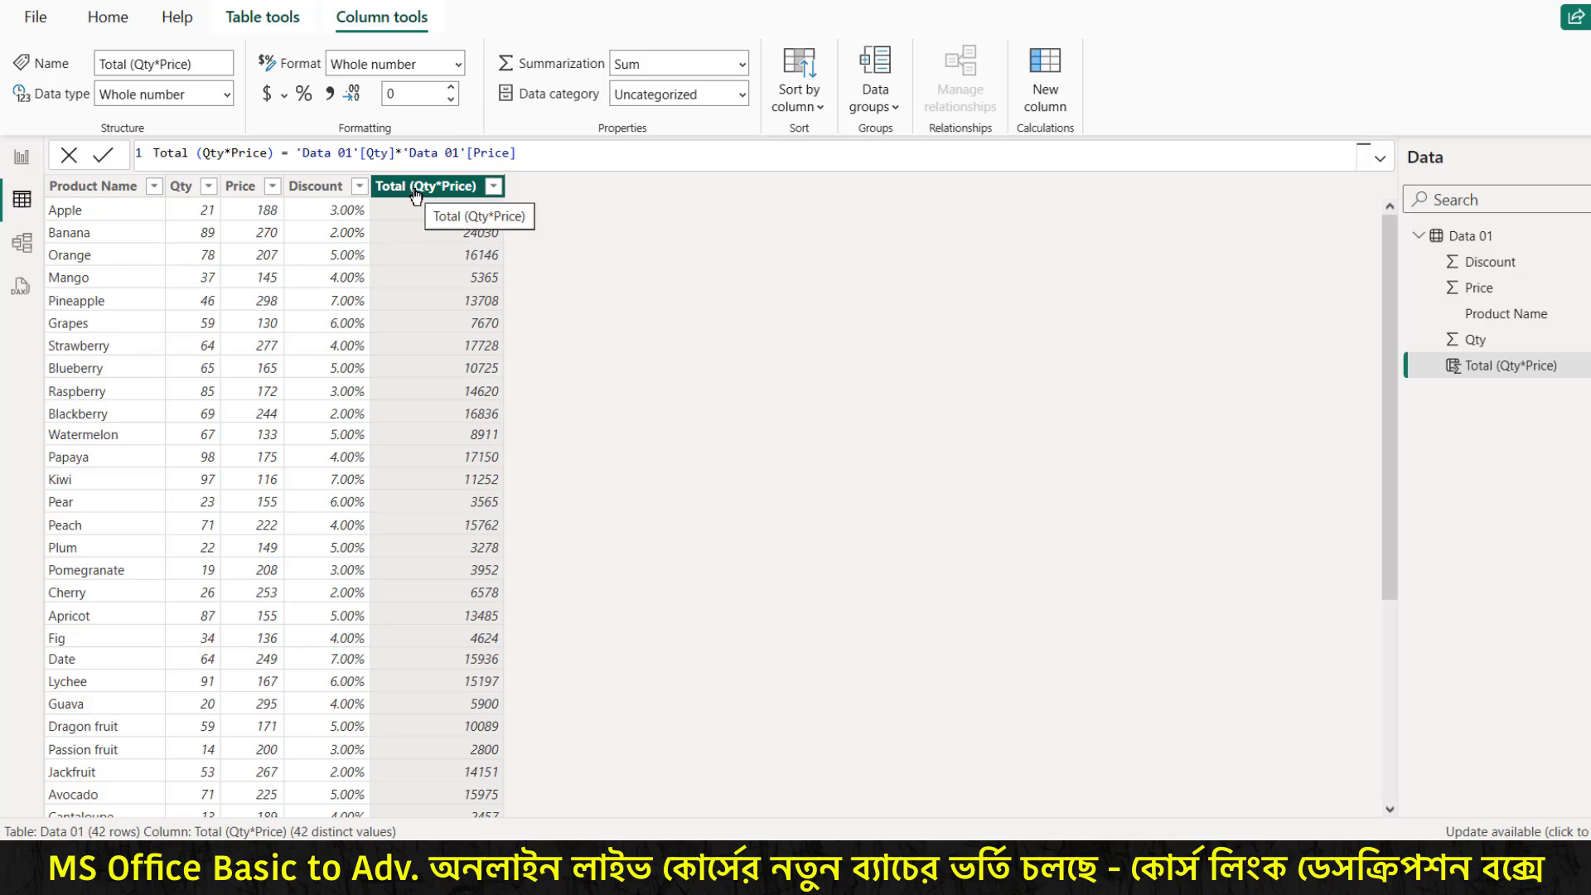
# Step: Add a new calculated column to Data 01 and name it Discount Total in its formula
pyautogui.click(400, 24)
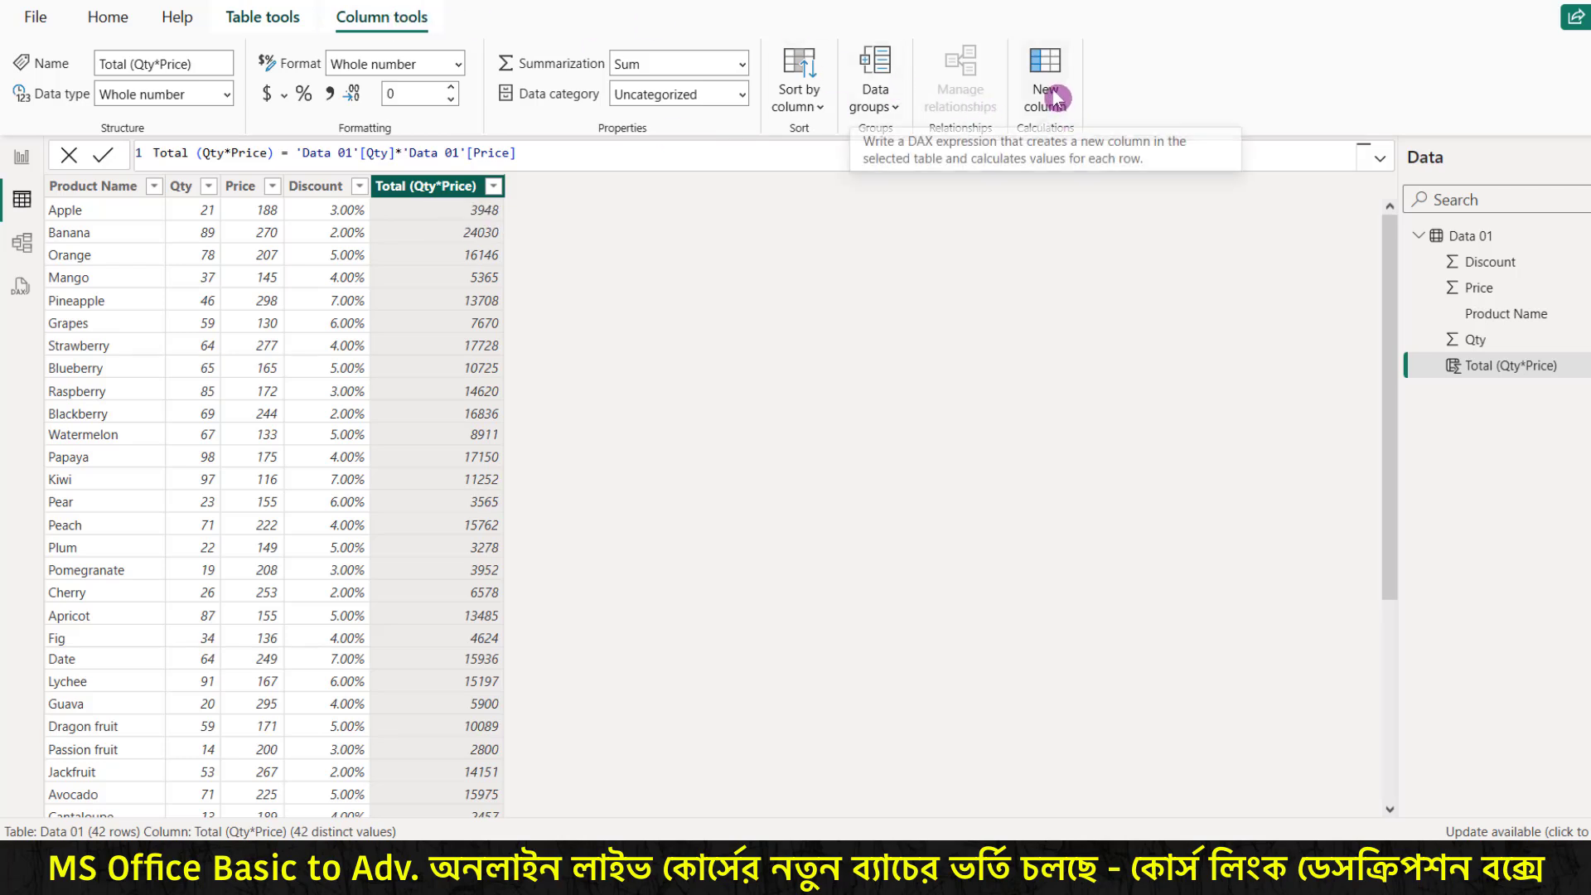
pyautogui.click(1044, 116)
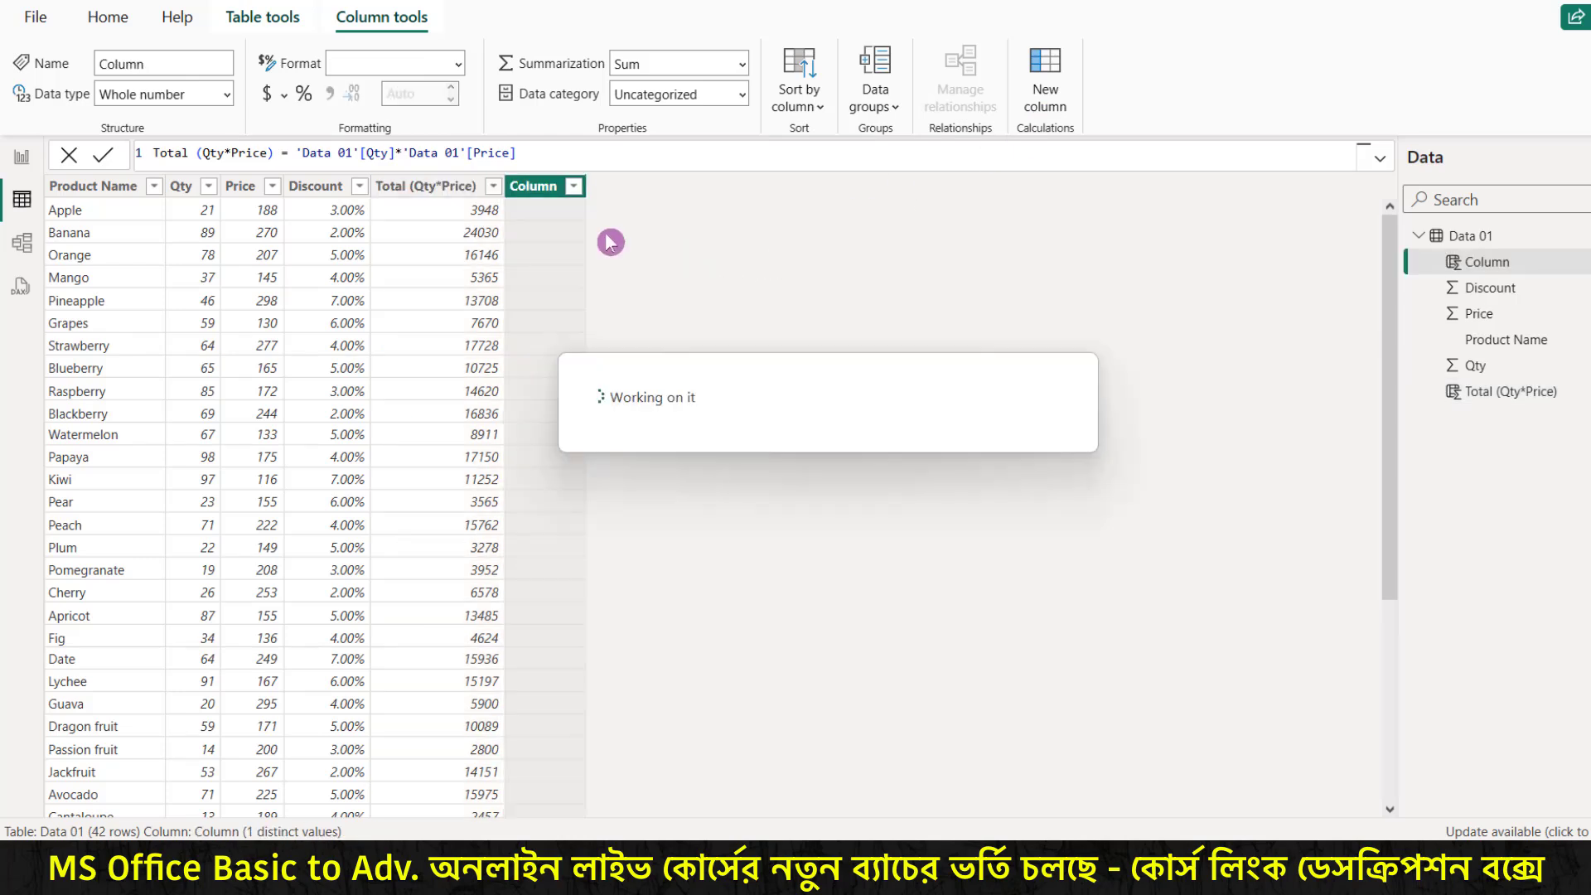
pyautogui.click(198, 153)
pyautogui.moveTo(198, 152); pyautogui.dragTo(152, 152)
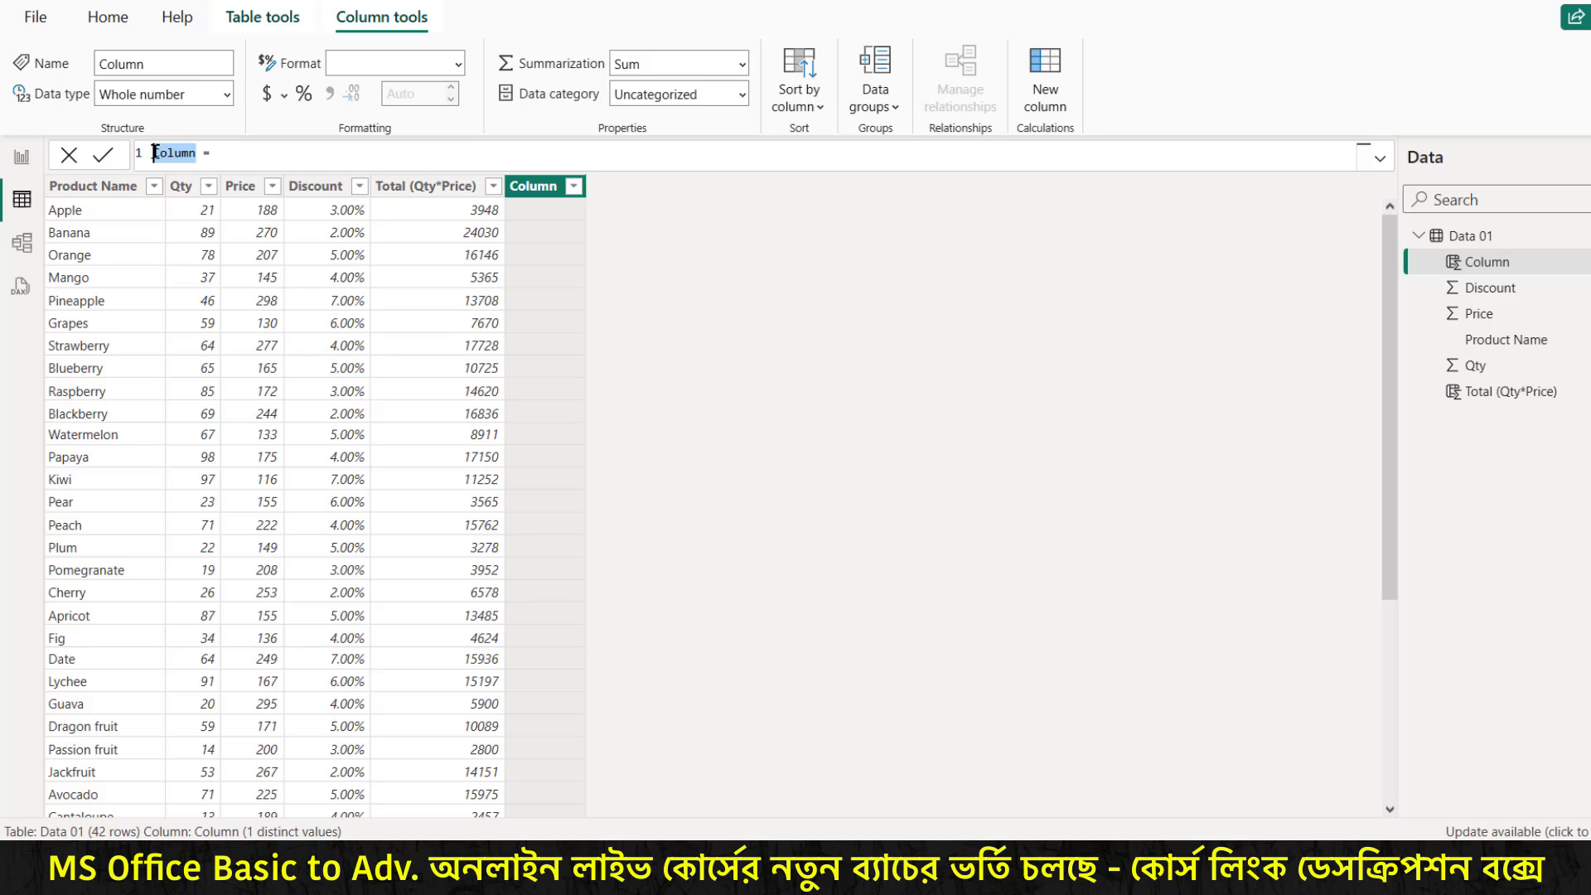
pyautogui.write('Disco')
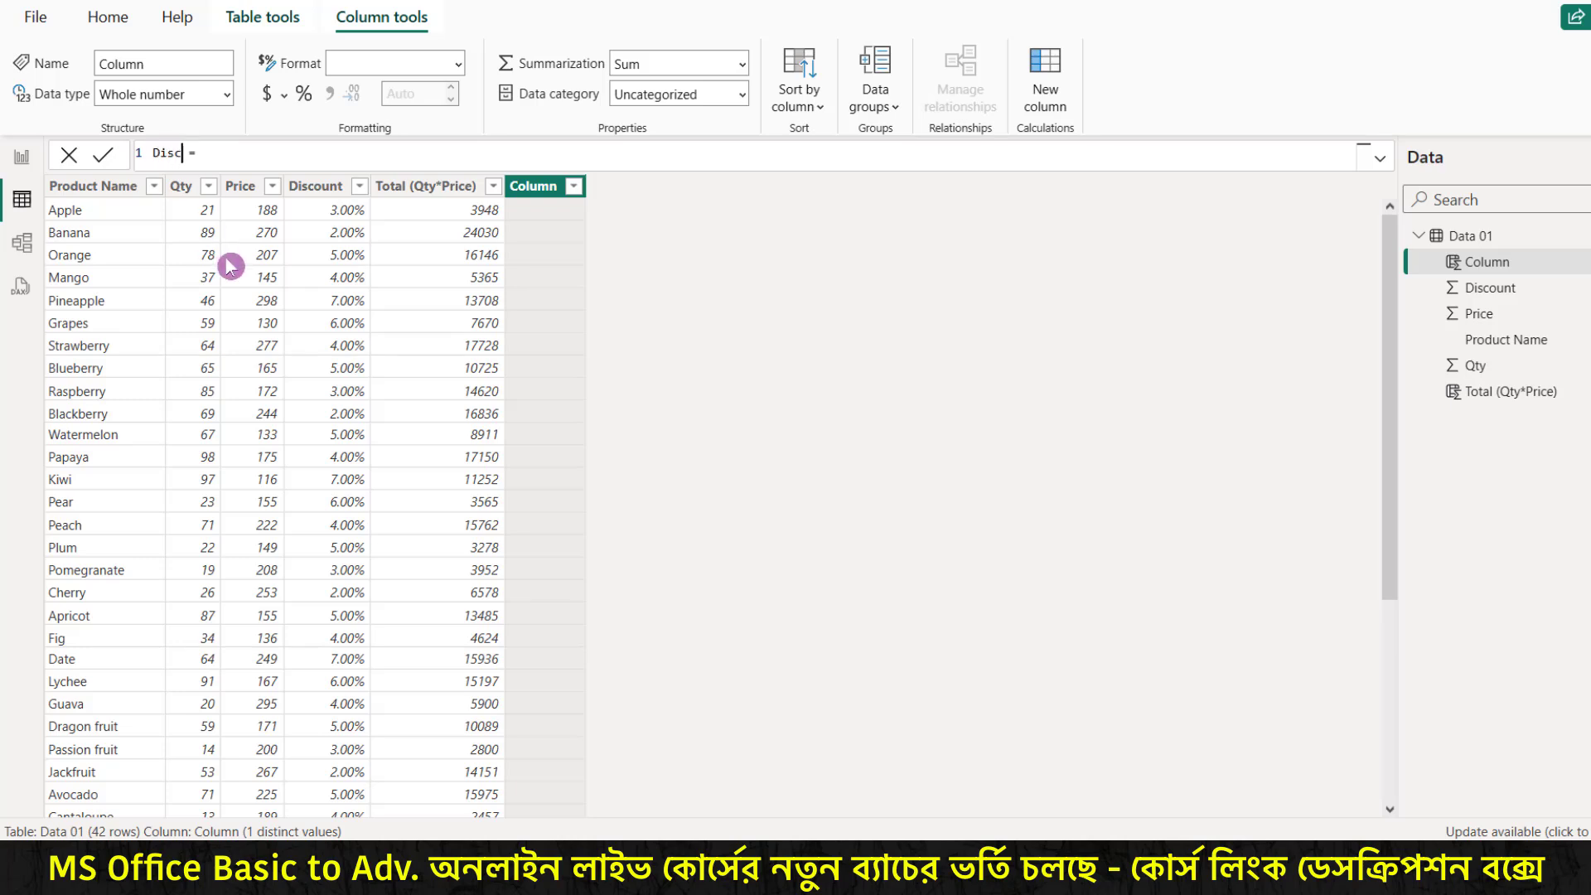
pyautogui.write('unt ')
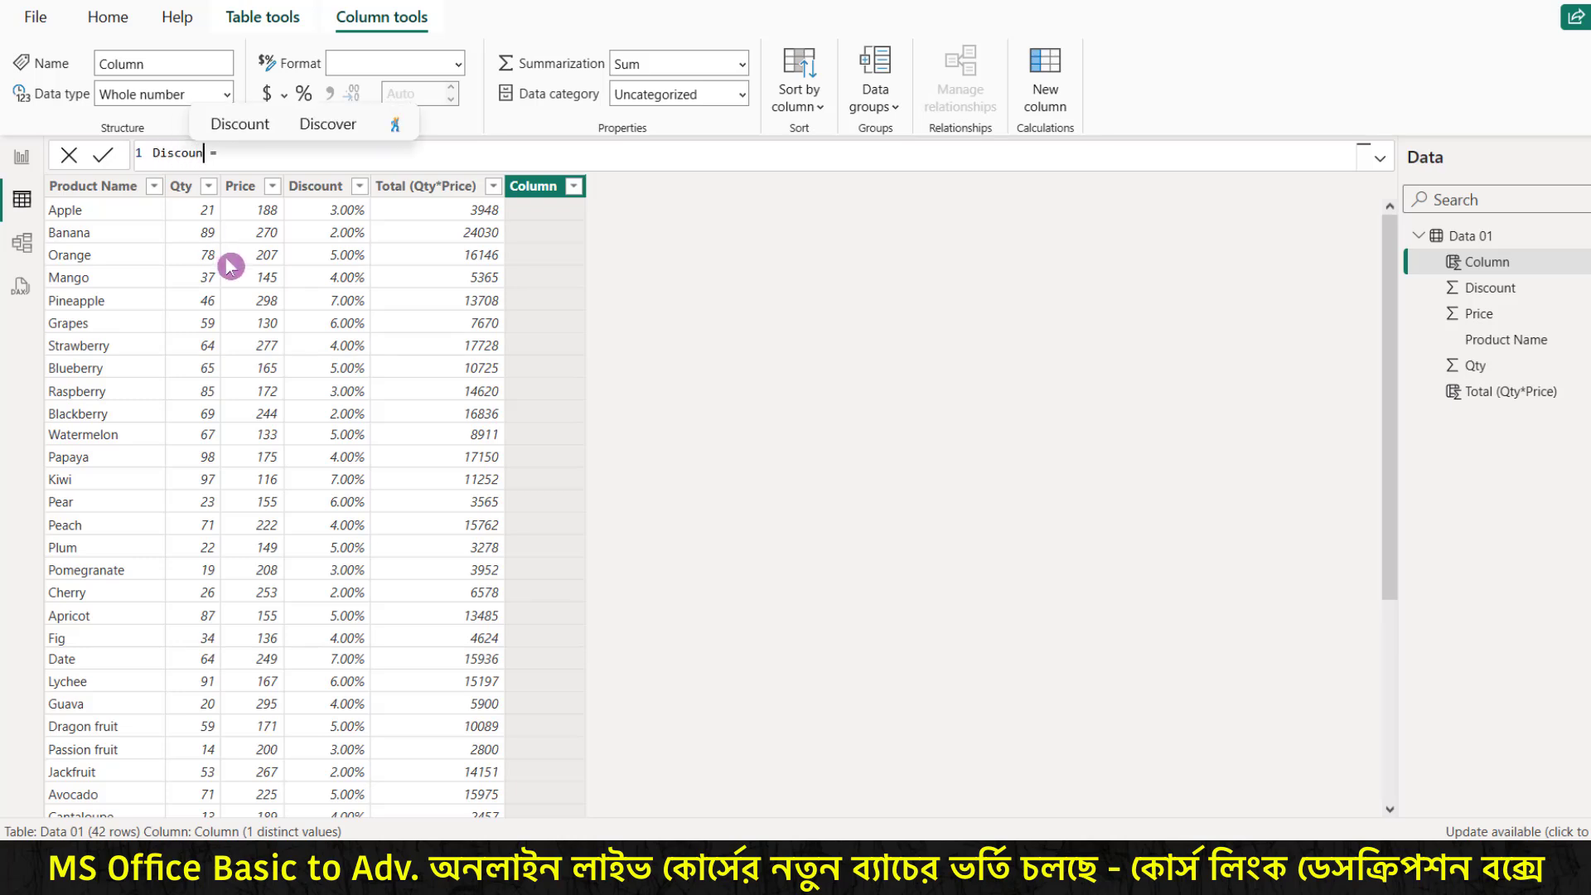
pyautogui.write('Total')
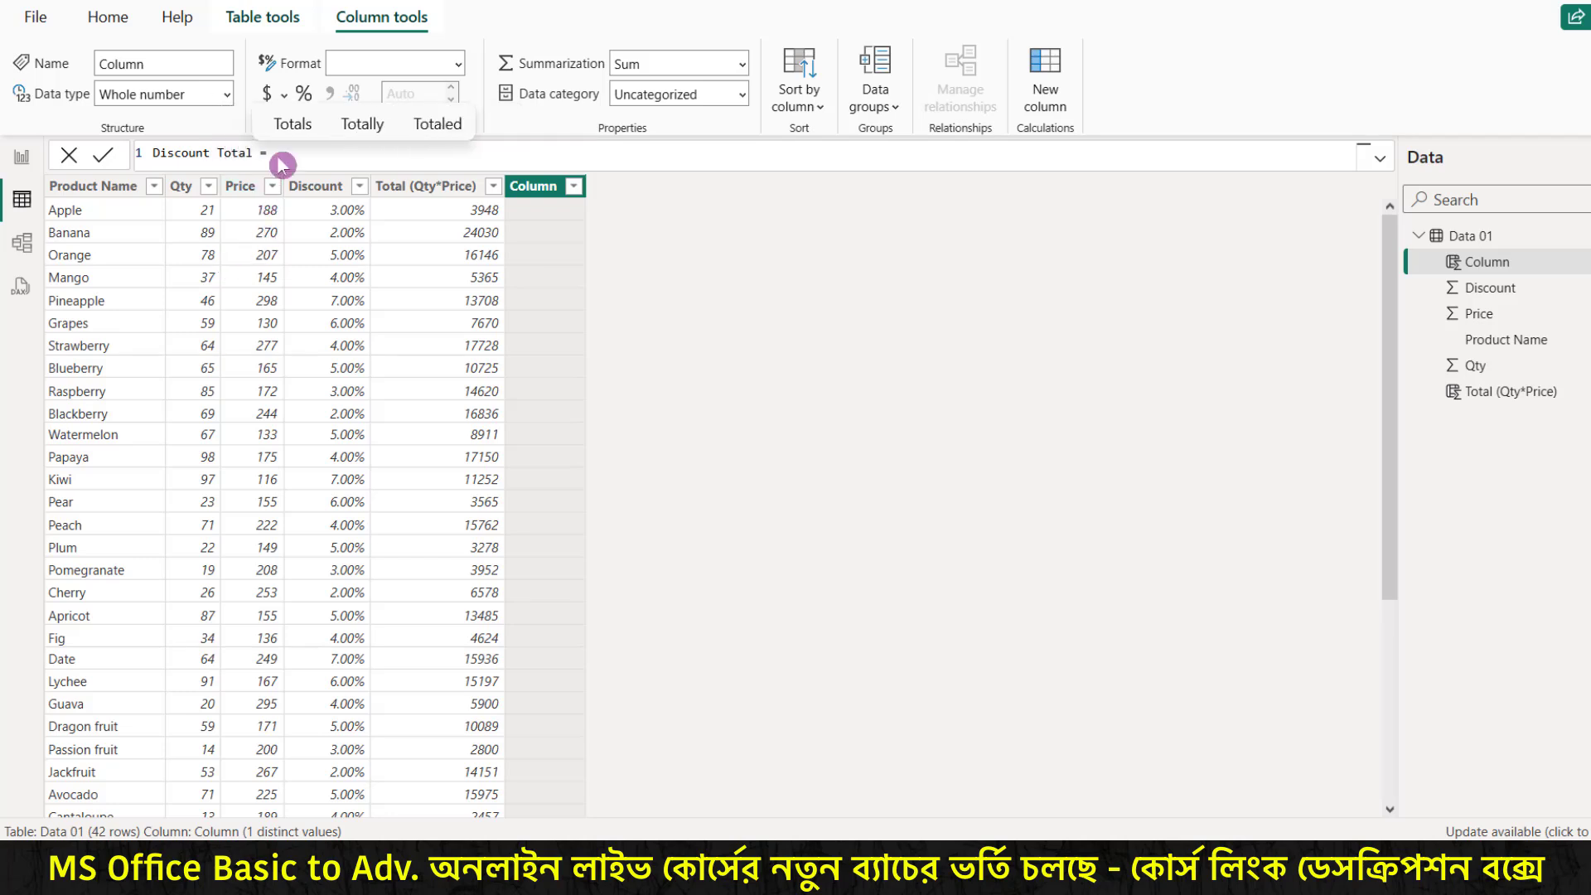
# Step: Define the Discount Total column as 'Data 01'[Total (Qty*Price)]*'Data 01'[Discount] and commit the formula
pyautogui.write(' =')
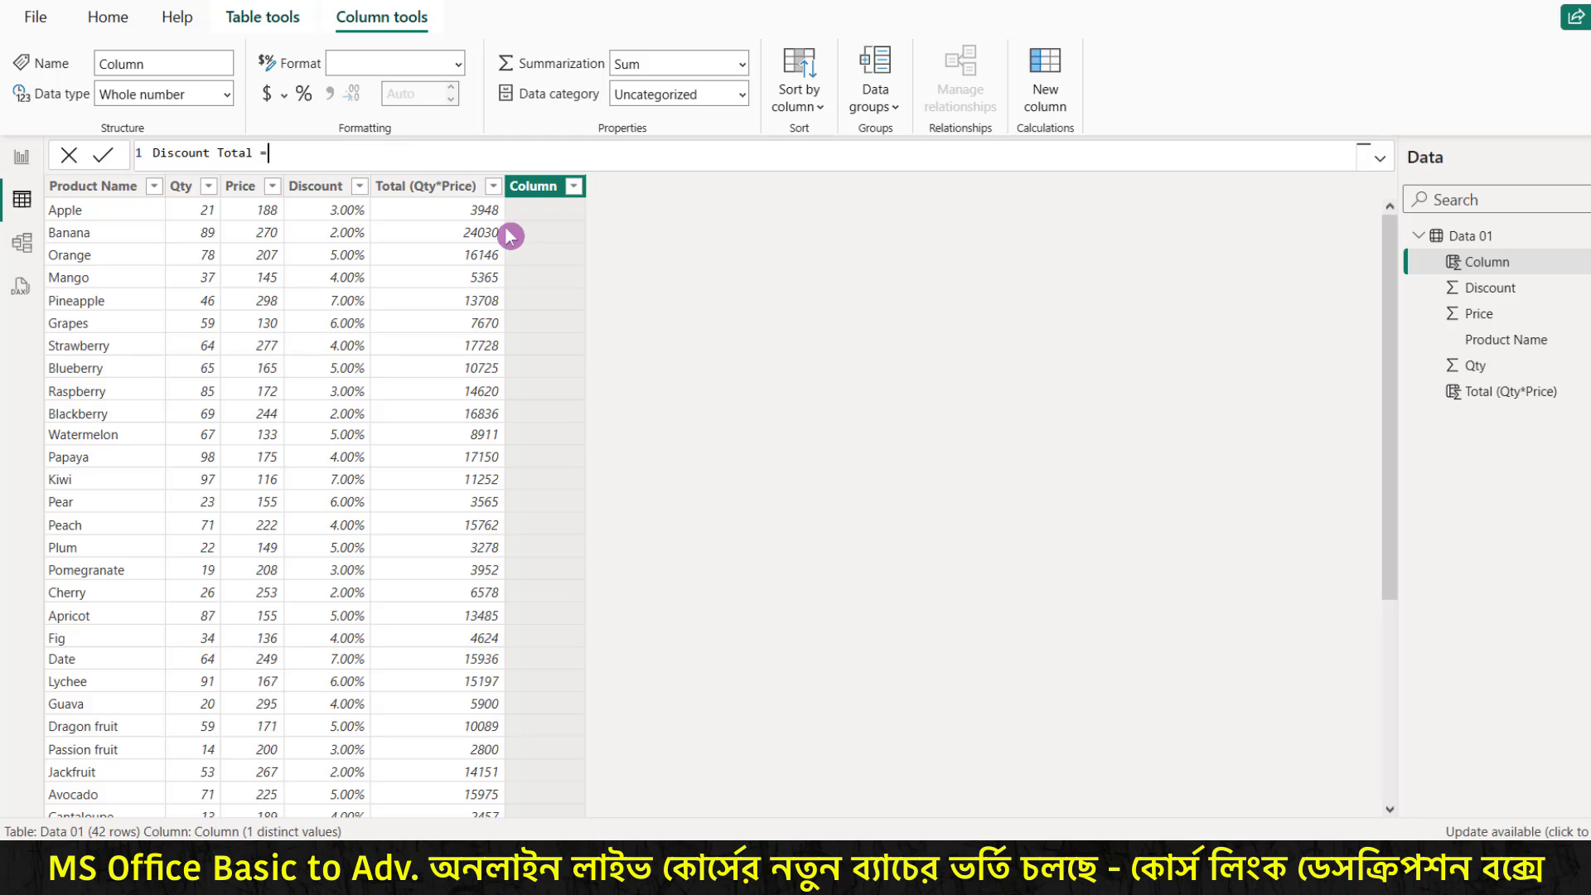
pyautogui.write('dat')
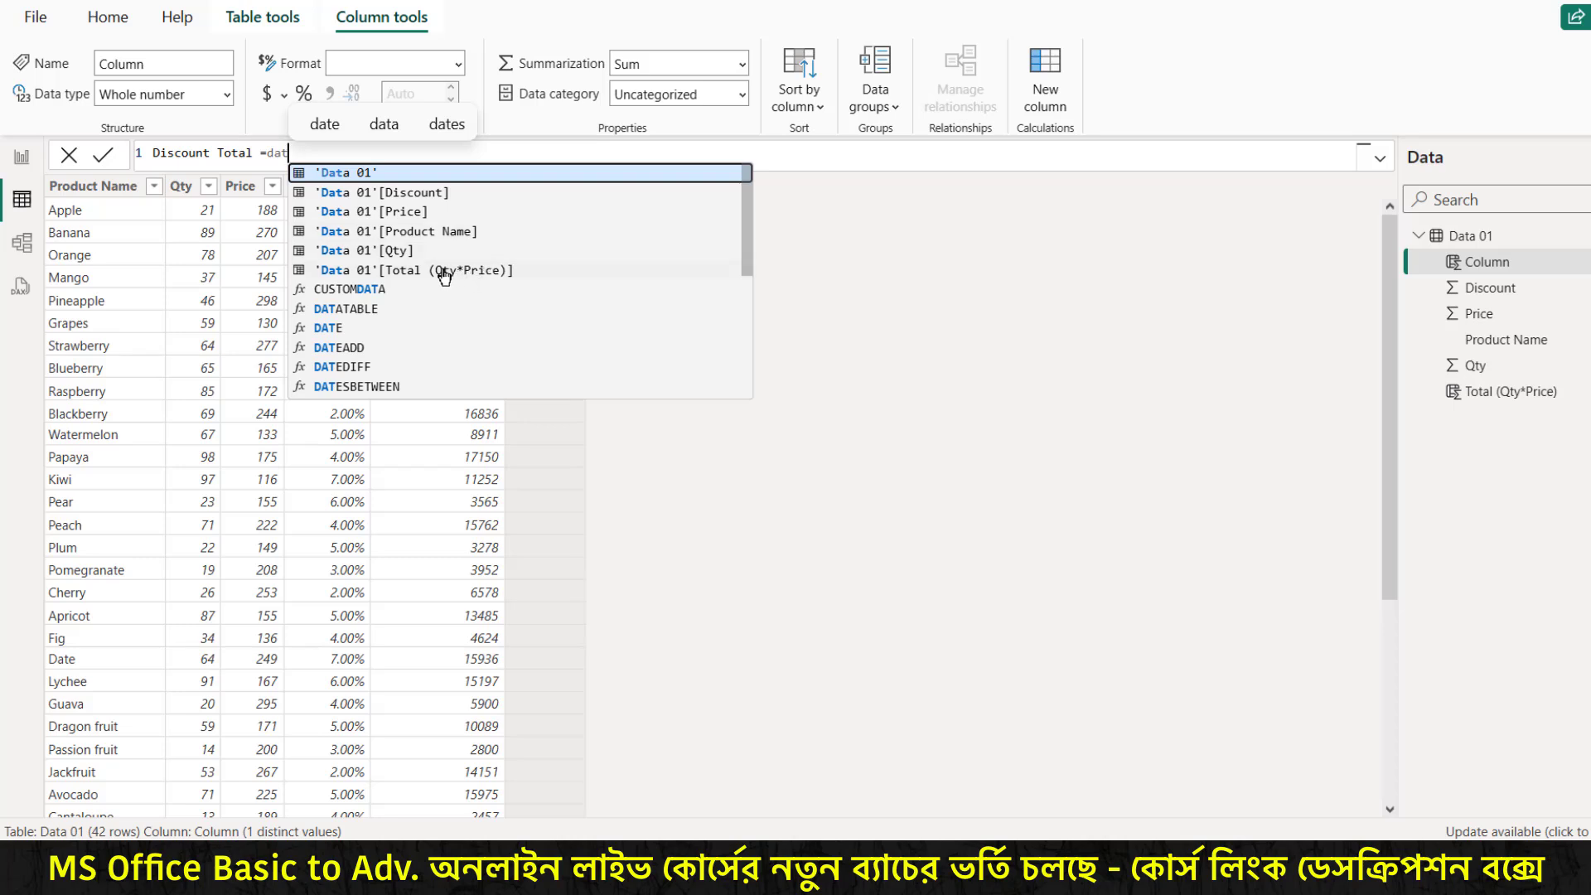
pyautogui.click(404, 271)
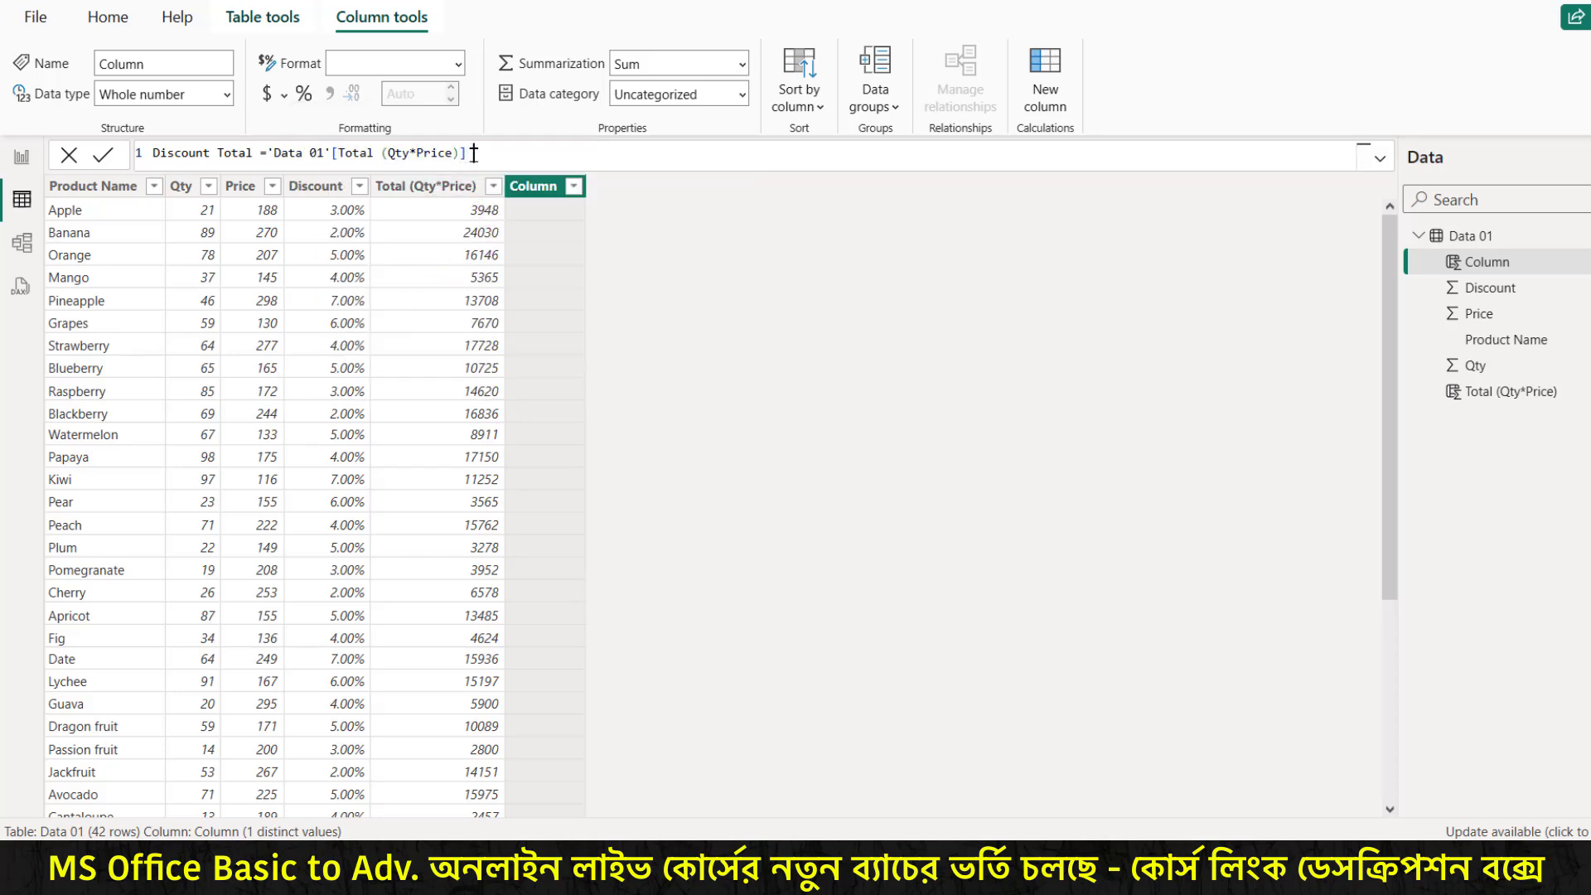
pyautogui.write('*dat')
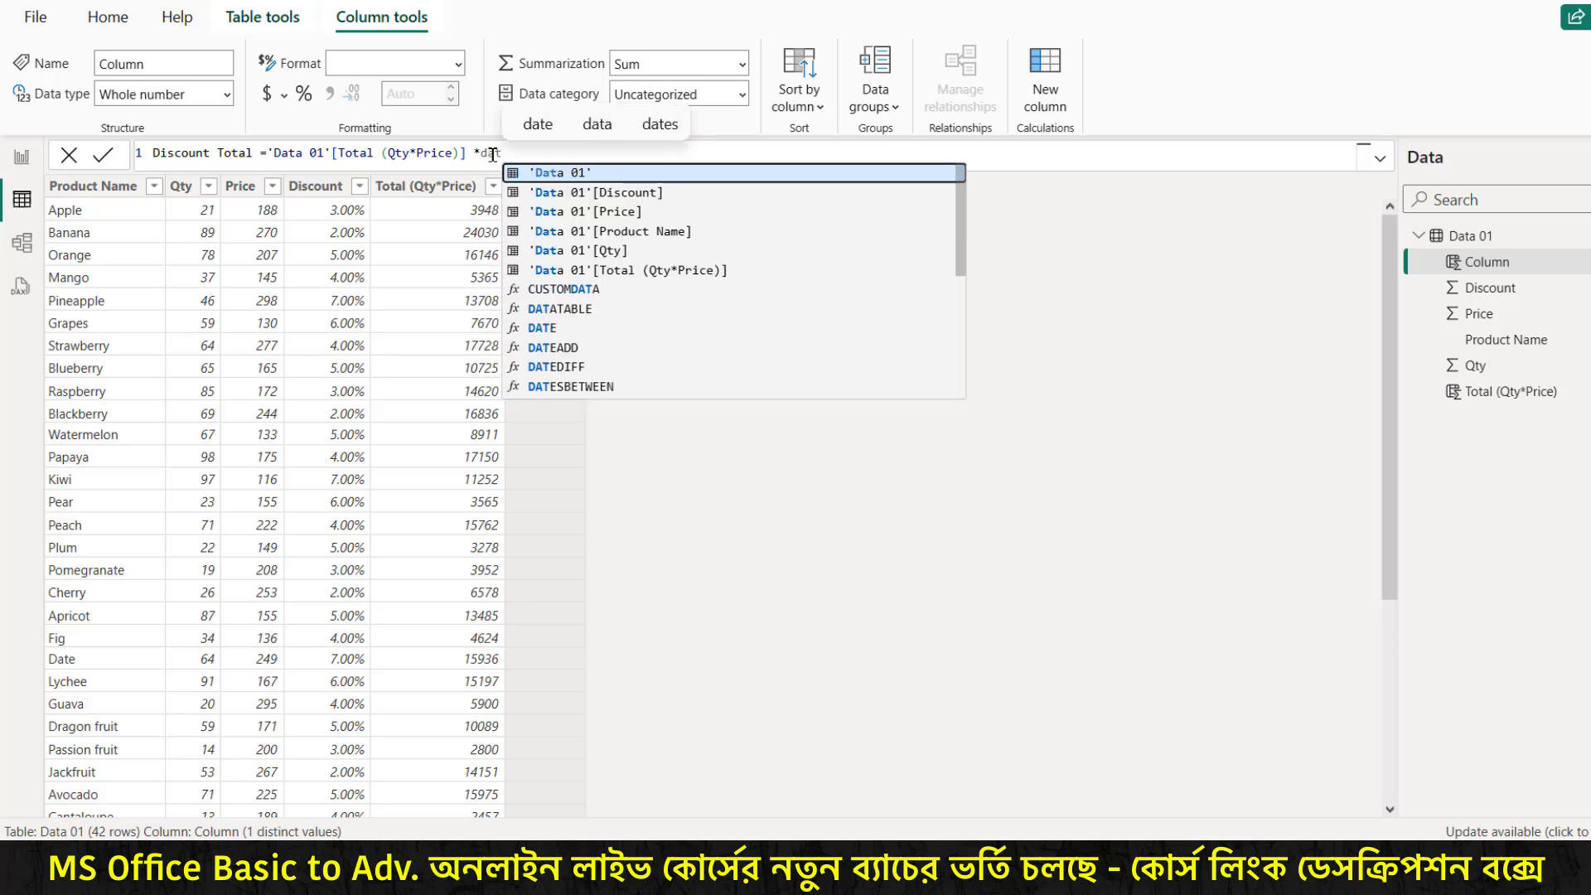
pyautogui.click(607, 191)
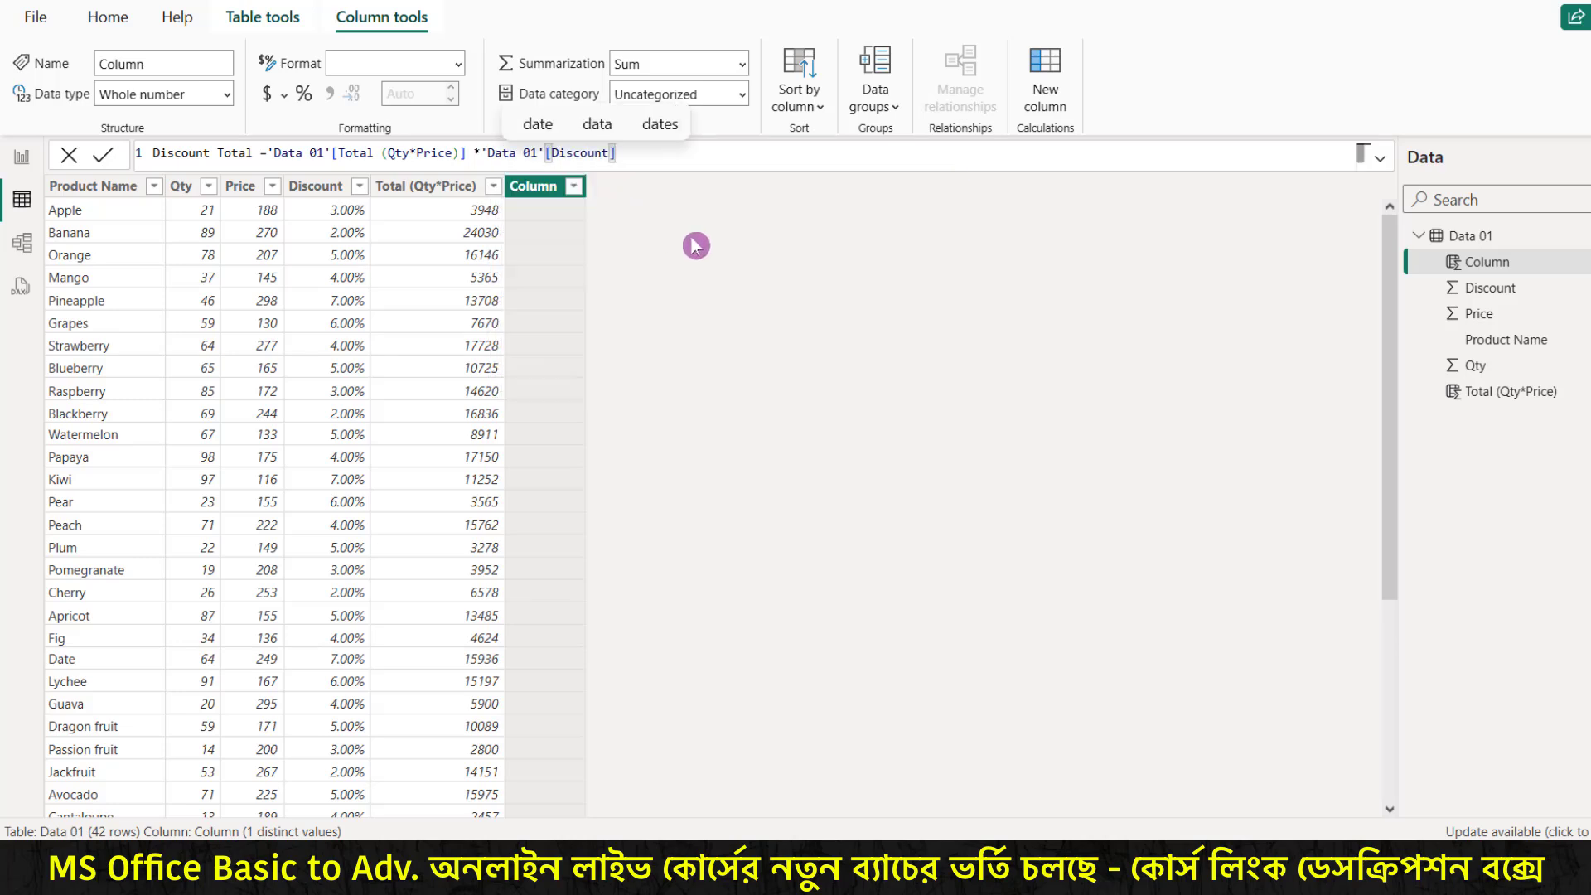
pyautogui.press('Return')
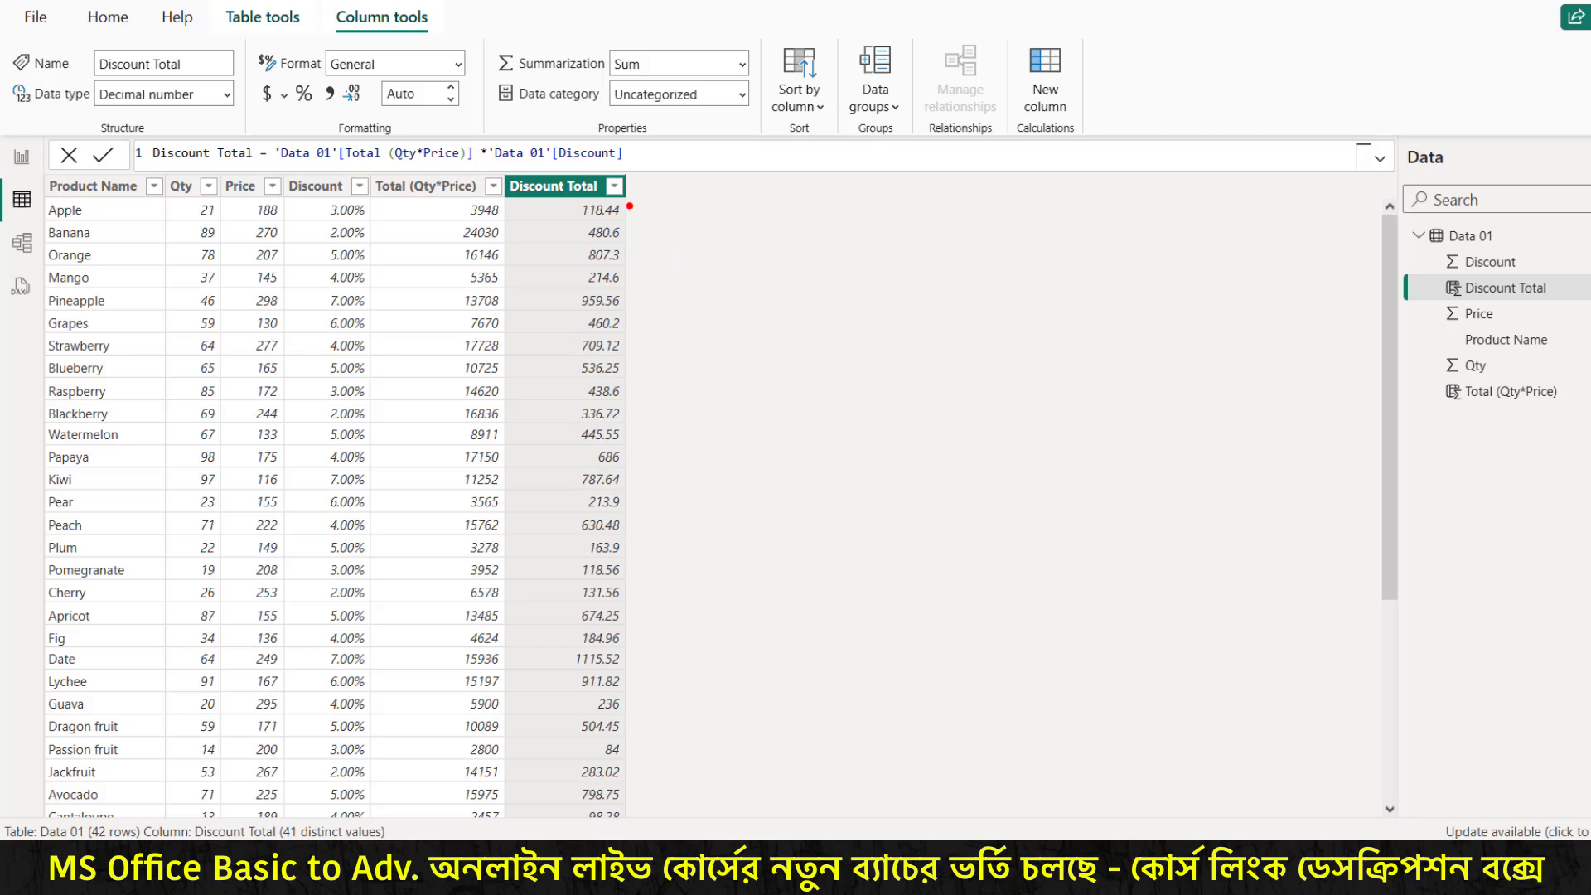
pyautogui.moveTo(629, 205); pyautogui.dragTo(696, 179)
pyautogui.moveTo(470, 190); pyautogui.dragTo(512, 135)
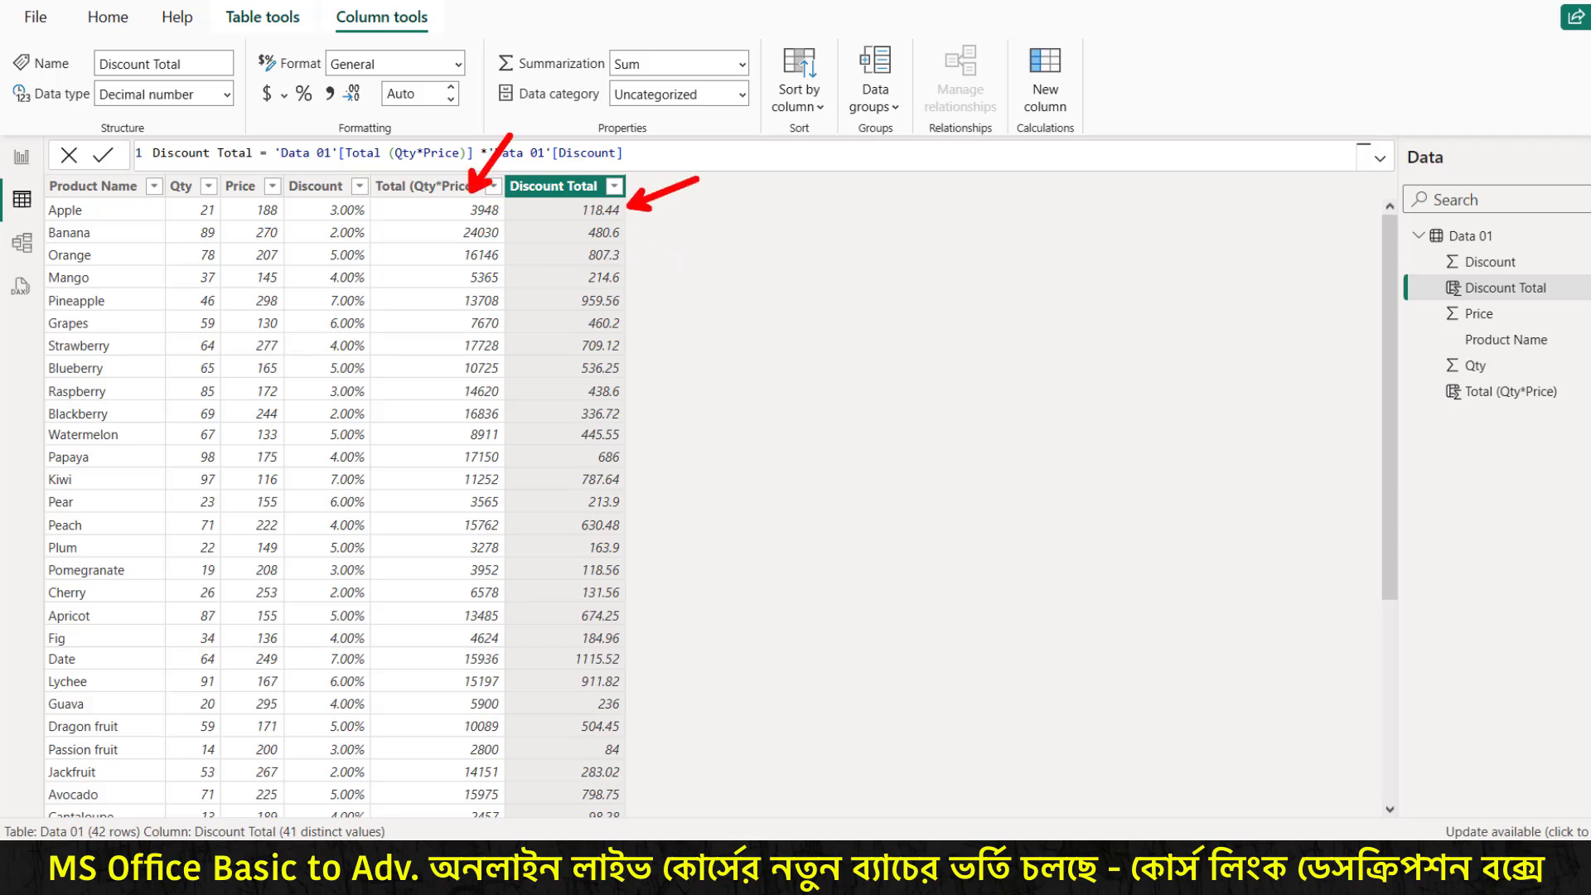
pyautogui.moveTo(454, 191)
pyautogui.mouseDown()
pyautogui.moveTo(546, 221)
pyautogui.moveTo(630, 223)
pyautogui.moveTo(667, 283)
pyautogui.mouseUp()
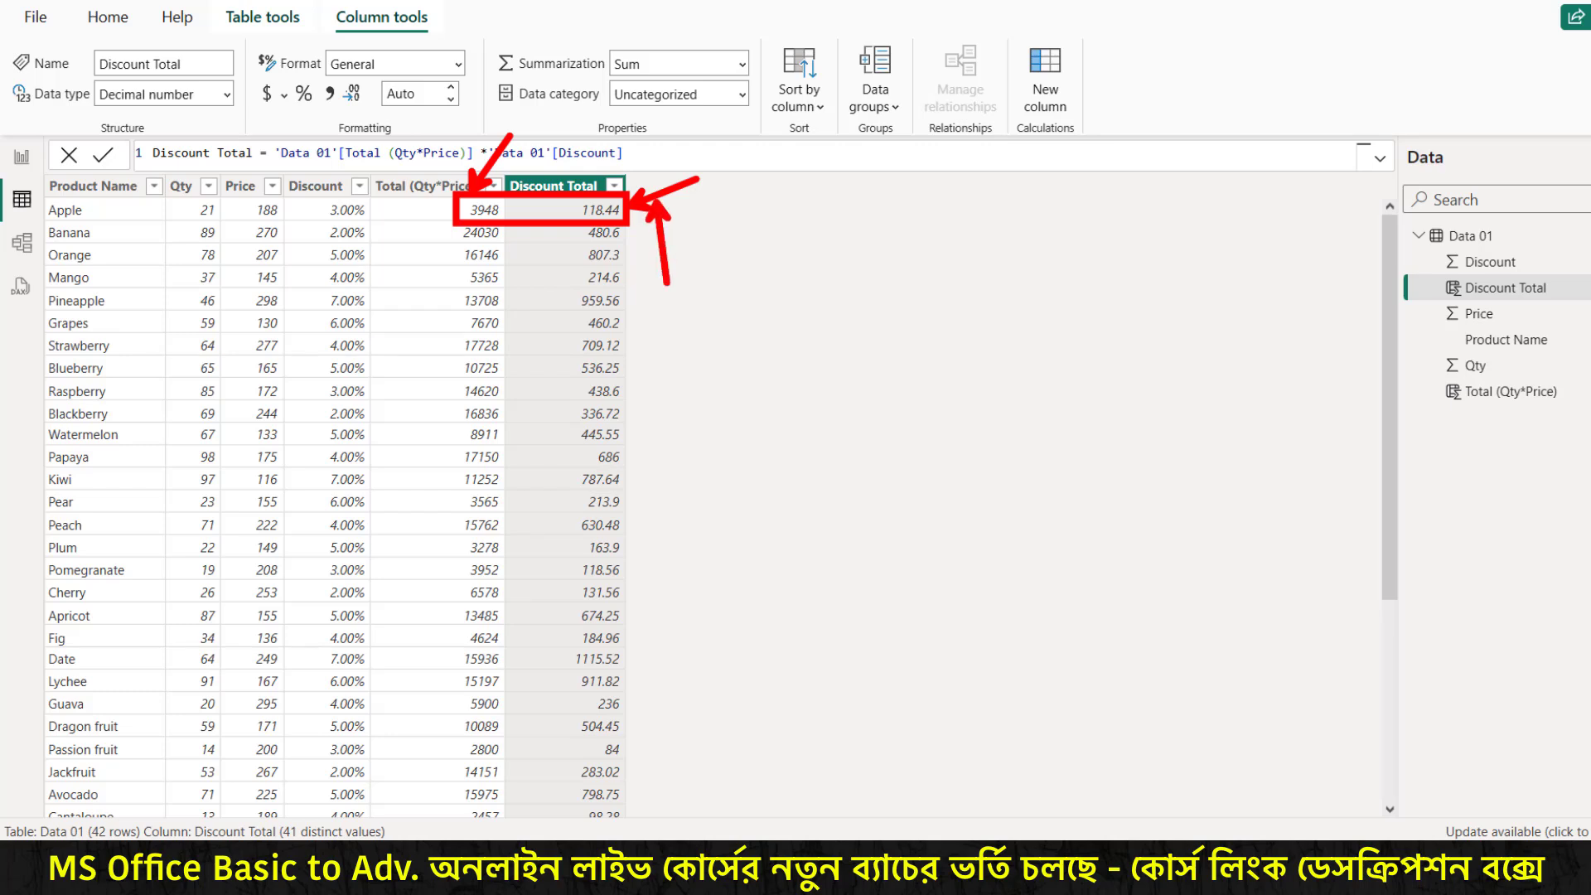
pyautogui.press('Escape')
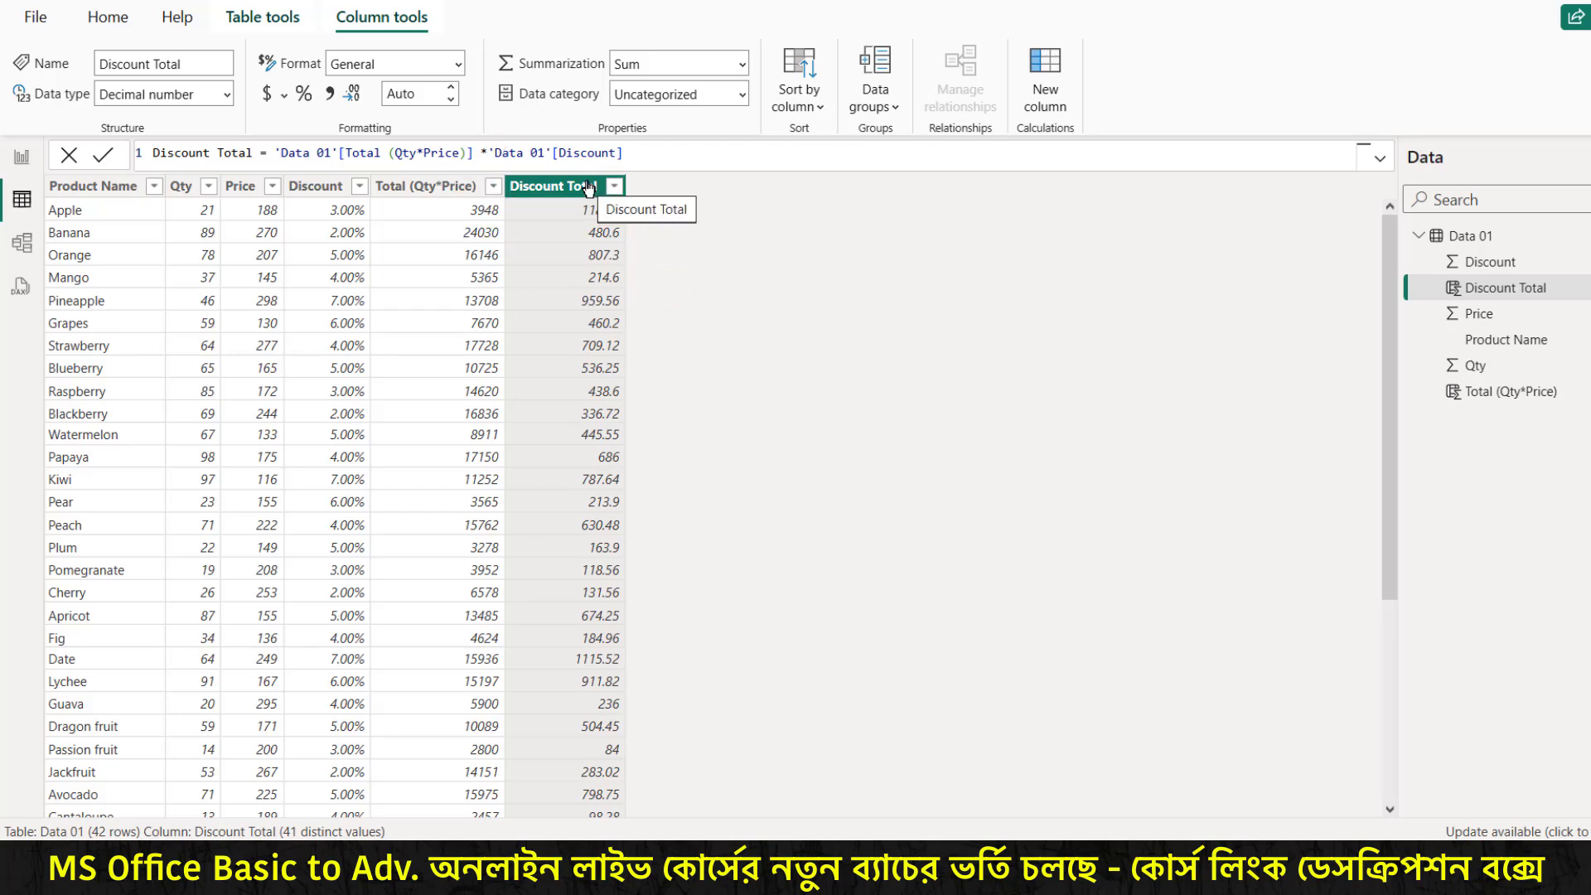
# Step: Add another calculated column to Data 01 and name it Grand Total in its formula
pyautogui.click(1049, 81)
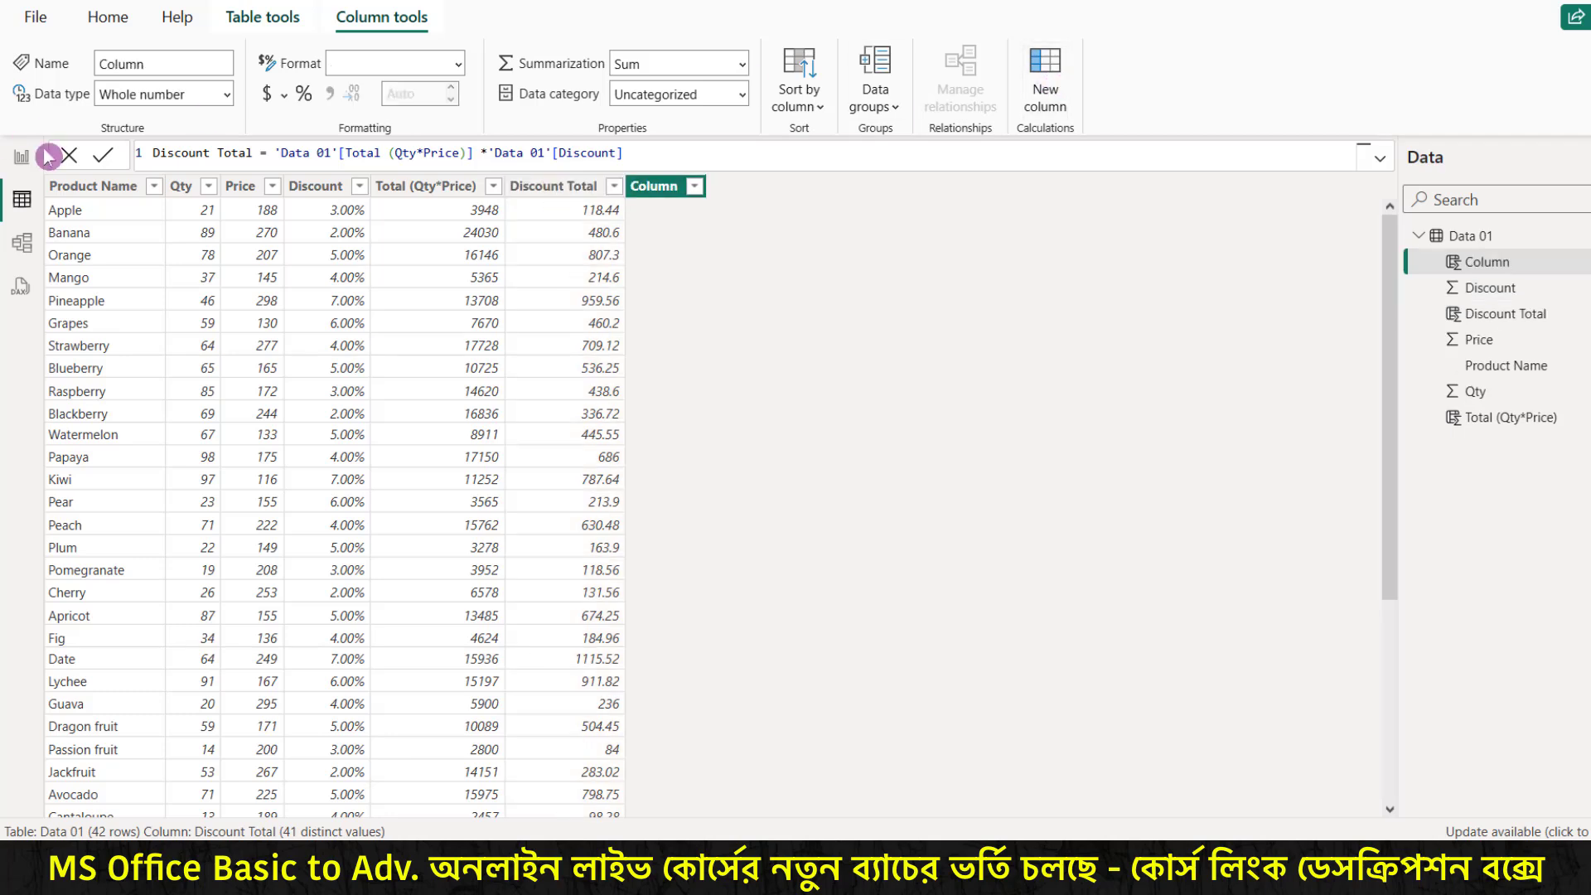
pyautogui.click(191, 152)
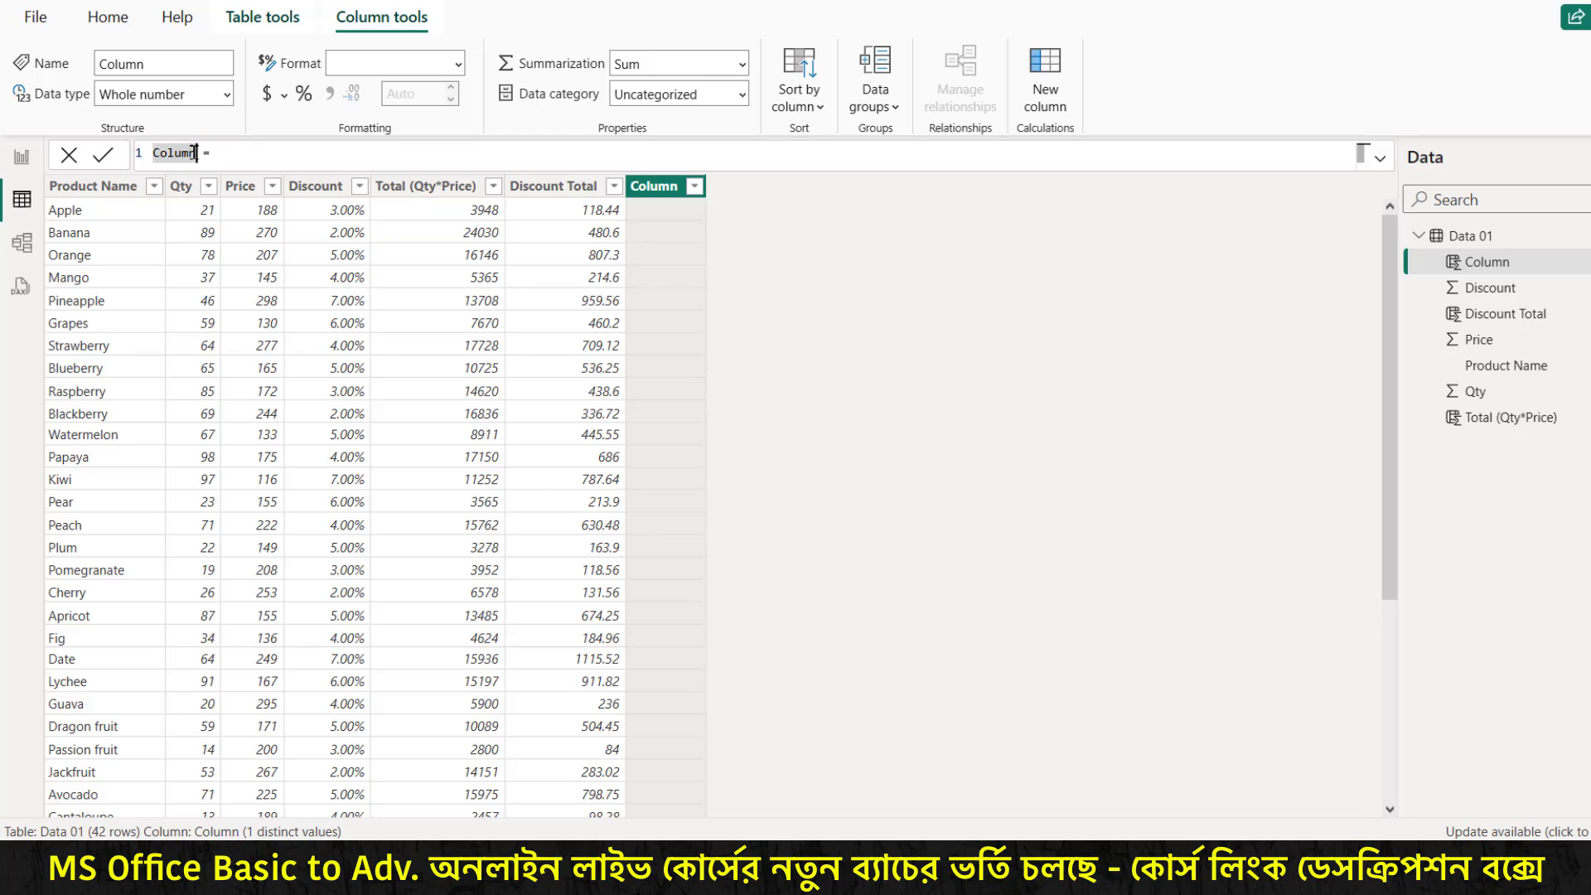
pyautogui.doubleClick(191, 153)
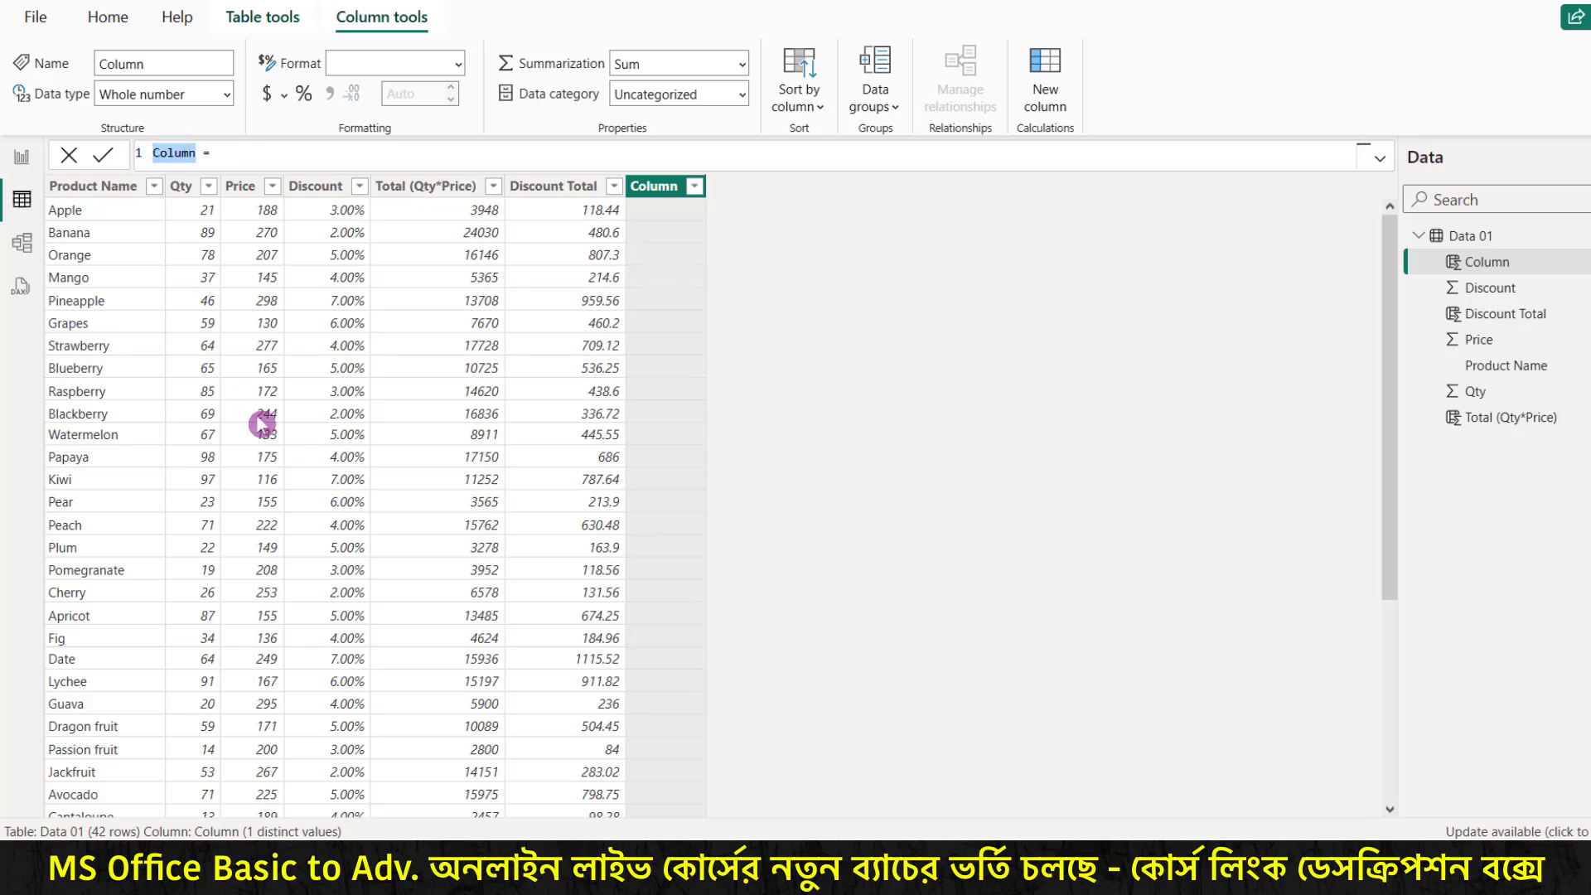
pyautogui.write('Grand Total')
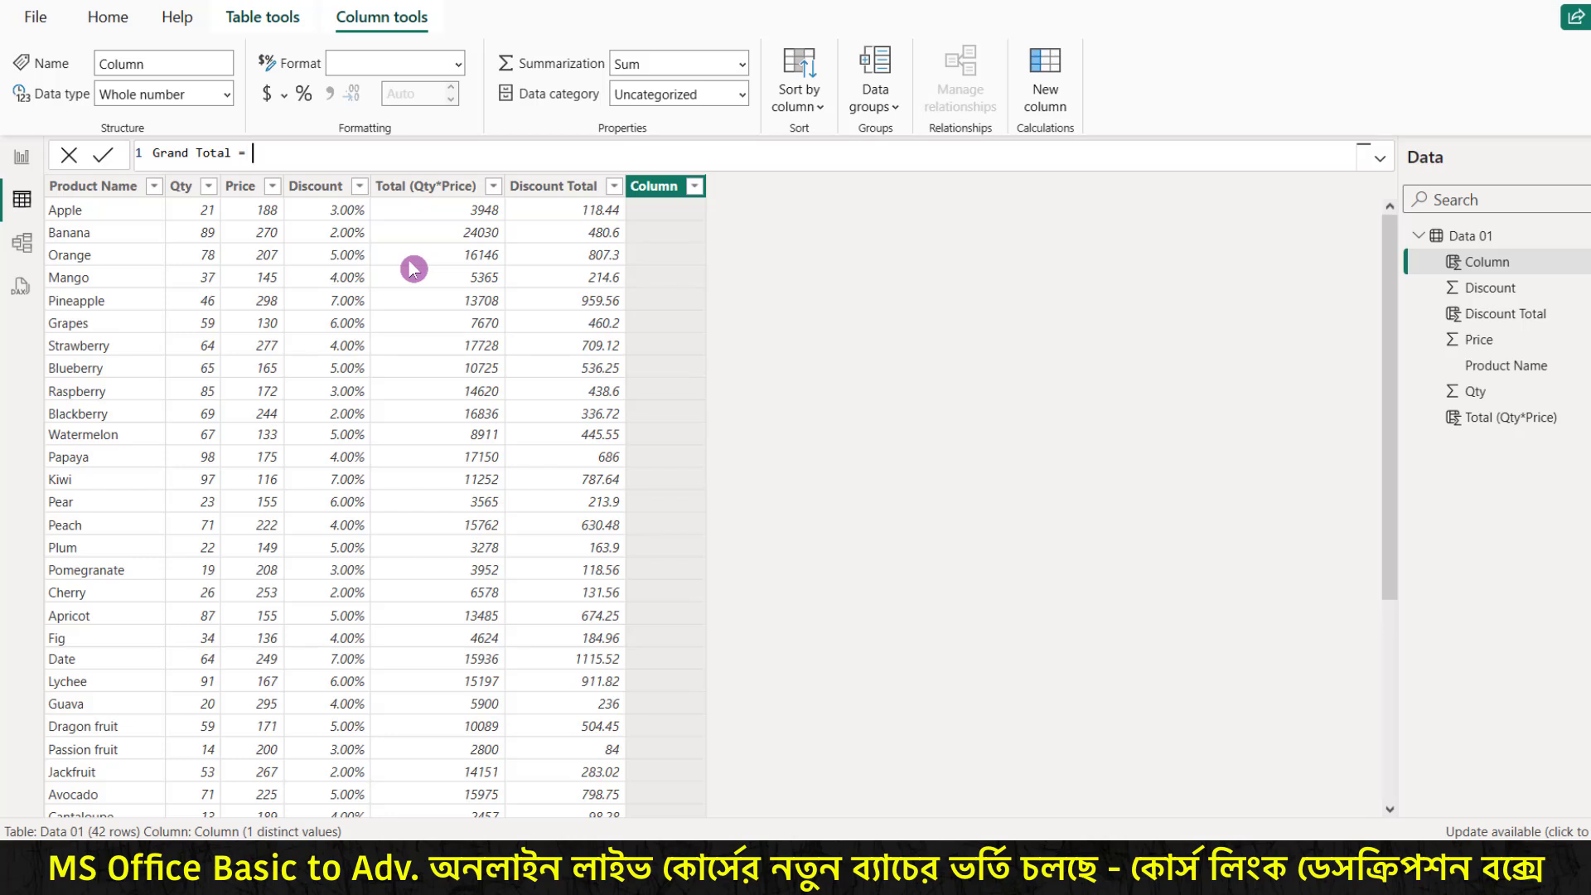
# Step: Define the Grand Total column as 'Data 01'[Total (Qty*Price)]-'Data 01'[Discount Total], commit the formula and select the column
pyautogui.press('BackSpace')
pyautogui.write('dat')
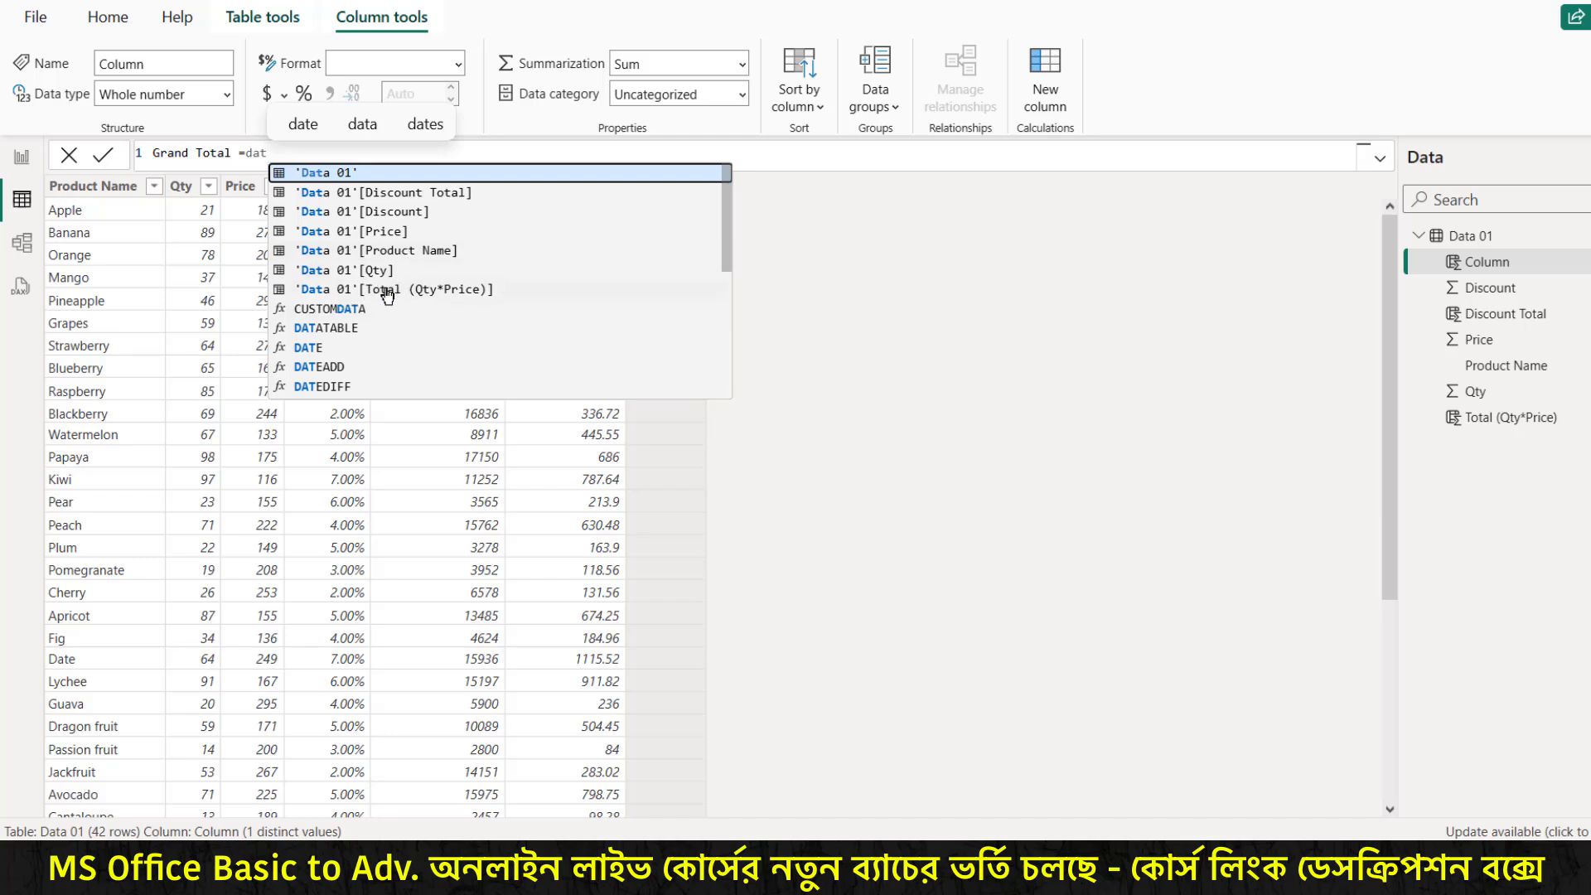
pyautogui.click(394, 290)
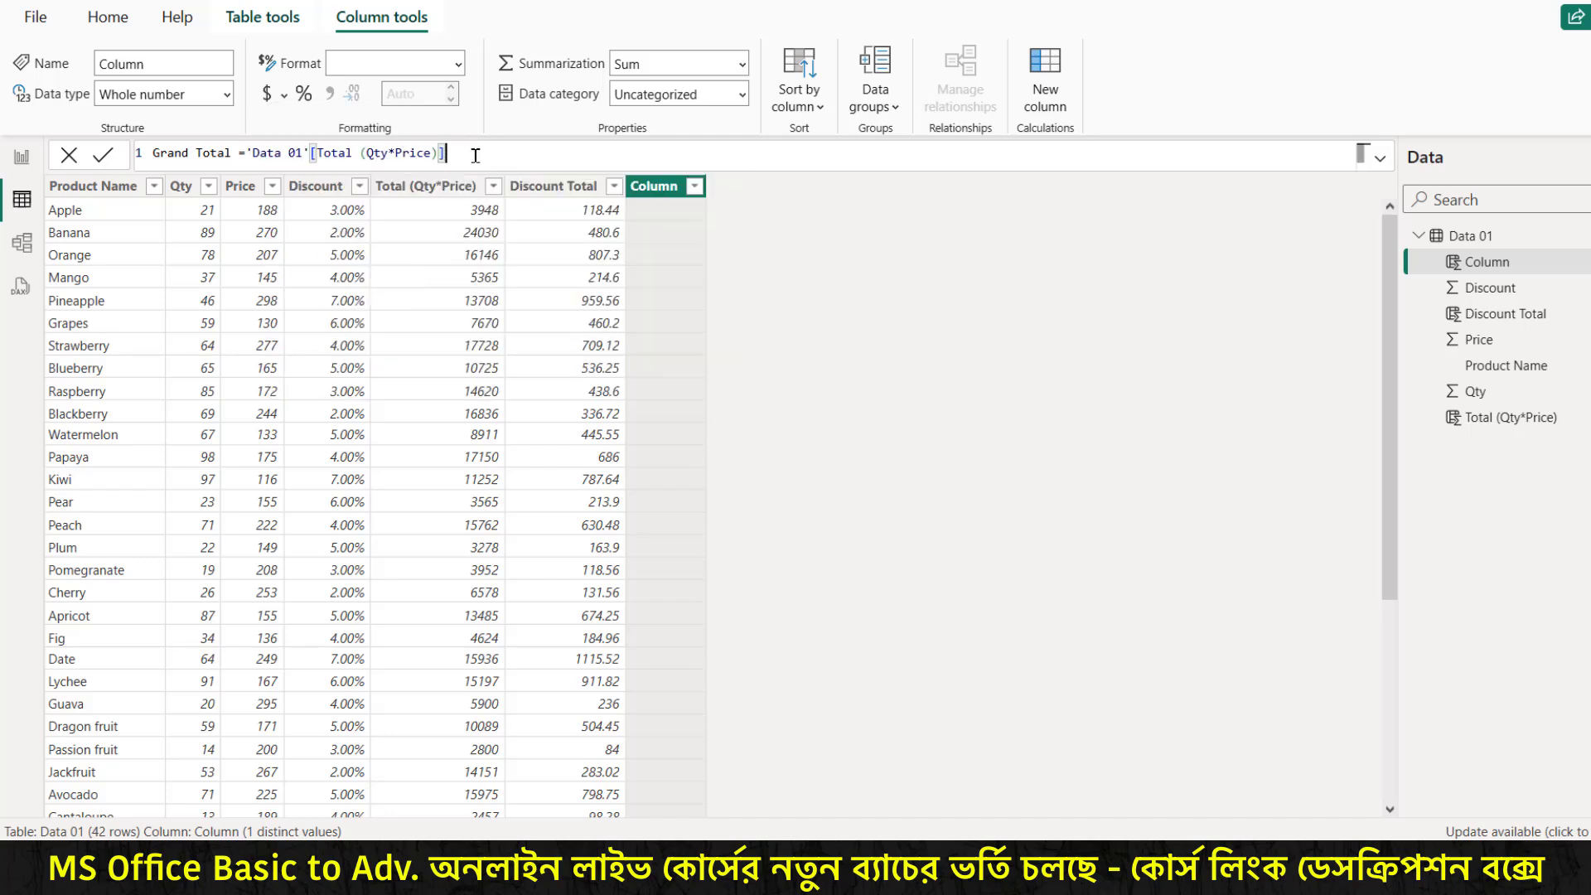
pyautogui.write('-di')
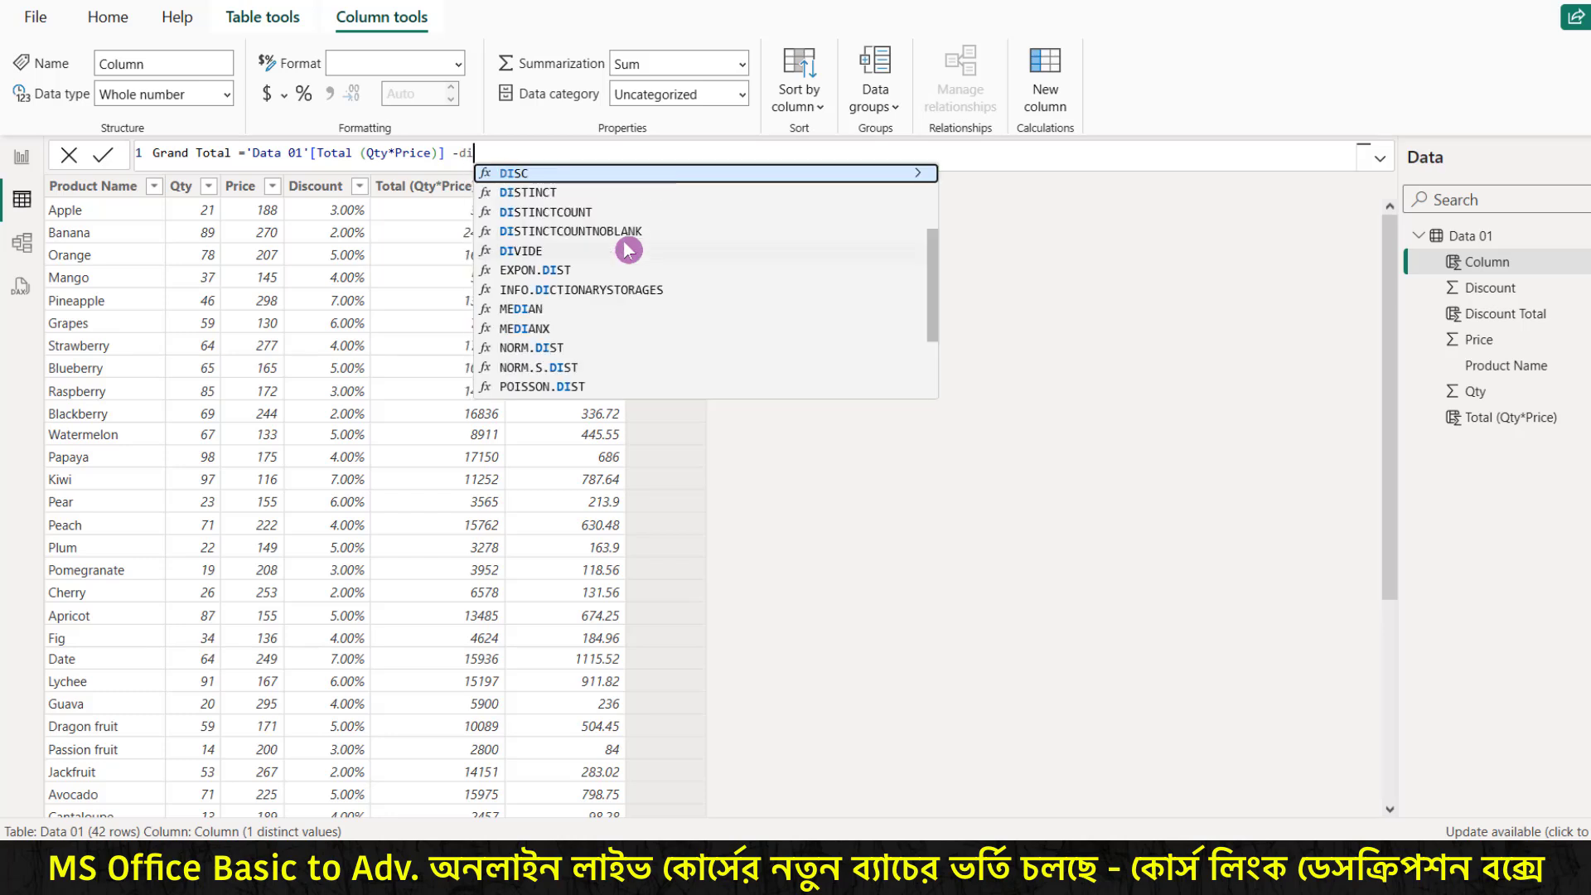
pyautogui.write('c')
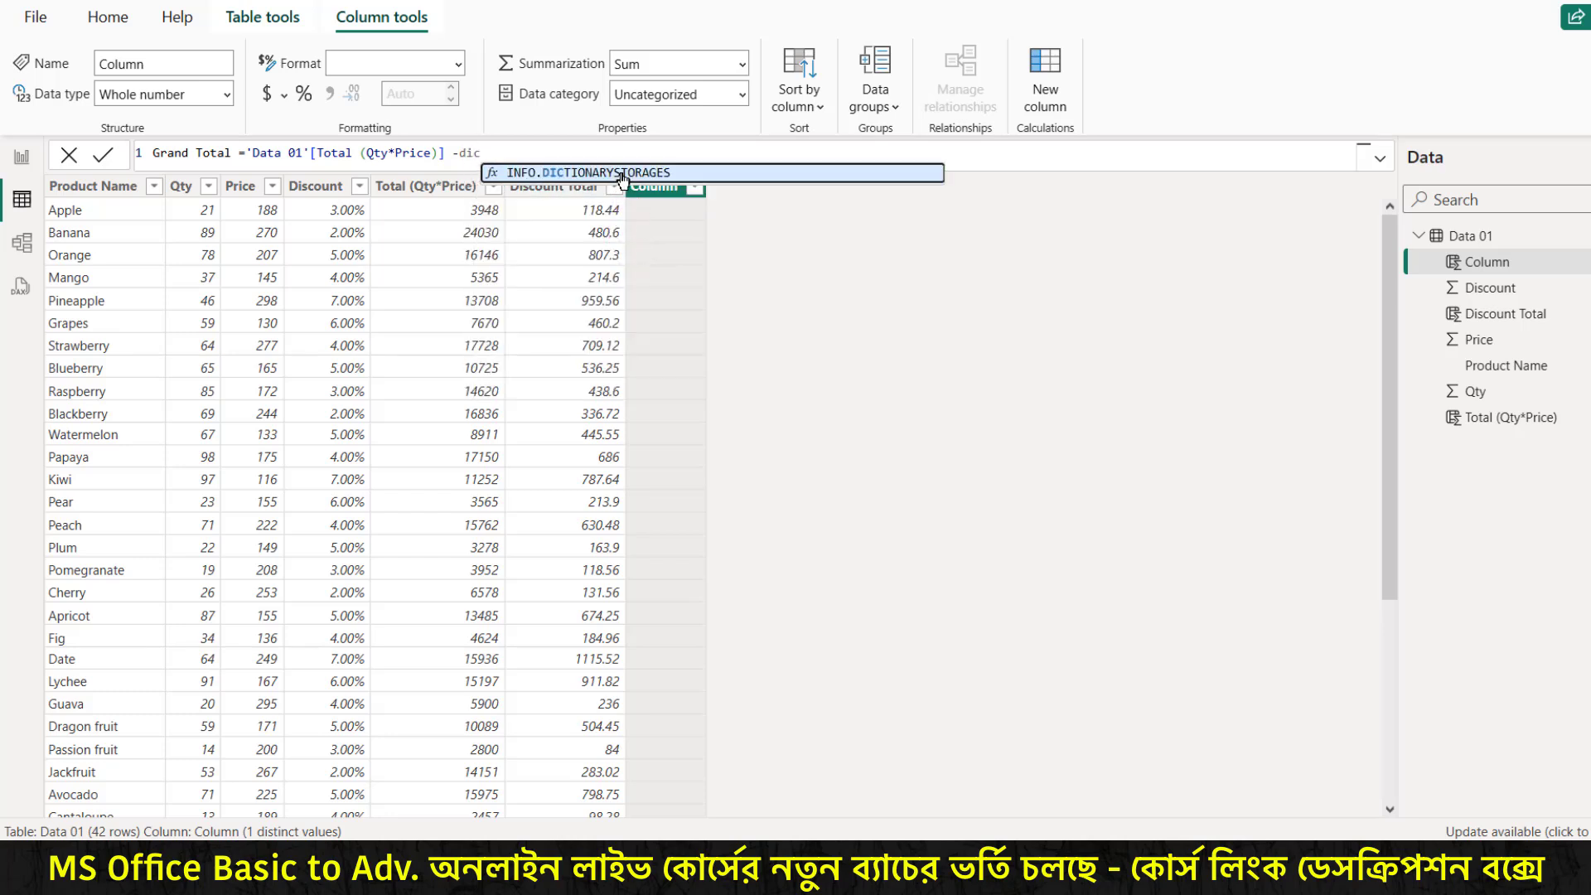
pyautogui.press('BackSpace')
pyautogui.press('BackSpace')
pyautogui.press('BackSpace')
pyautogui.write('dat')
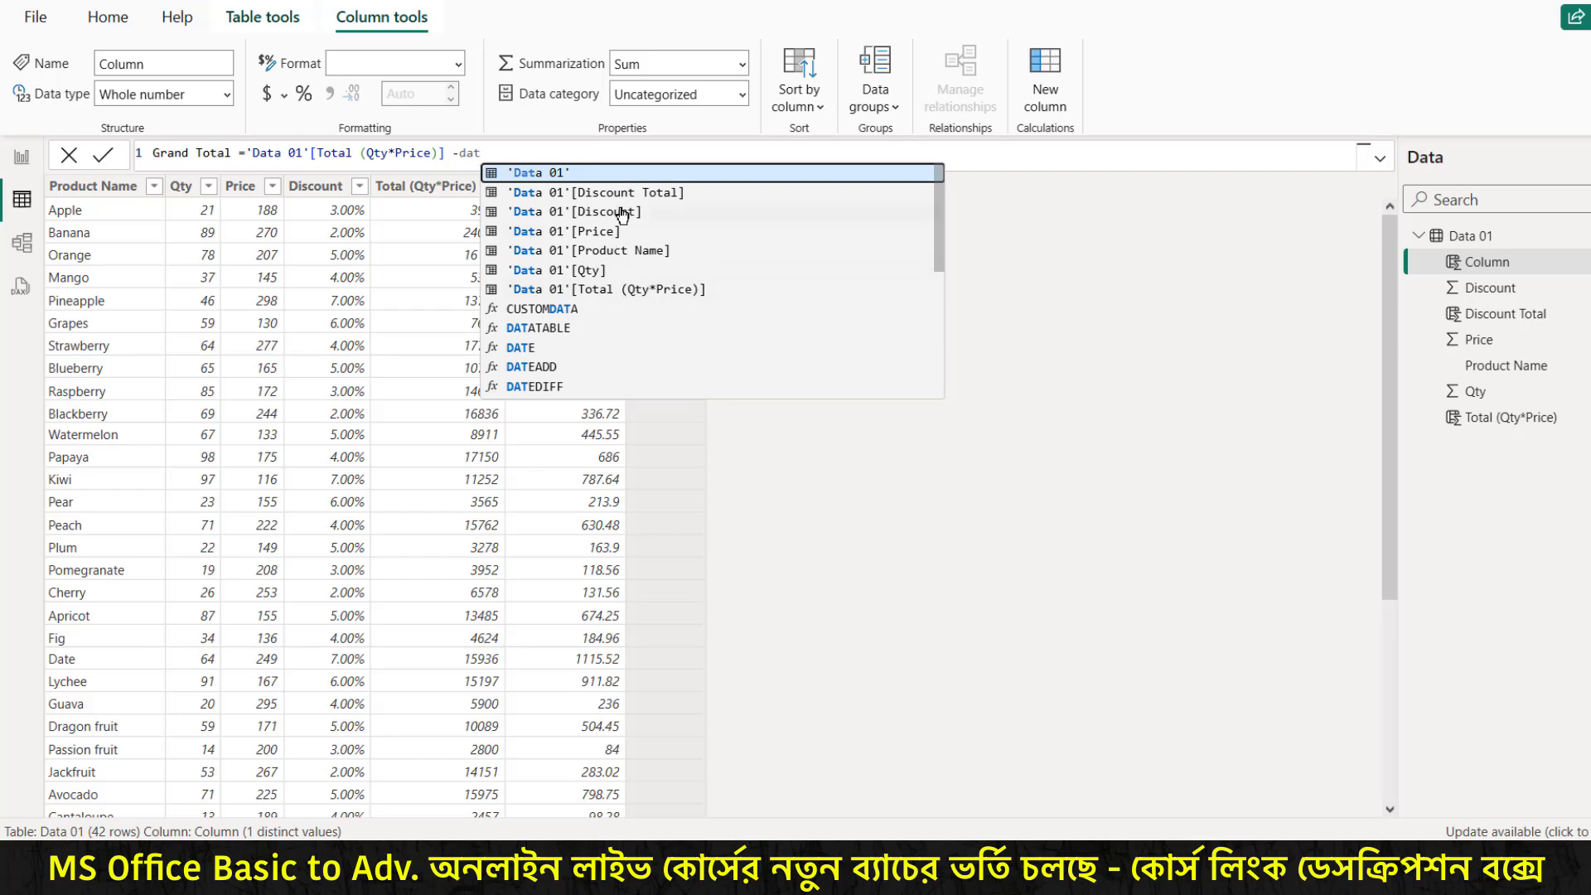
pyautogui.click(642, 195)
pyautogui.press('Return')
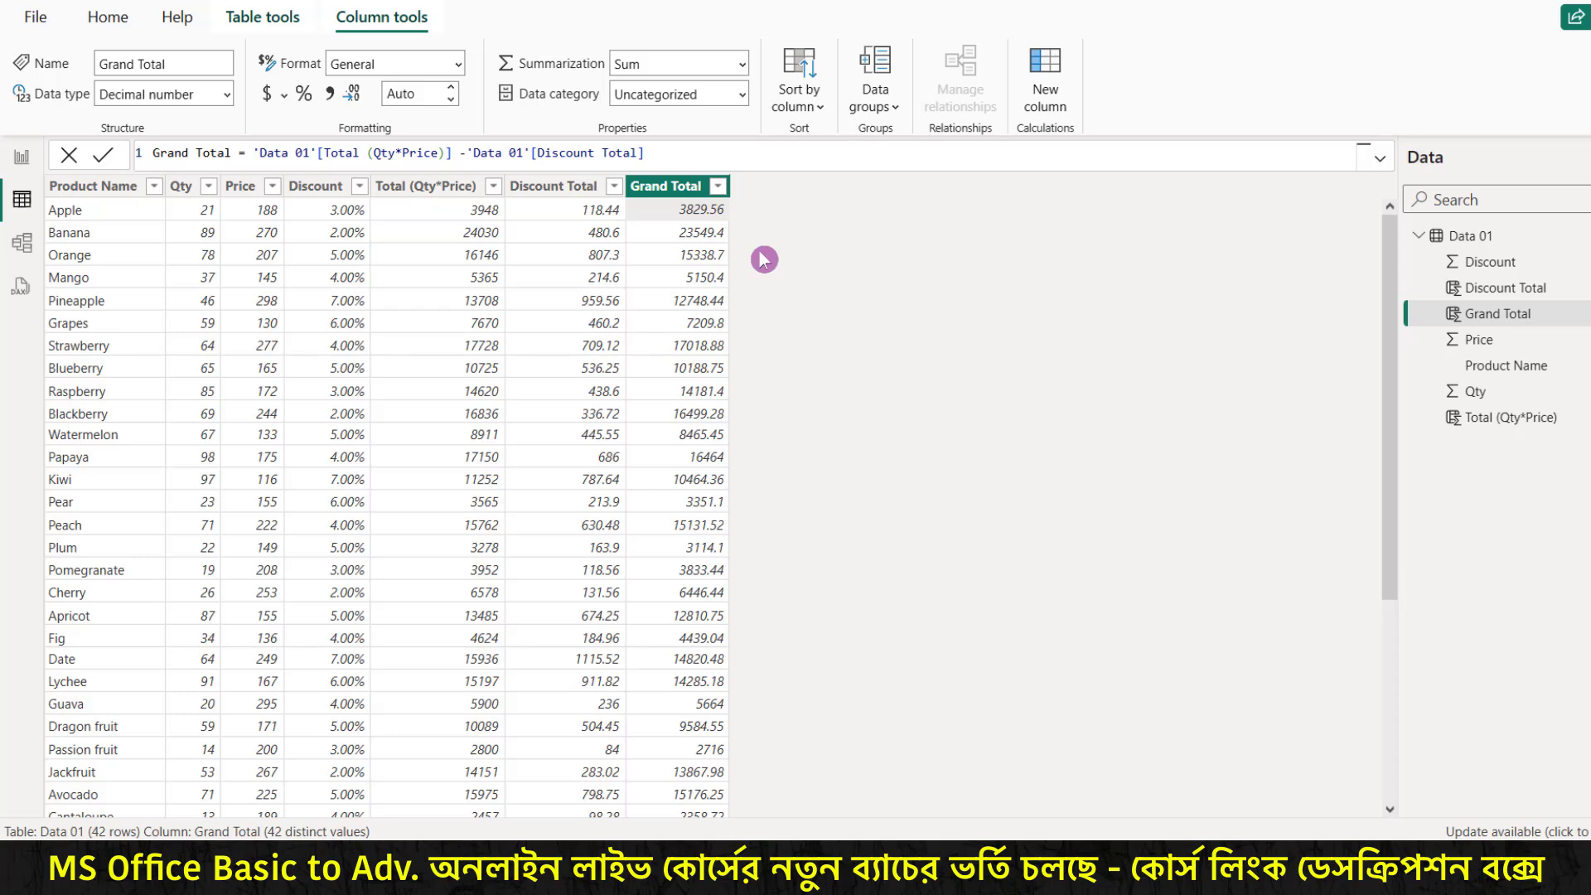
pyautogui.click(673, 188)
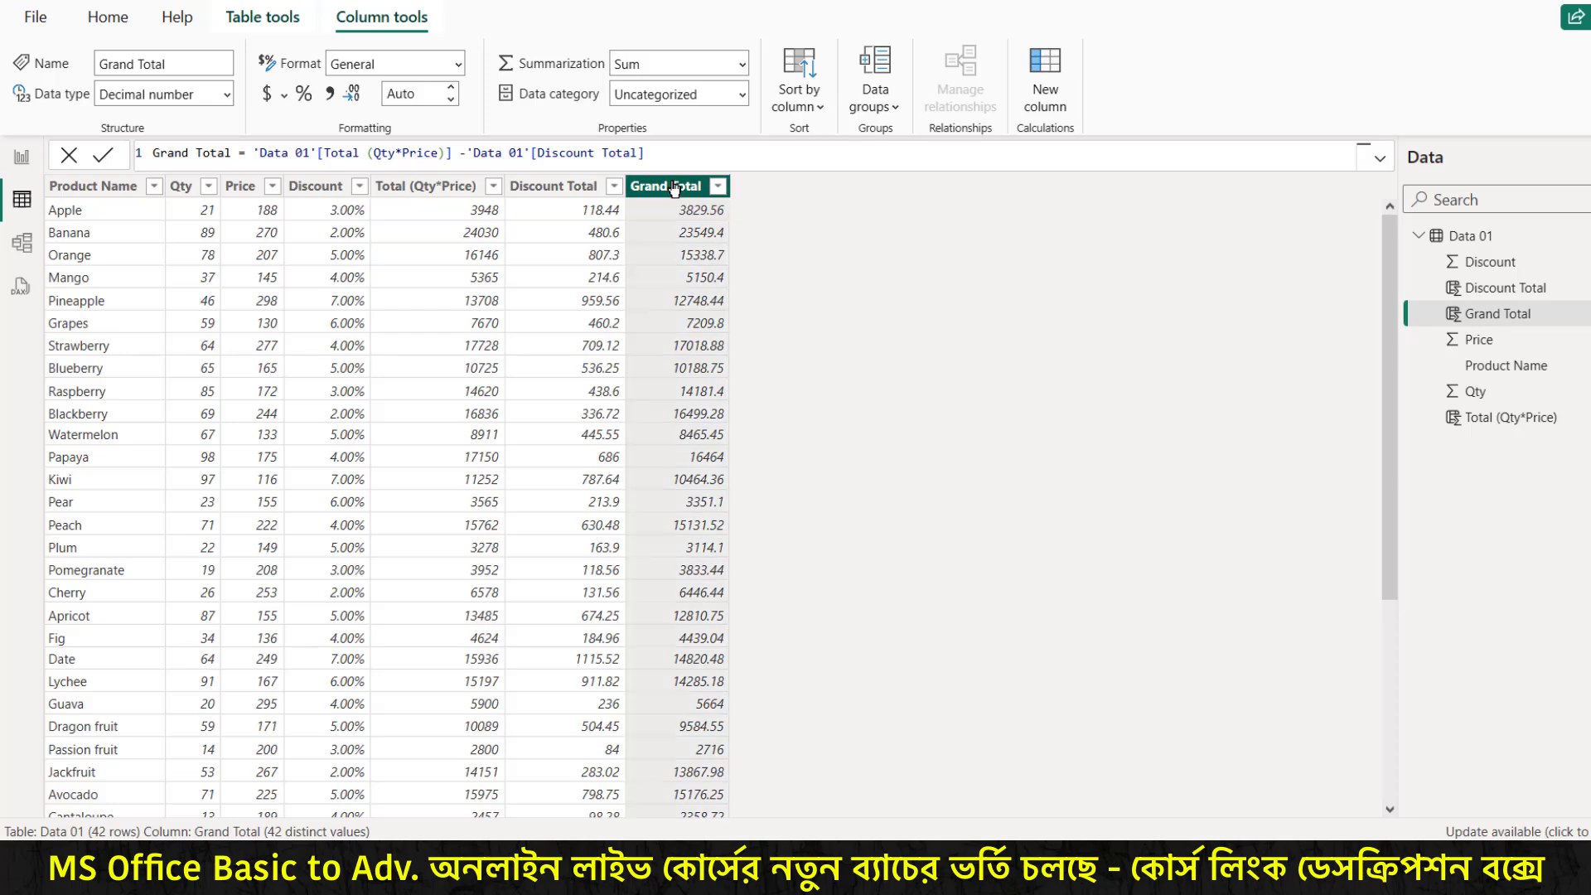
# Step: Add a calculated column to Data 01 and name it Add (25) in its formula
pyautogui.click(1035, 93)
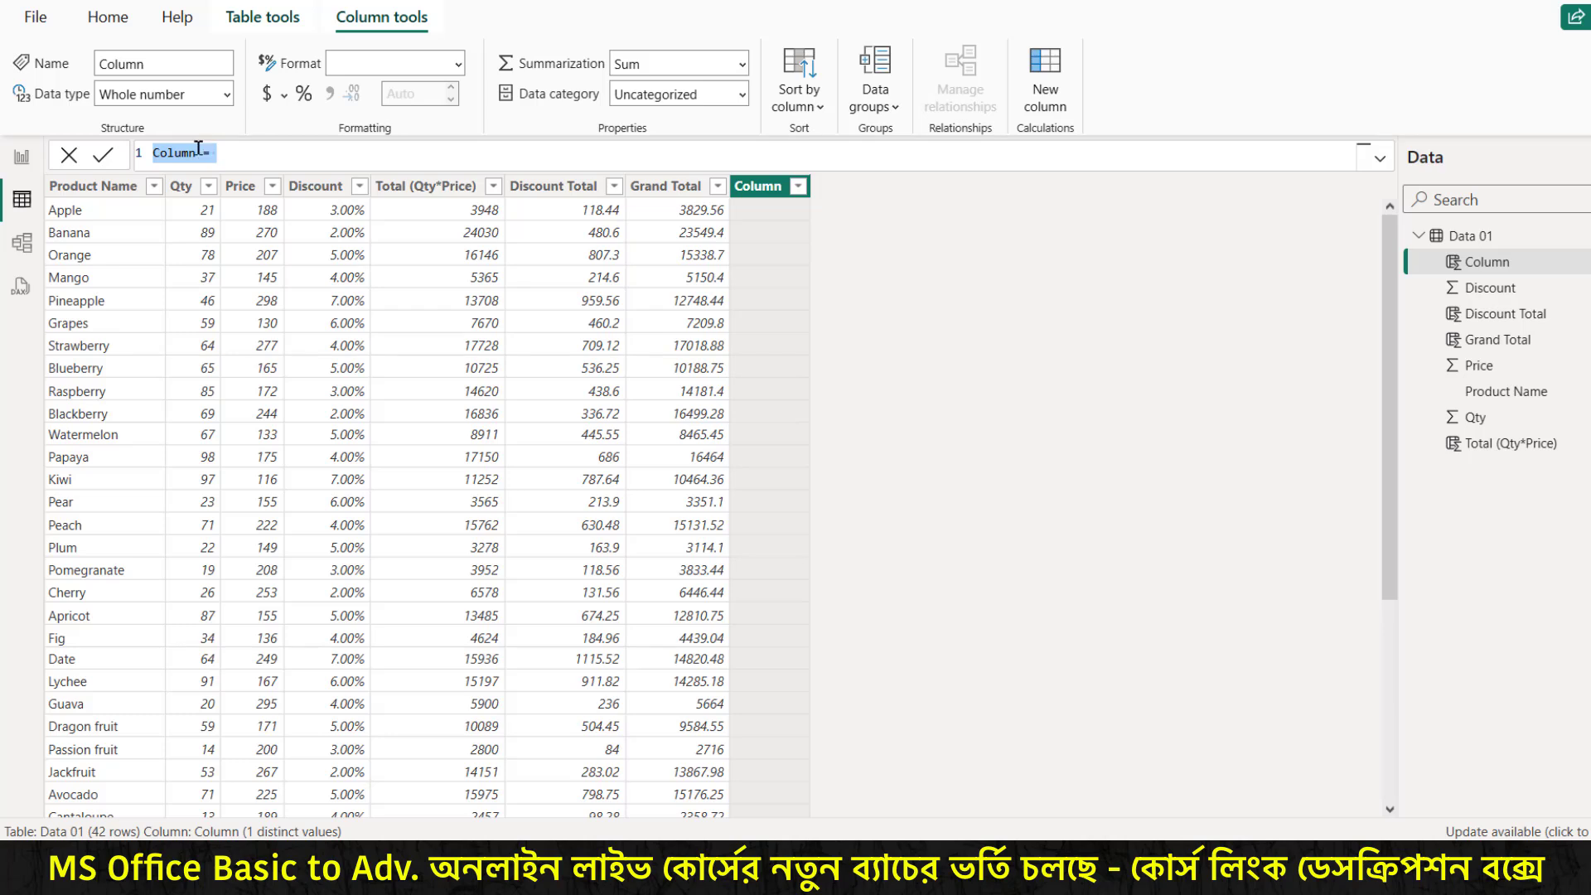
pyautogui.click(196, 154)
pyautogui.doubleClick(197, 153)
pyautogui.write('Add (25')
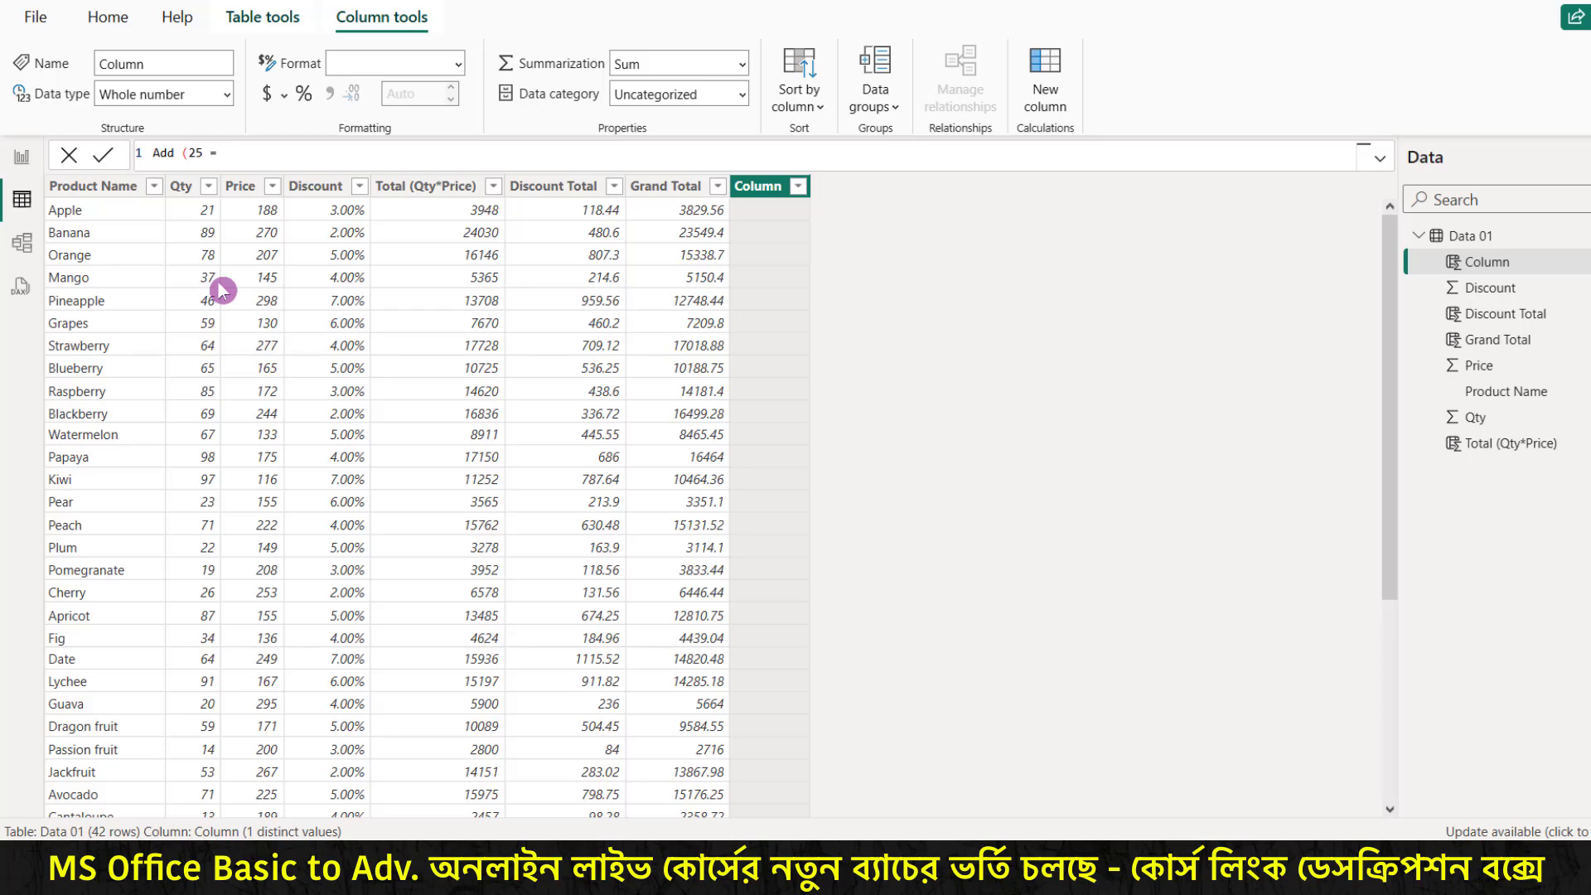
pyautogui.write(')')
# Step: Define the Add (25) column as 'Data 01'[Grand Total]+25 and commit the formula
pyautogui.click(233, 152)
pyautogui.write('dat')
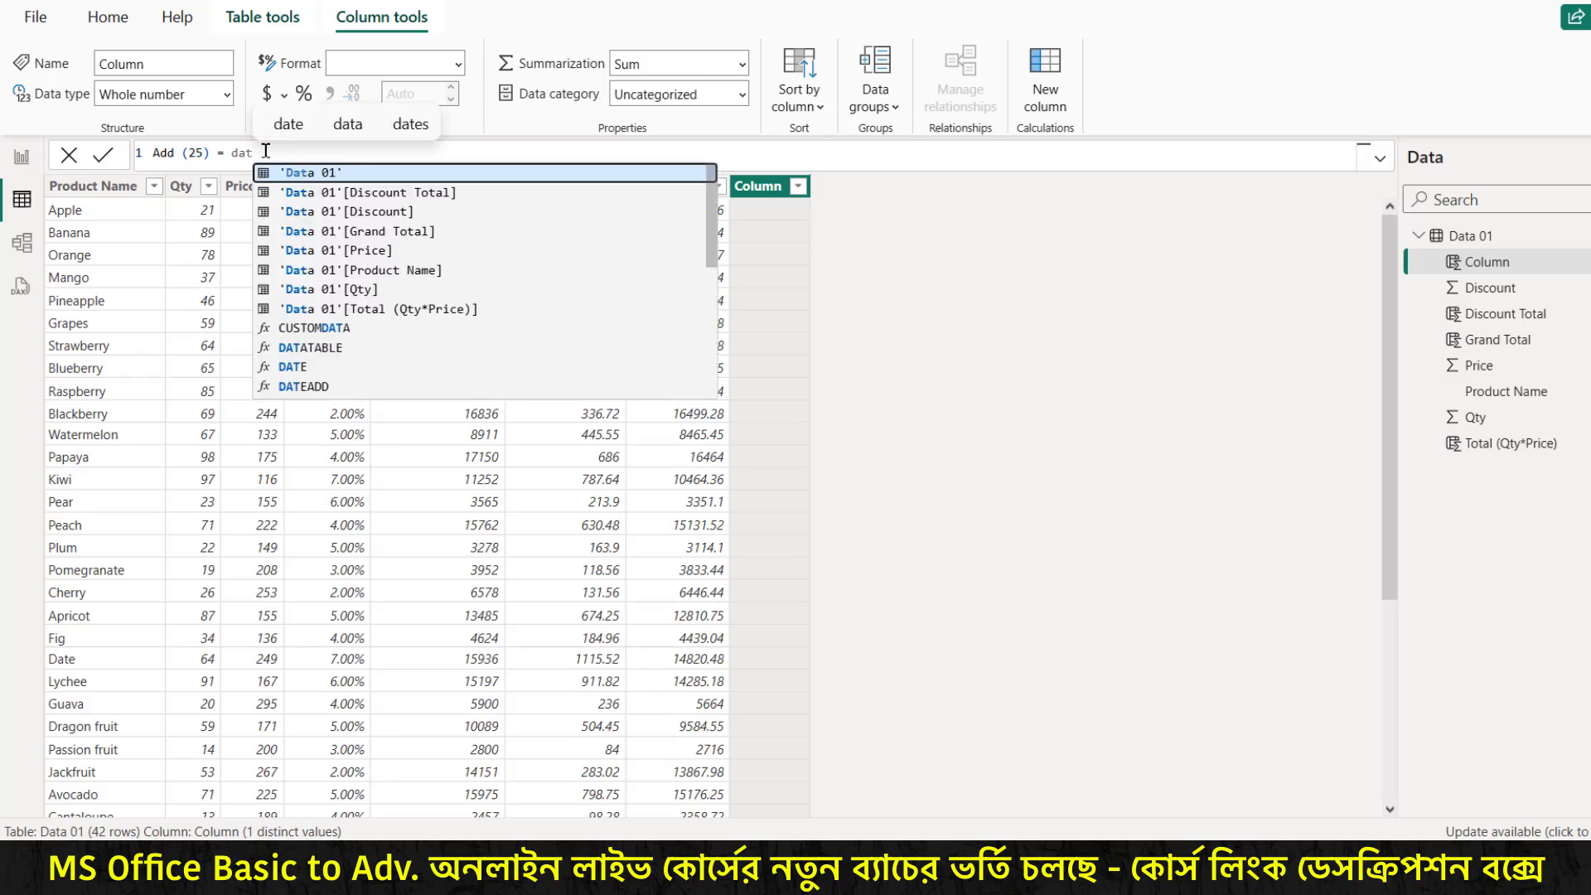
pyautogui.click(409, 232)
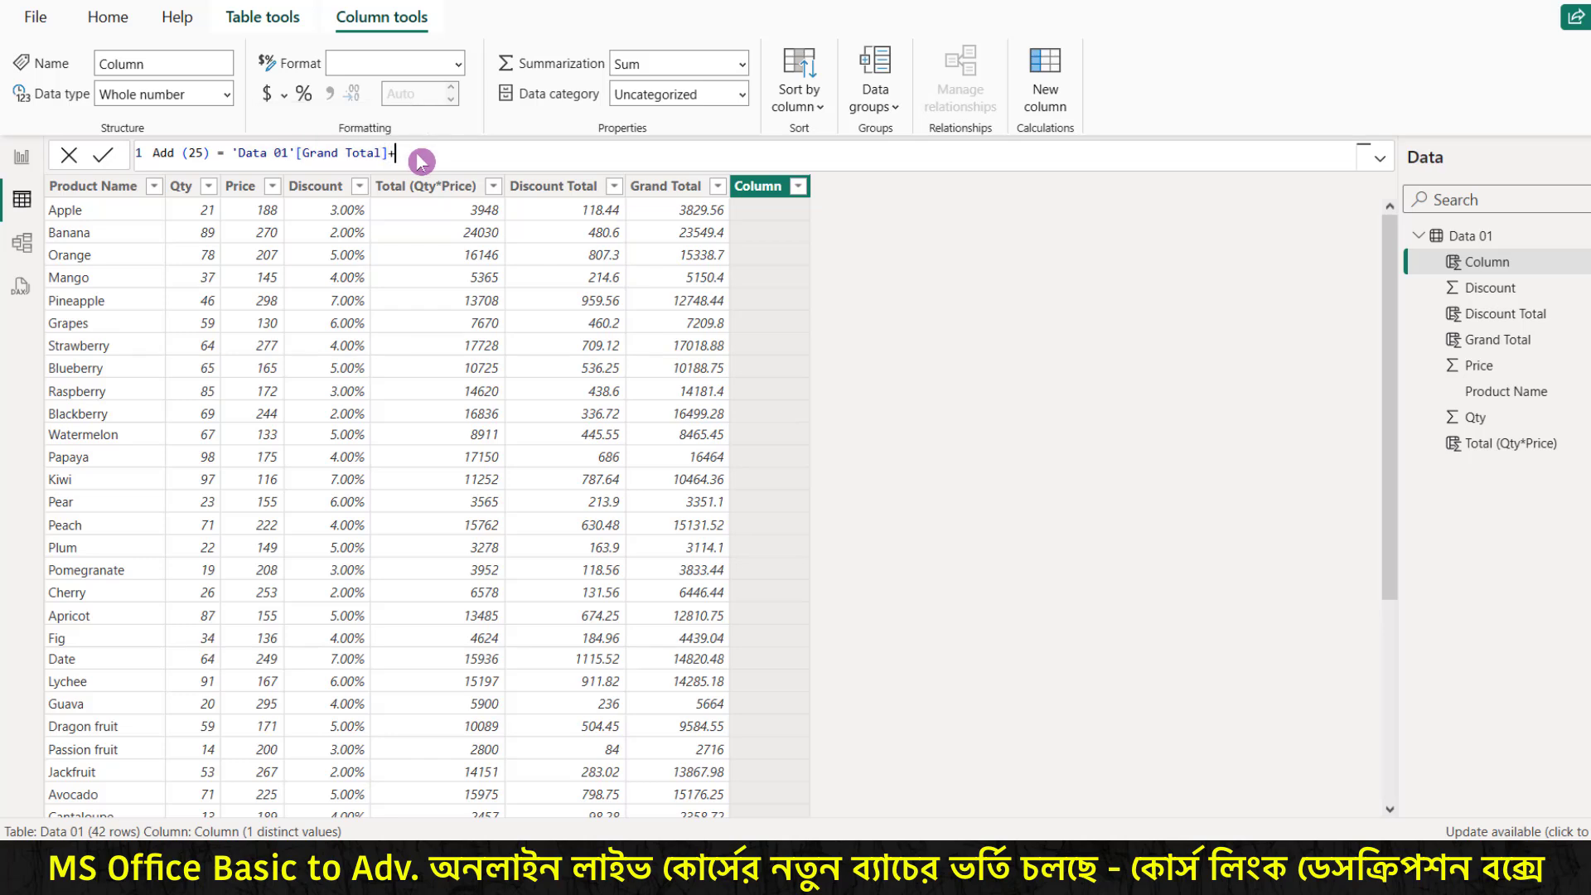
pyautogui.write('+25')
pyautogui.press('Return')
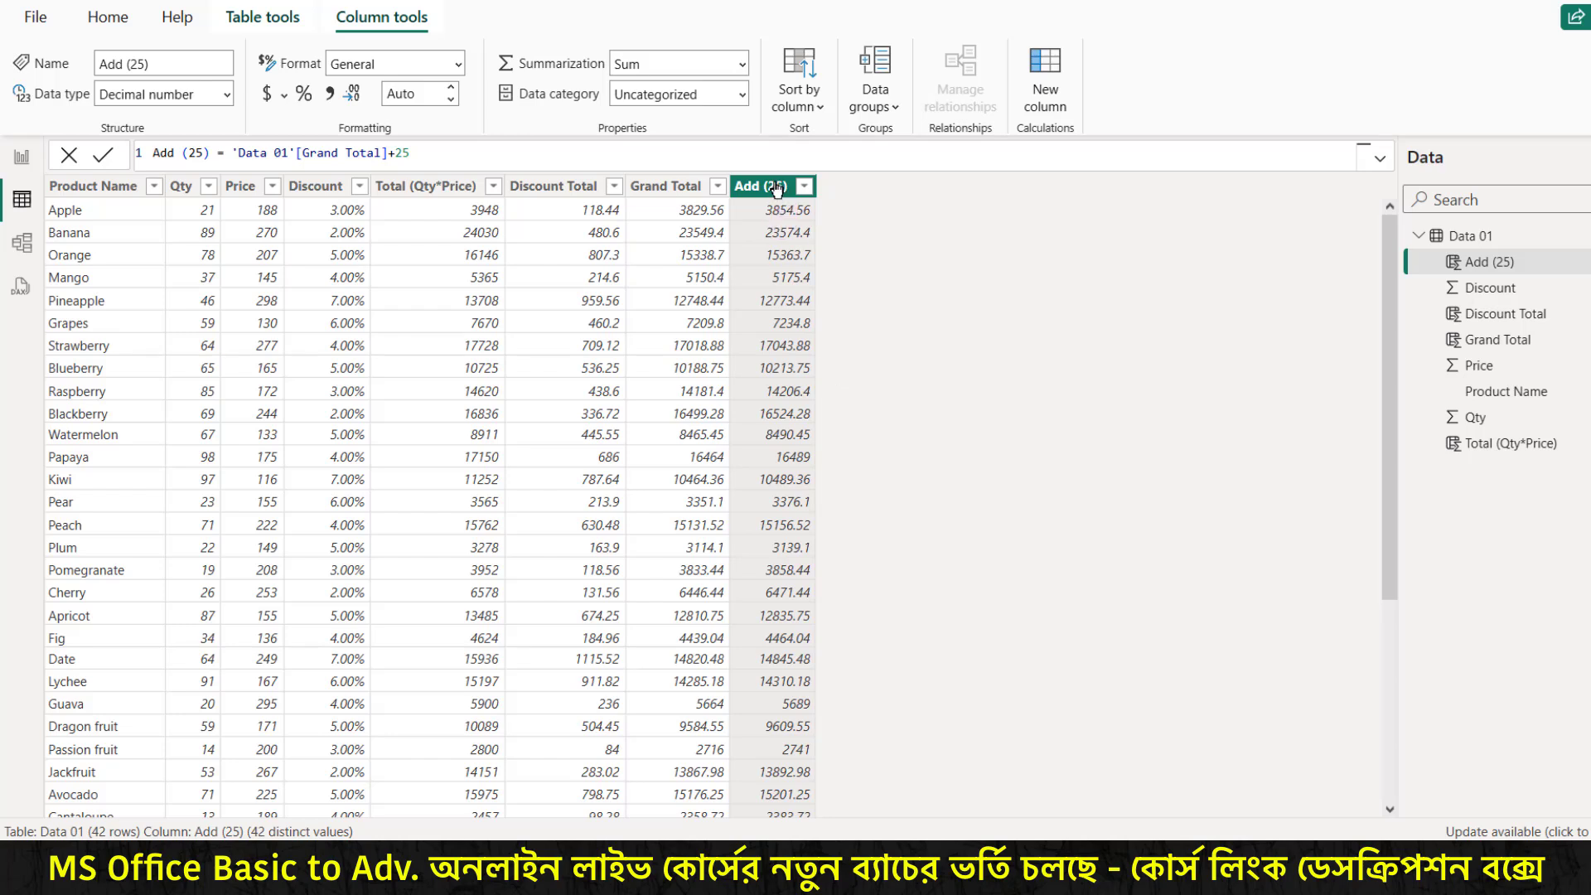
# Step: Add a calculated column to Data 01 and name it Div (10) in its formula
pyautogui.click(1040, 76)
pyautogui.doubleClick(195, 154)
pyautogui.moveTo(197, 153); pyautogui.dragTo(152, 152)
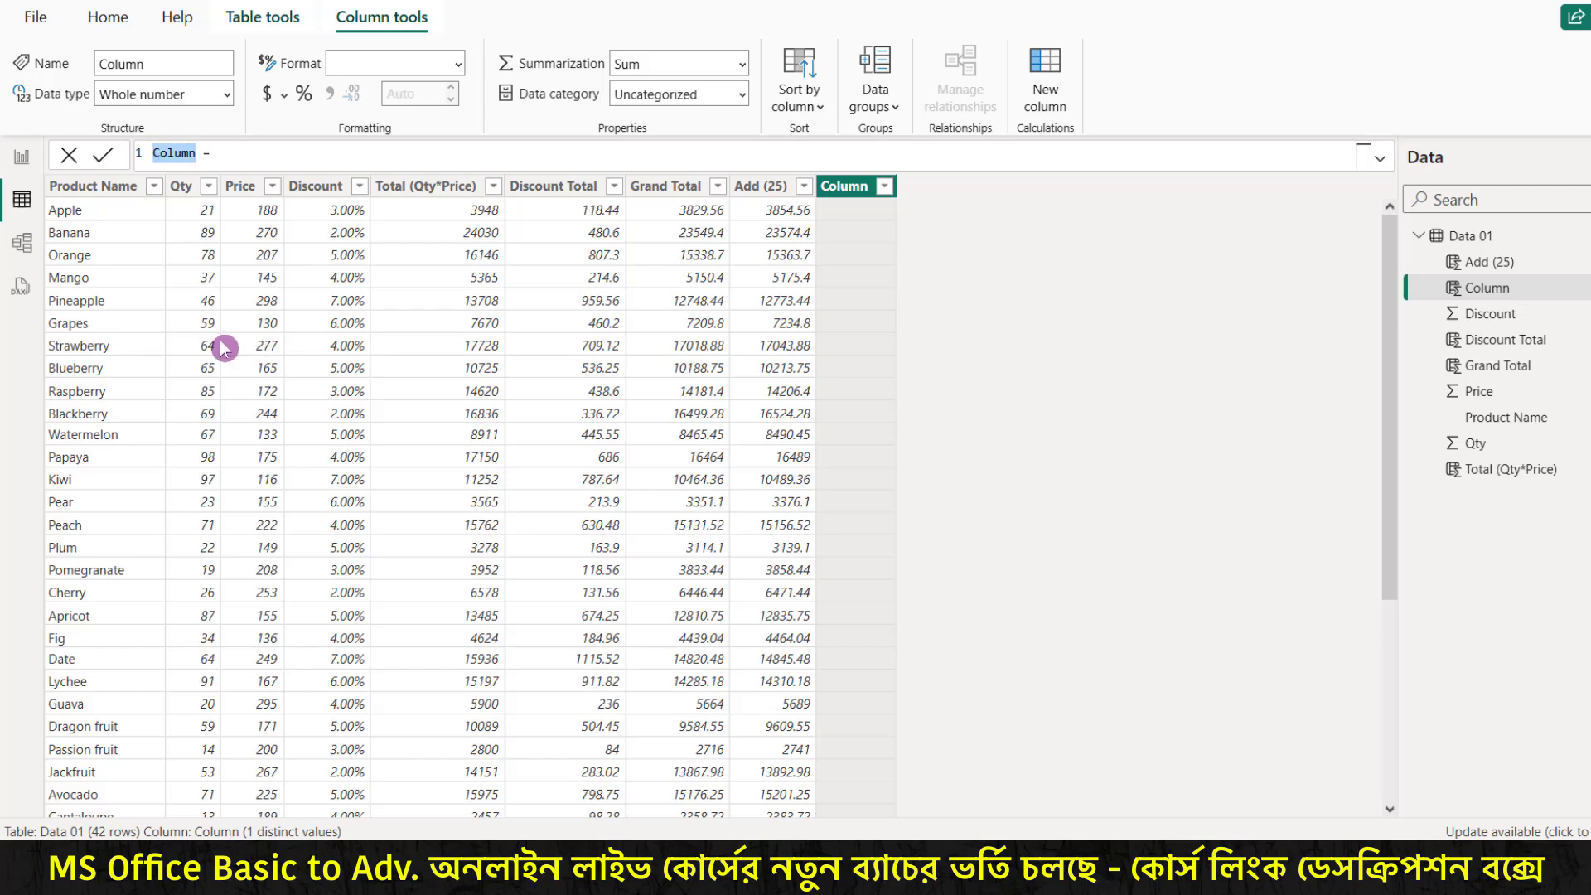
pyautogui.write('Div ')
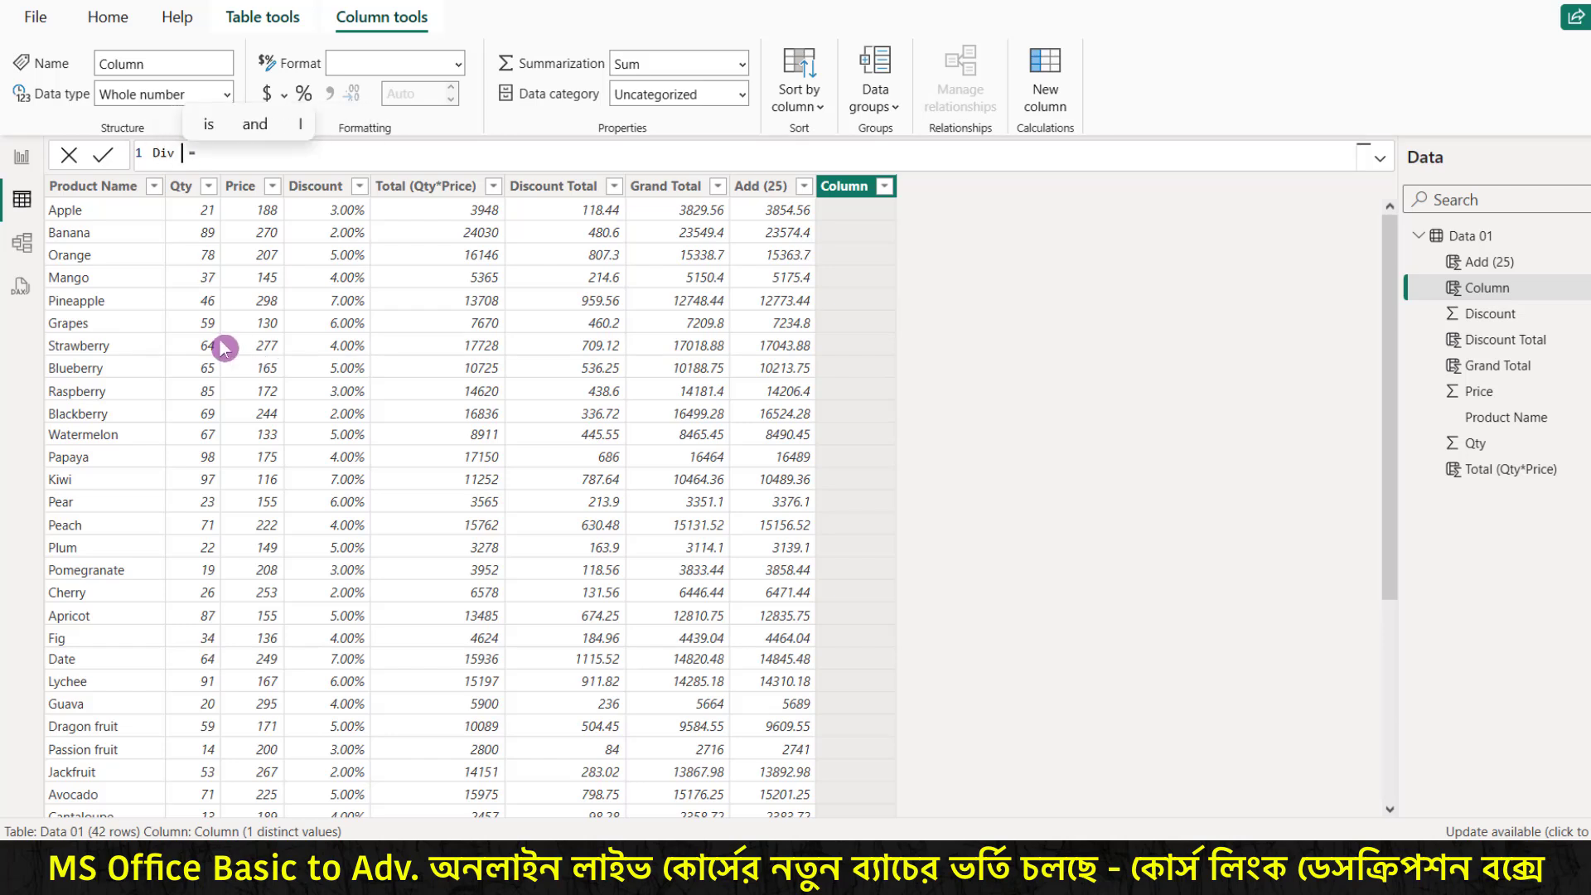
pyautogui.write('(10')
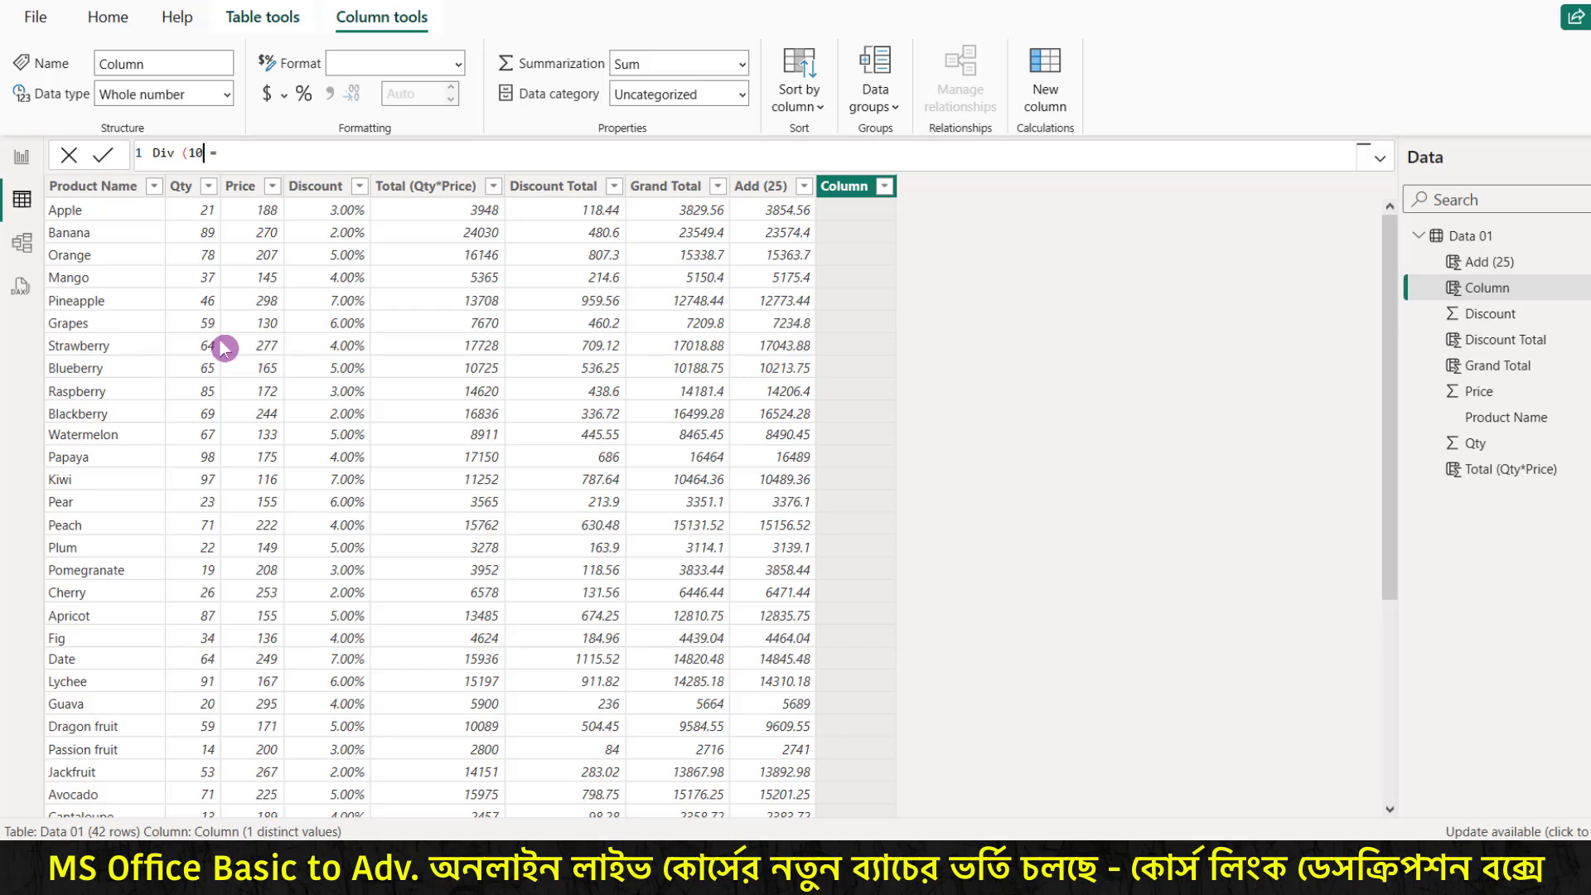
pyautogui.write(')')
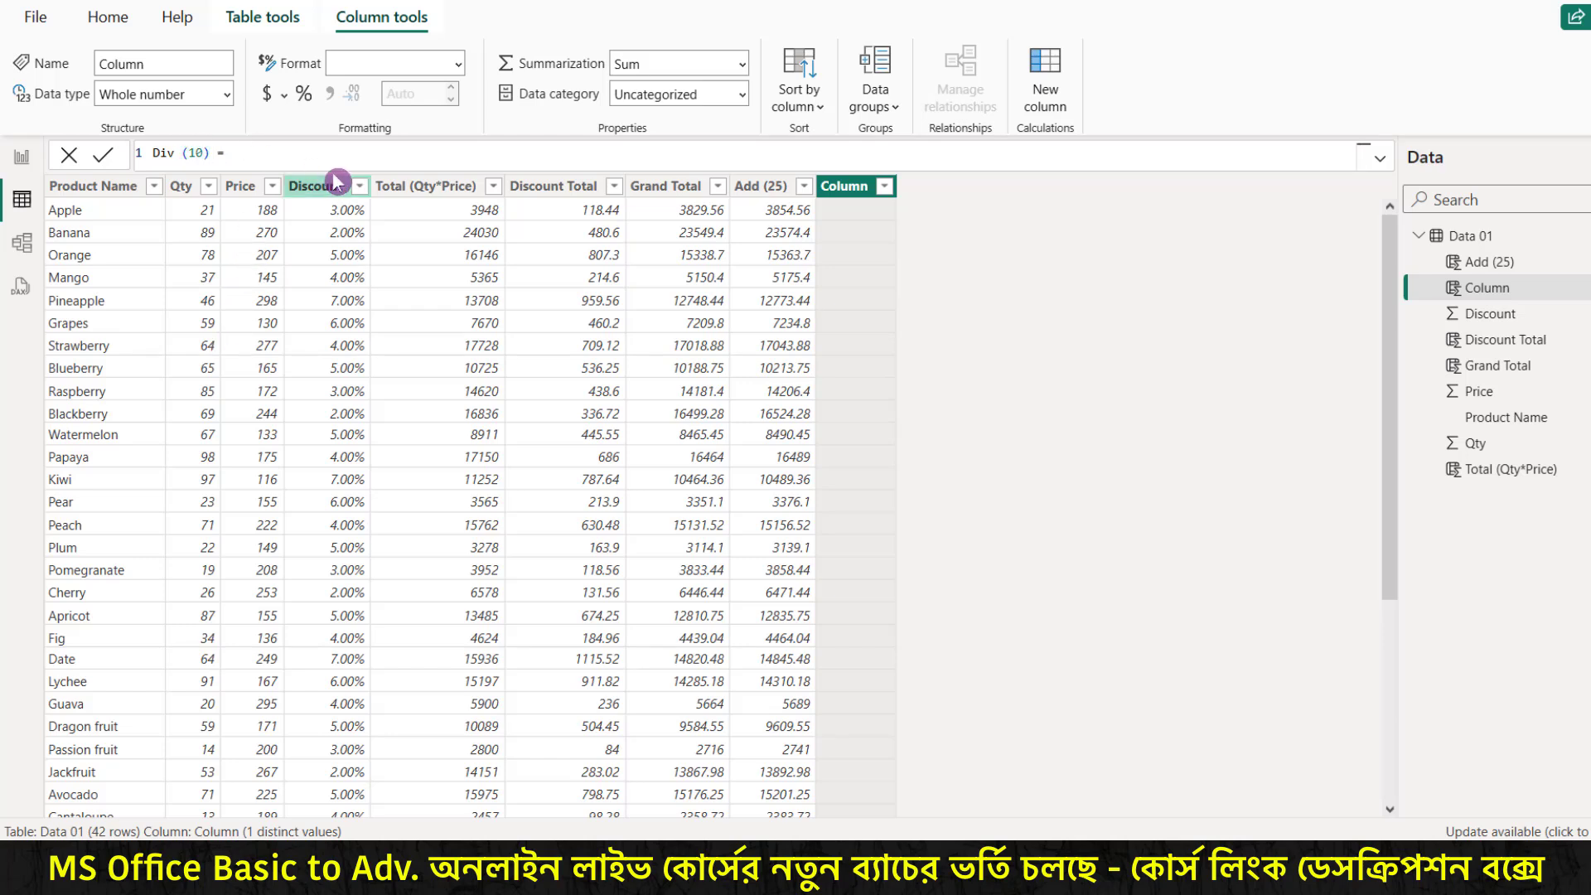
# Step: Define the Div (10) column as 'Data 01'[Grand Total]/'Data 01'[Qty] and commit the formula
pyautogui.write(' = dat')
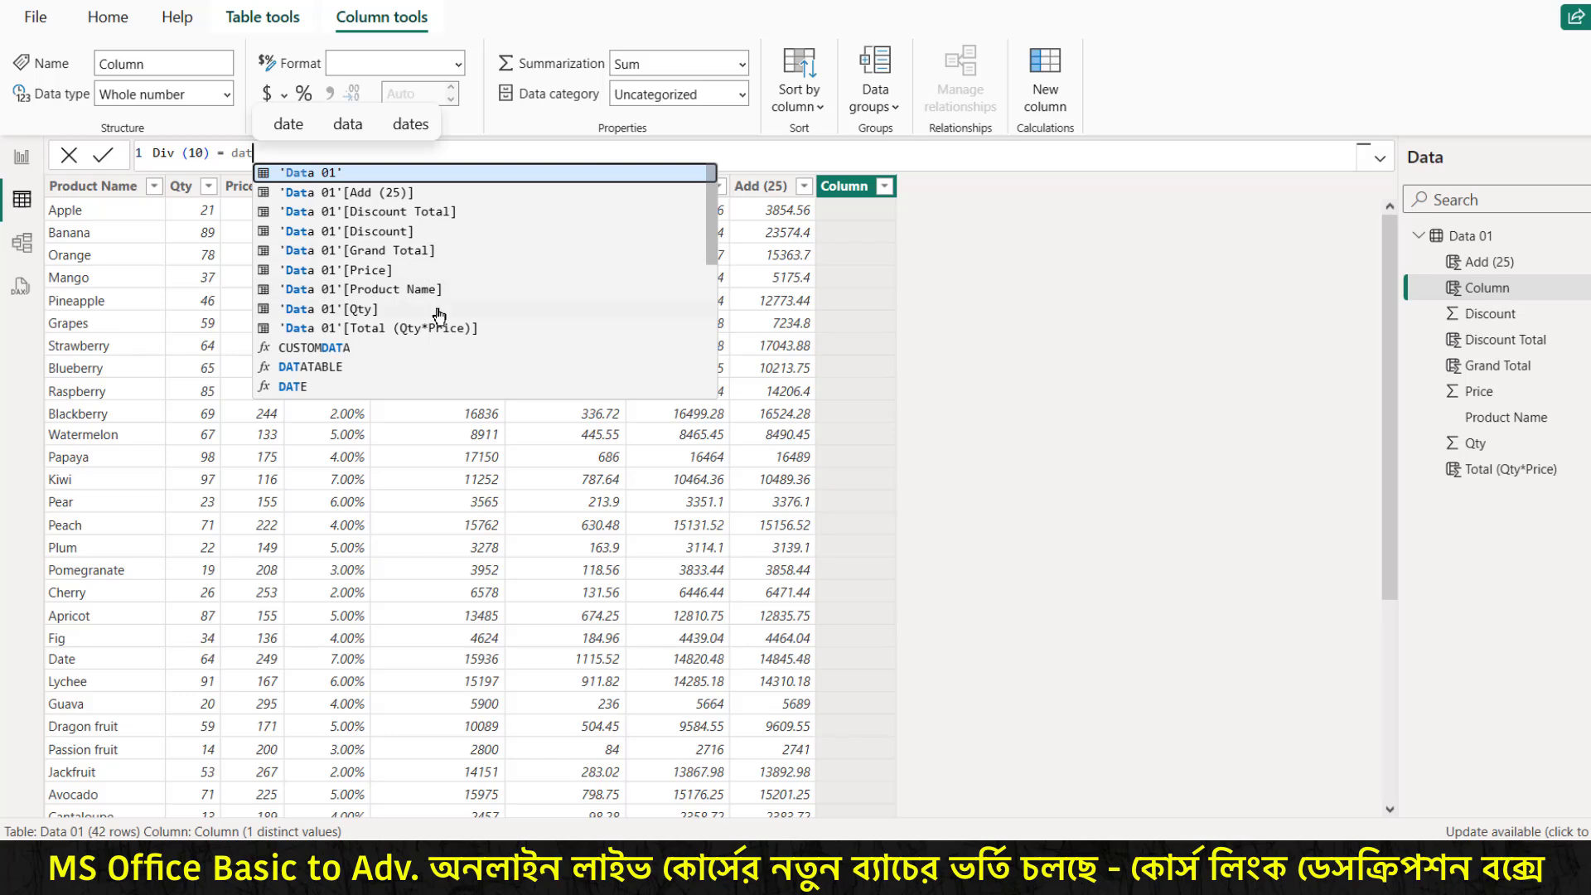
pyautogui.click(405, 251)
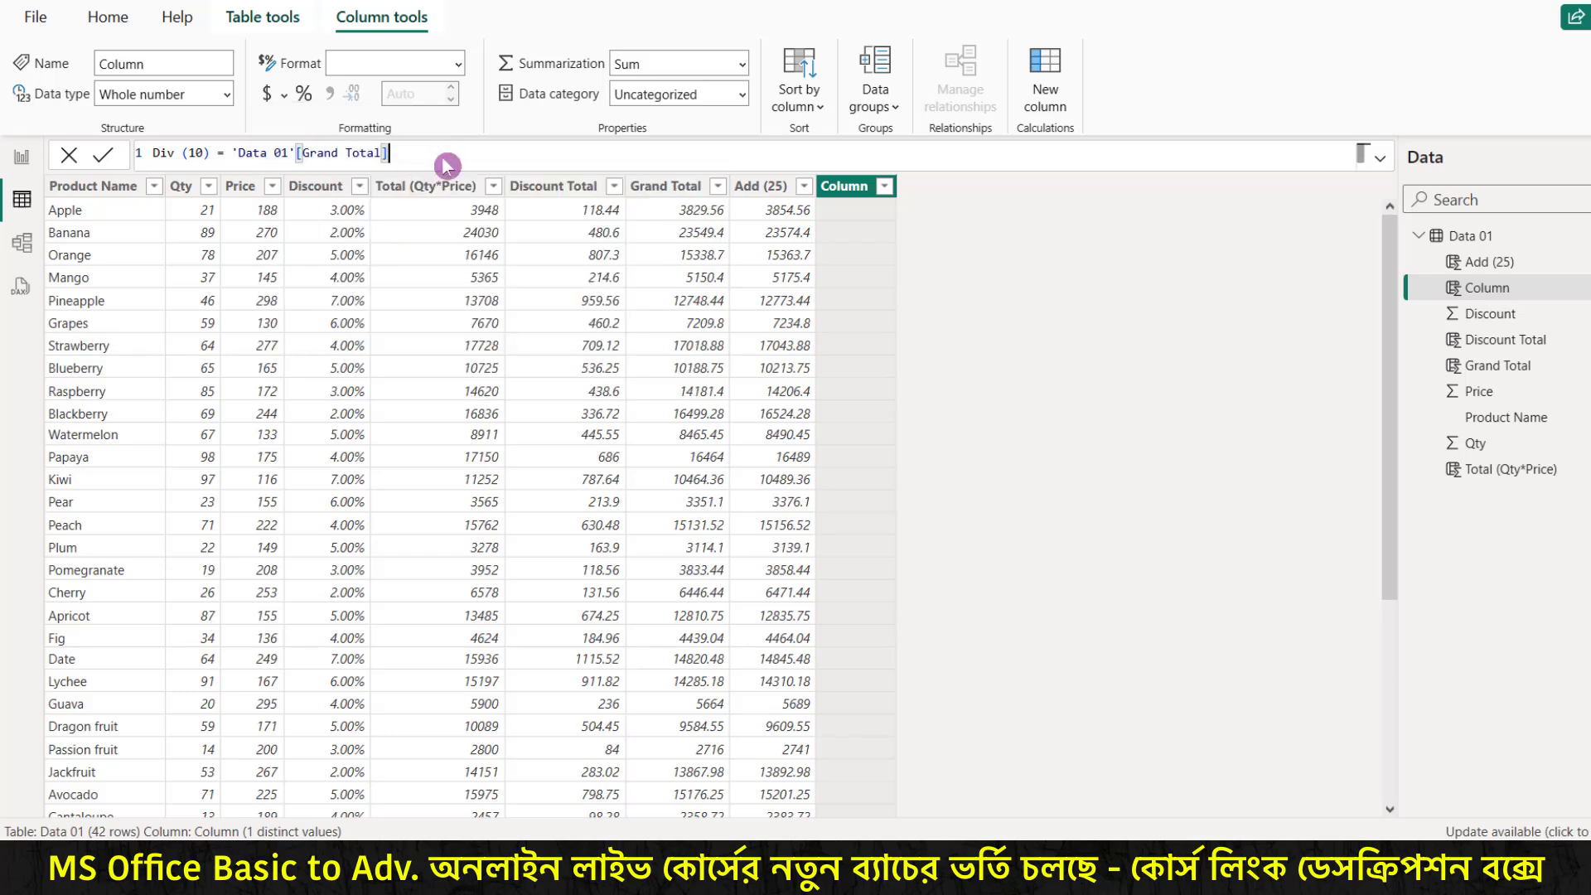
pyautogui.write('/')
pyautogui.write('10')
pyautogui.press('BackSpace')
pyautogui.press('BackSpace')
pyautogui.write('dat')
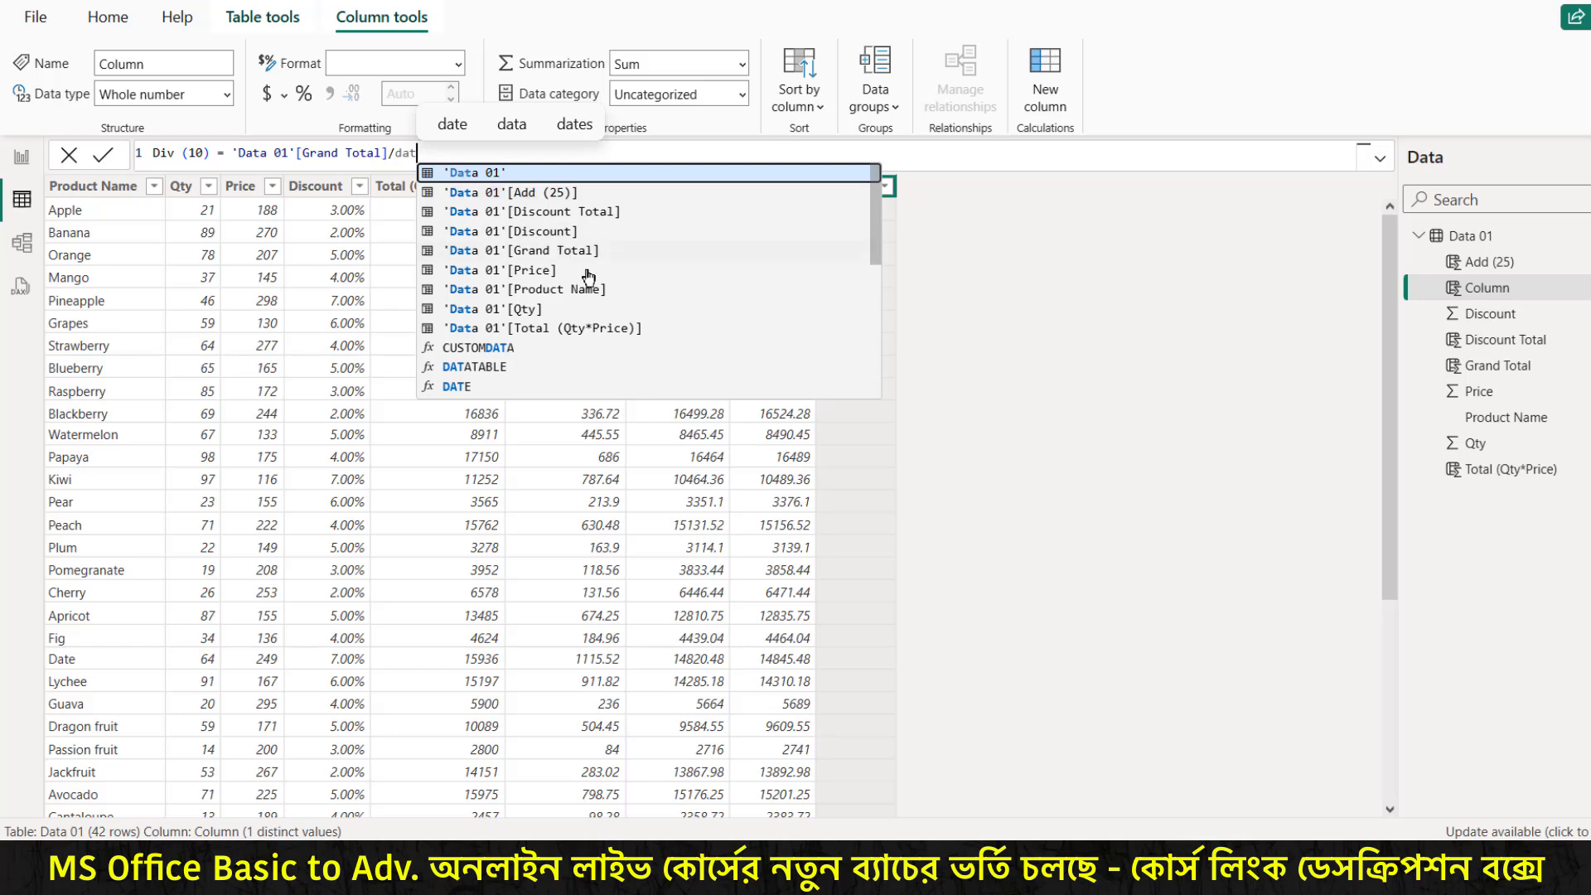
pyautogui.click(523, 310)
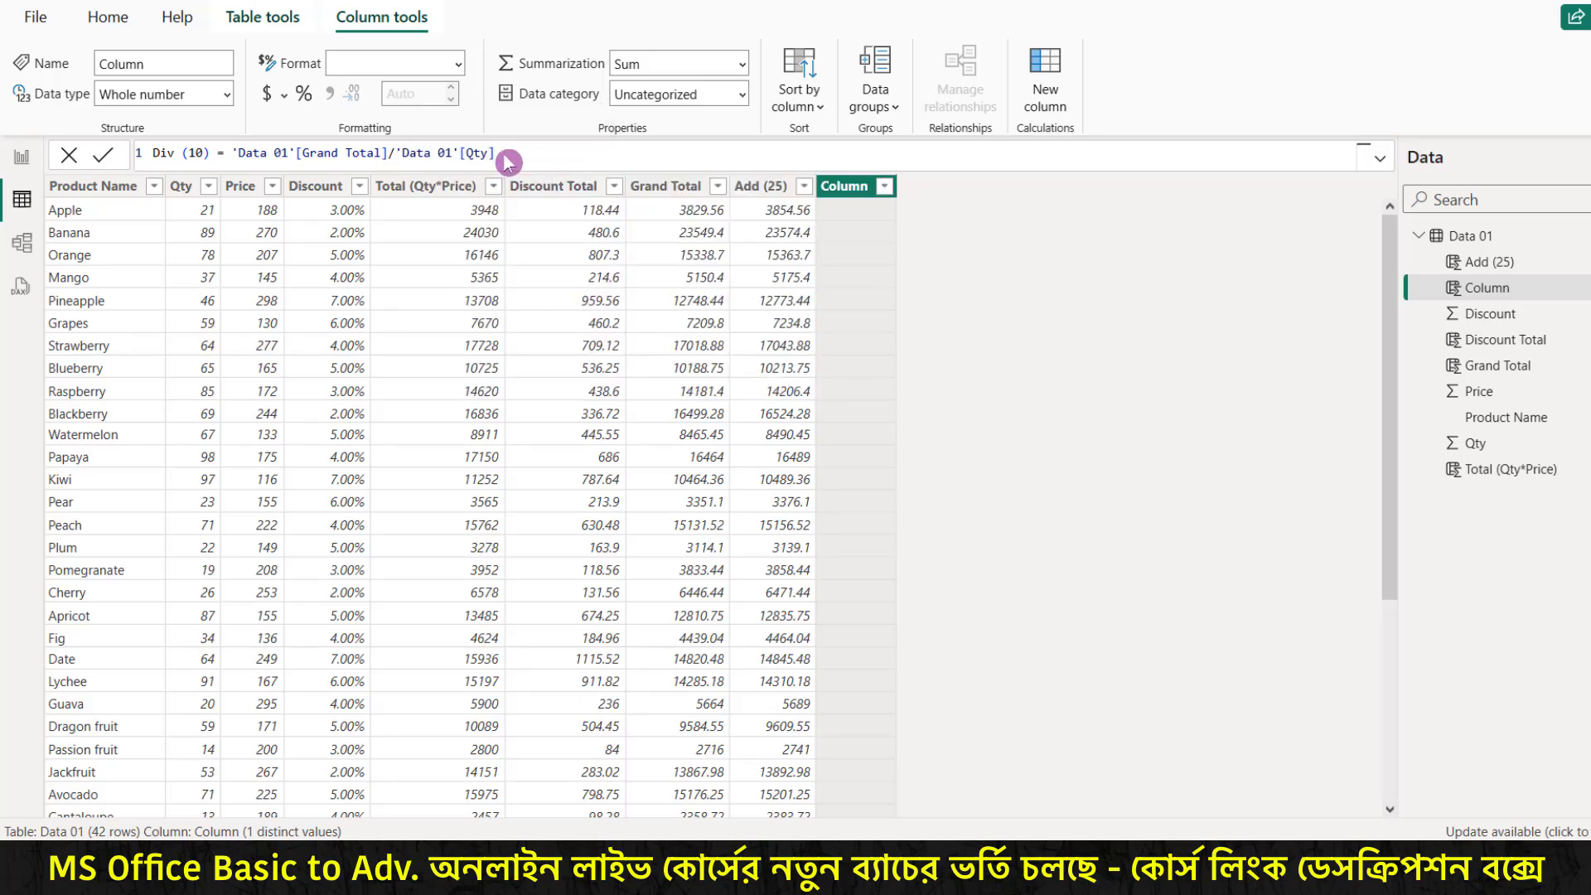
pyautogui.press('Return')
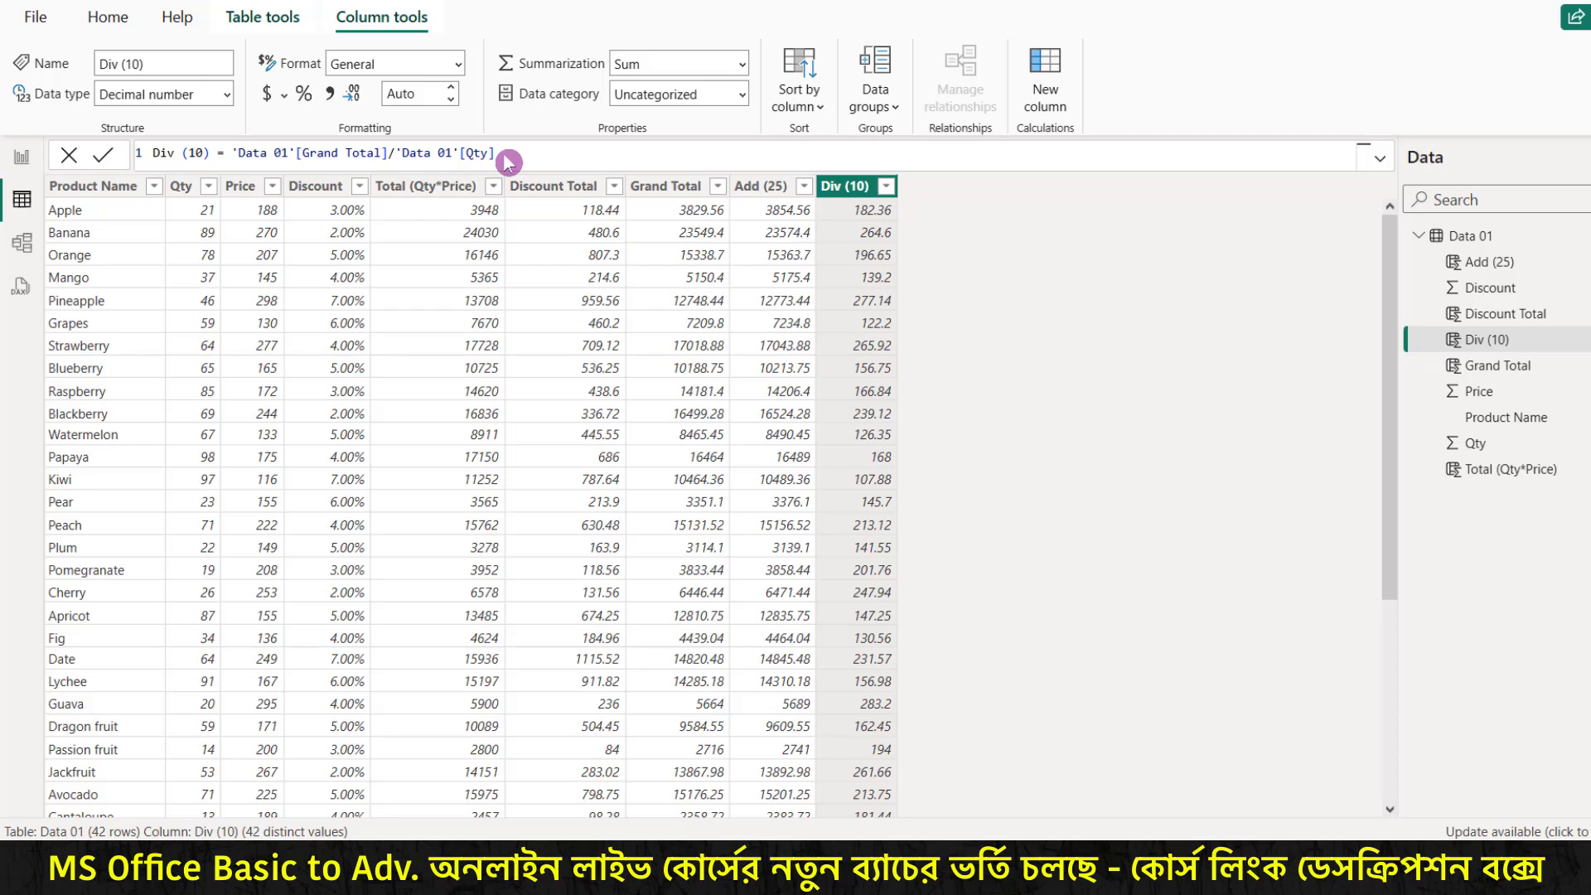
# Step: Replace the Qty divisor in the Div (10) formula with 15, commit it and switch to the report view
pyautogui.moveTo(503, 155); pyautogui.dragTo(394, 153)
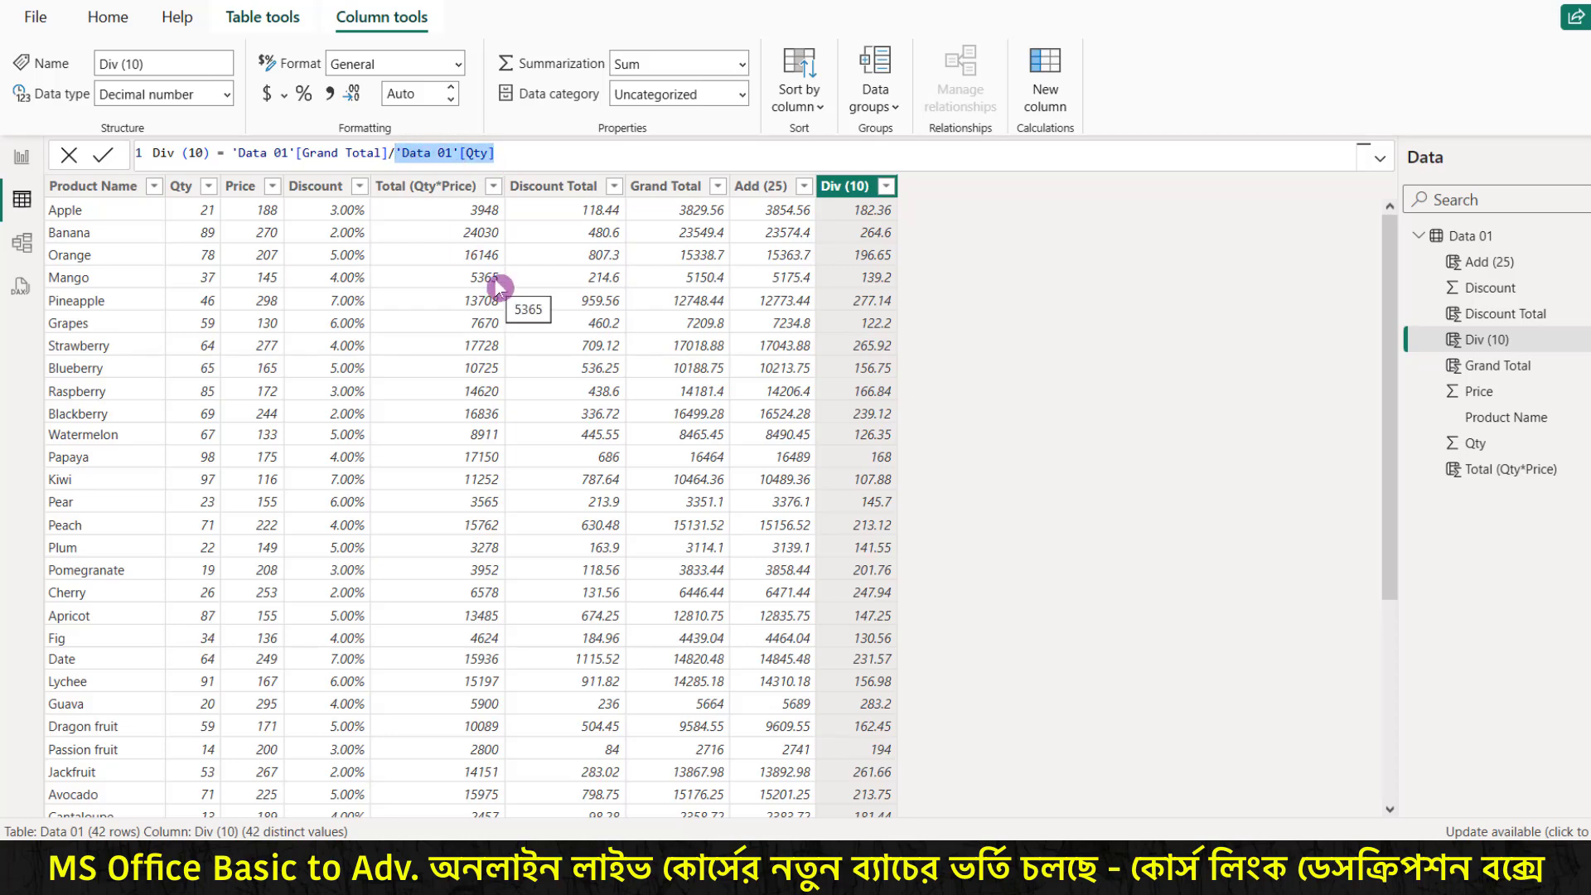
pyautogui.press('BackSpace')
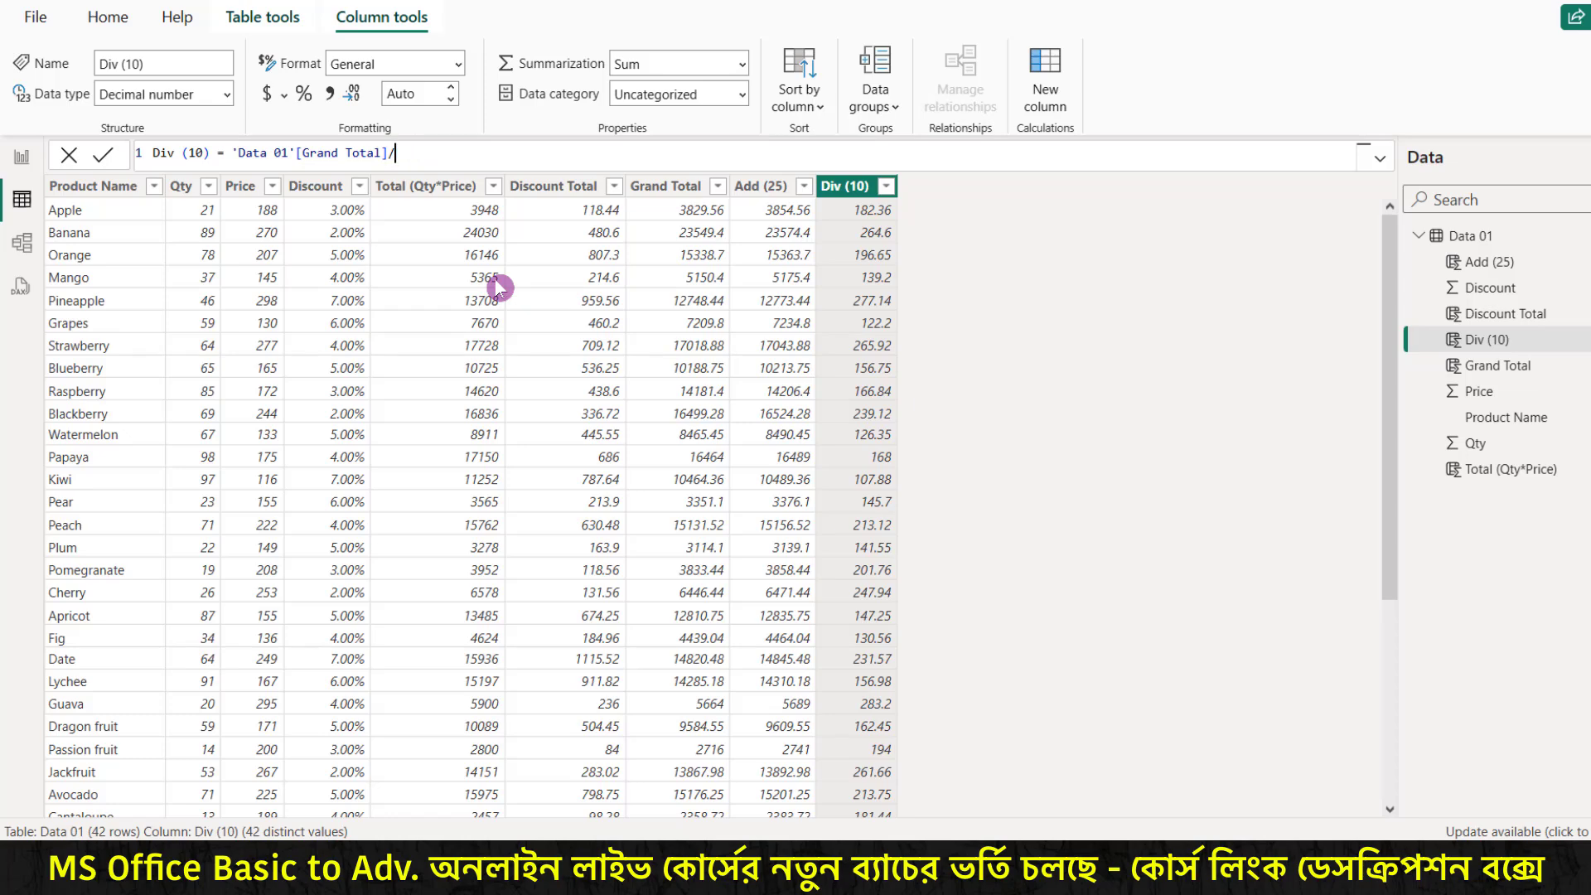
pyautogui.write('15')
pyautogui.press('Return')
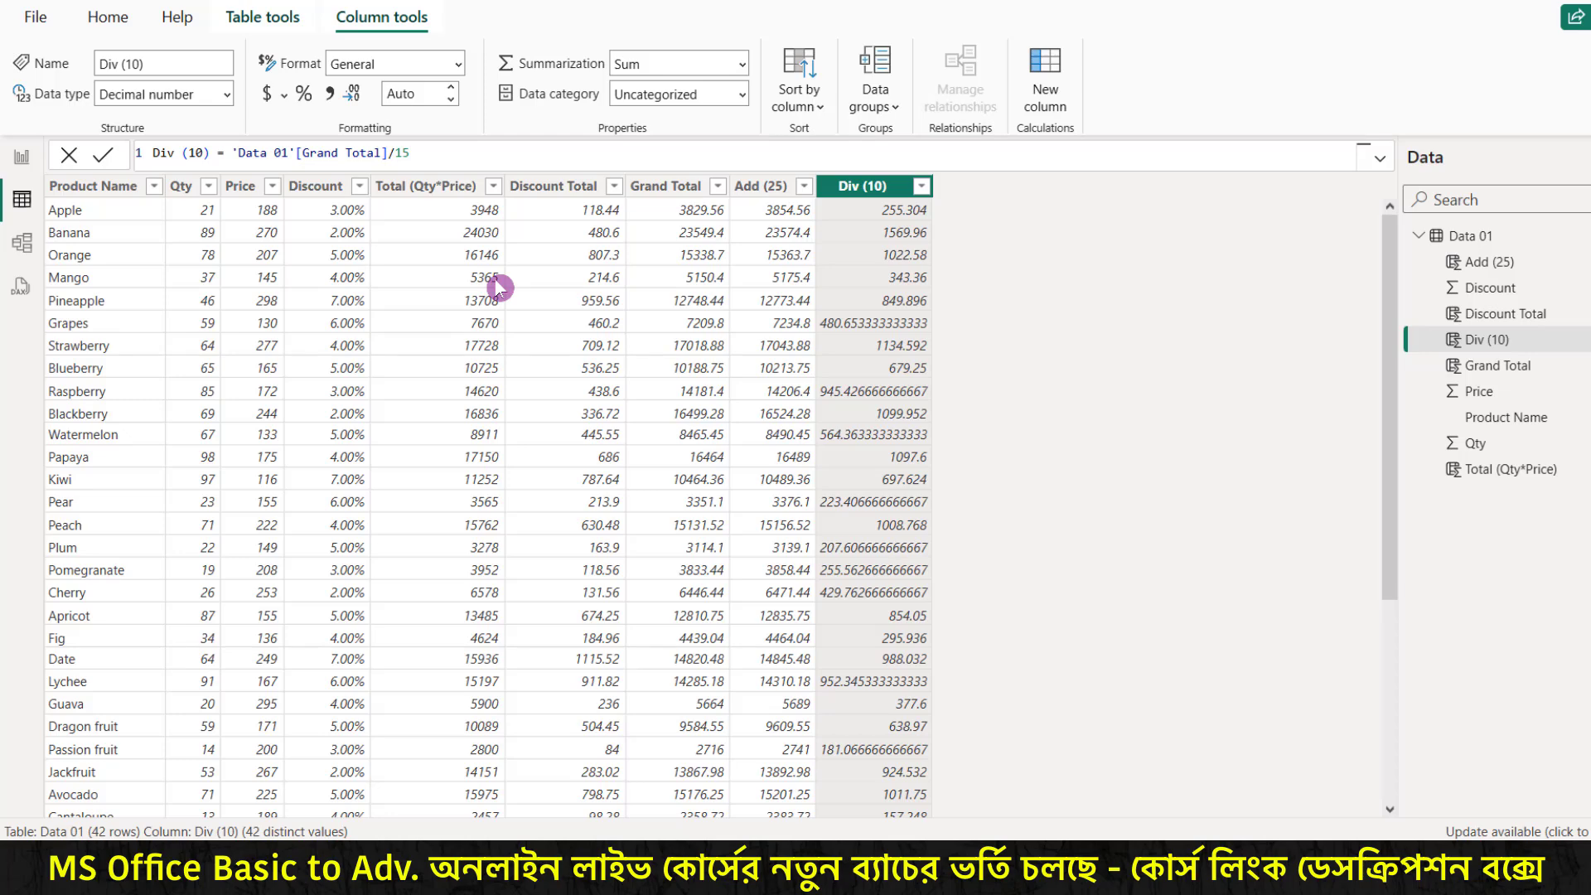
pyautogui.click(22, 156)
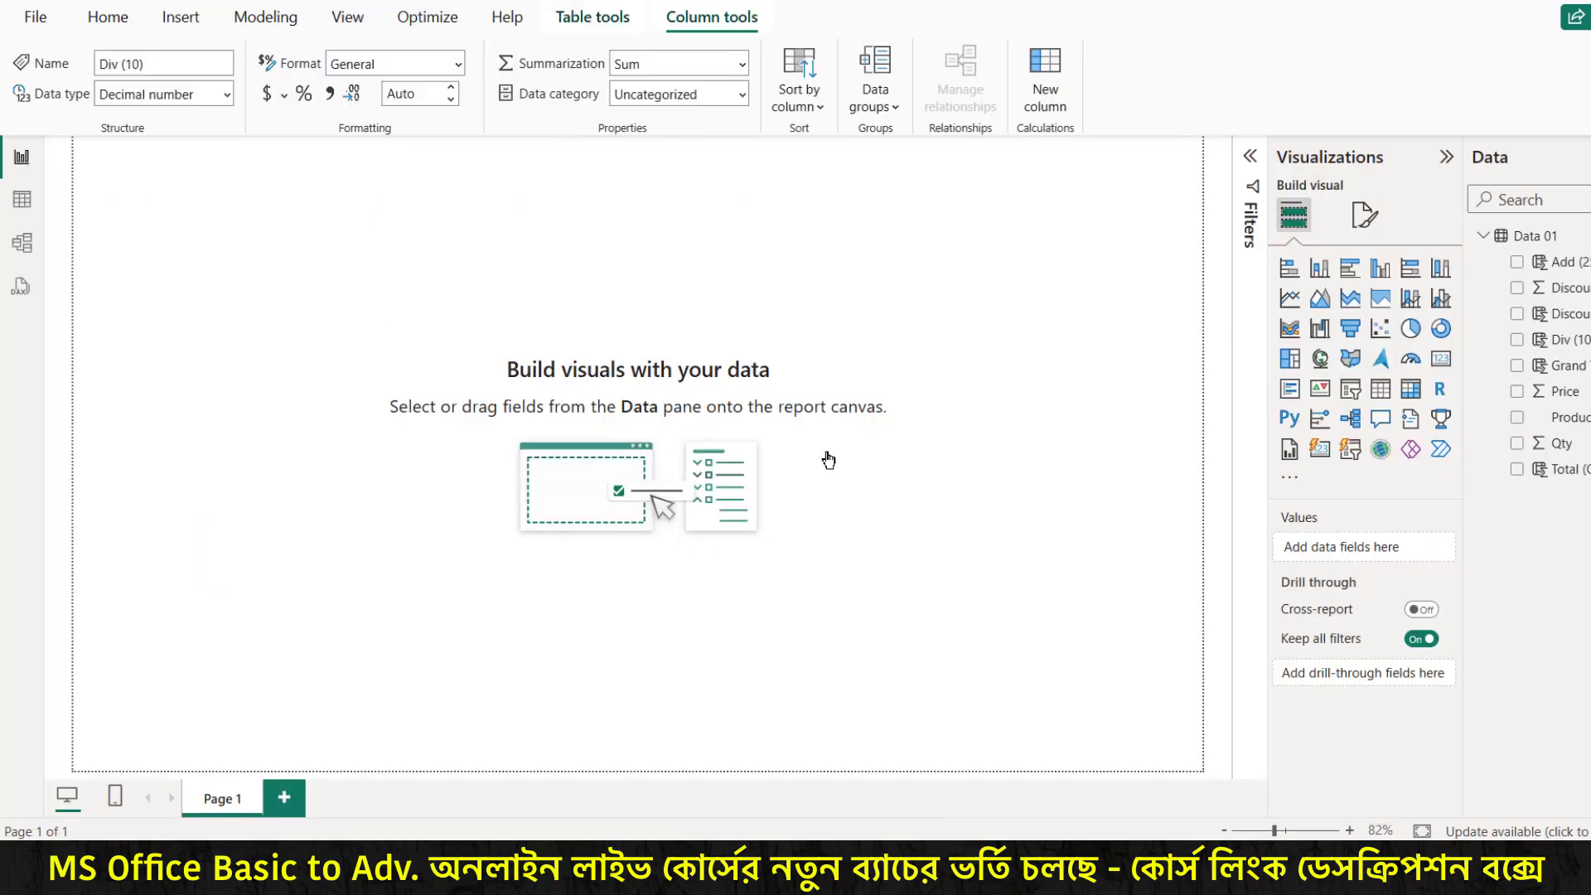